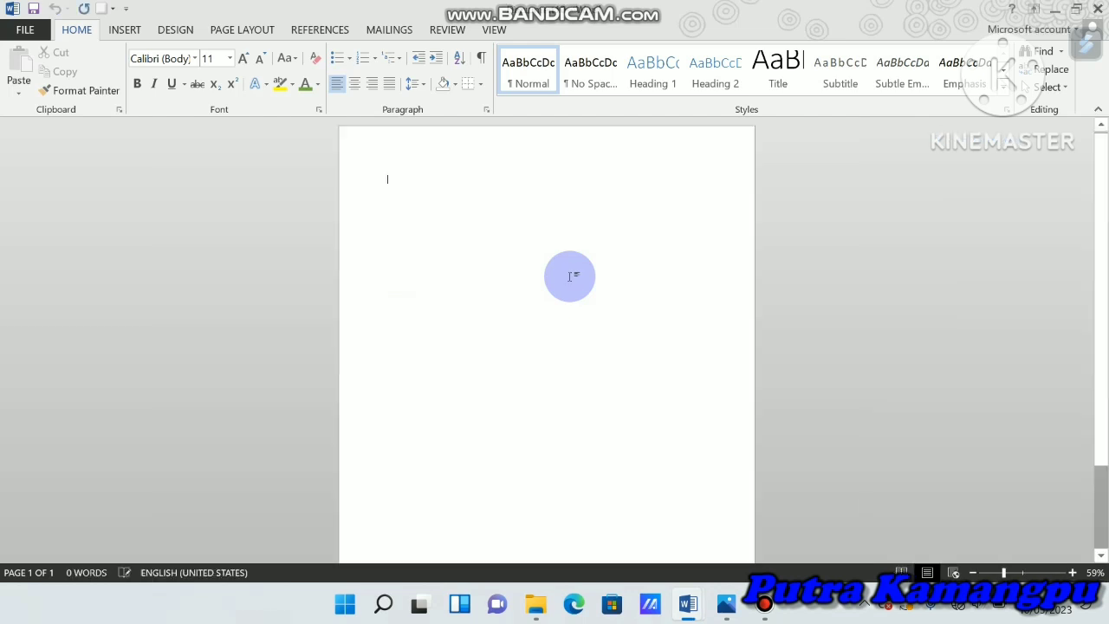
Zoom the blank page out from 59% to 50% so the whole page shows
left_click(1098, 339)
scroll(1096, 320, "up", 1)
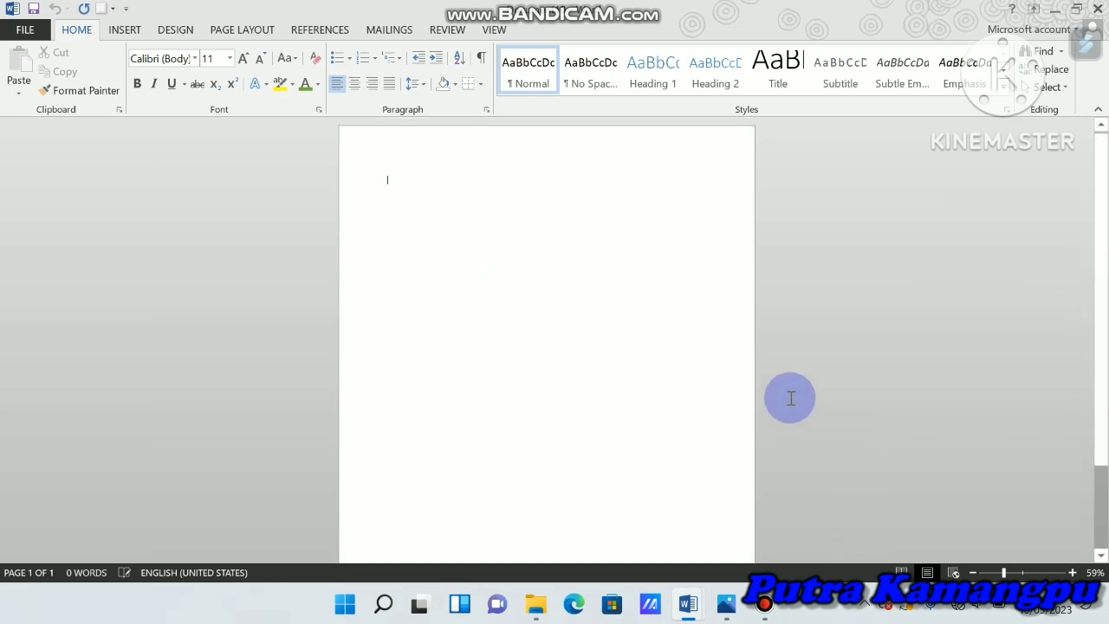
left_click_drag(1003, 573, 1000, 573)
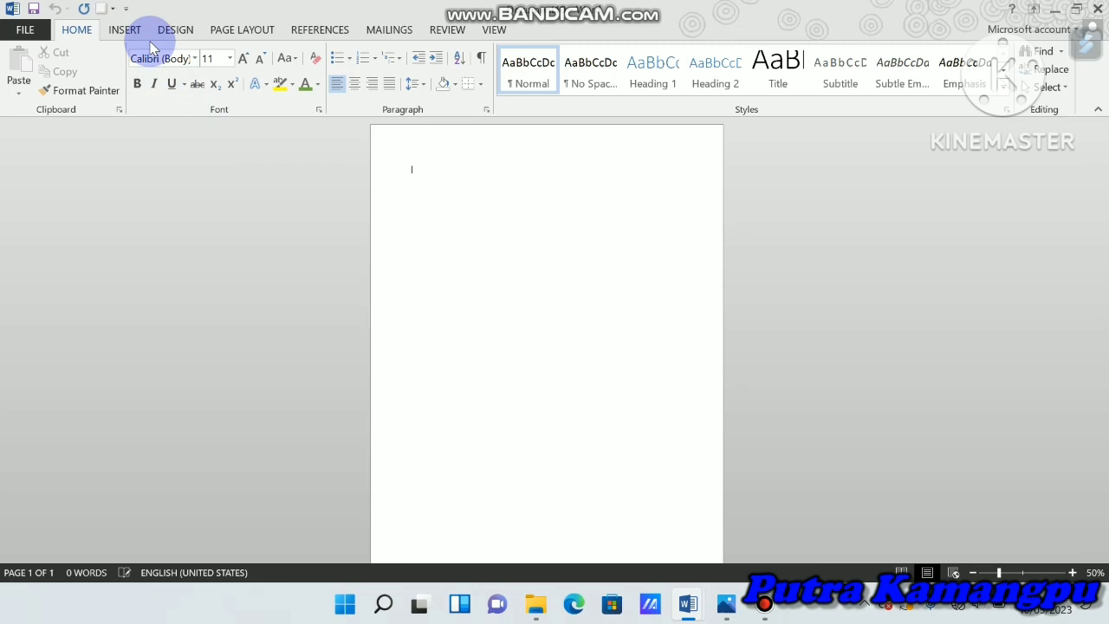
Turn the page to landscape orientation
left_click(247, 30)
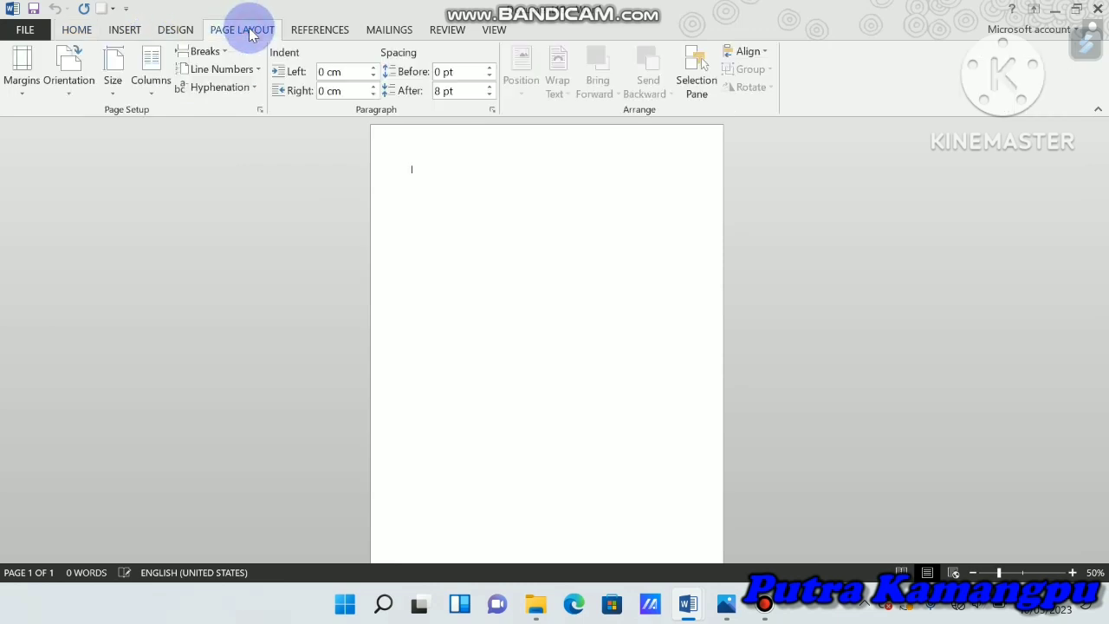
left_click(73, 60)
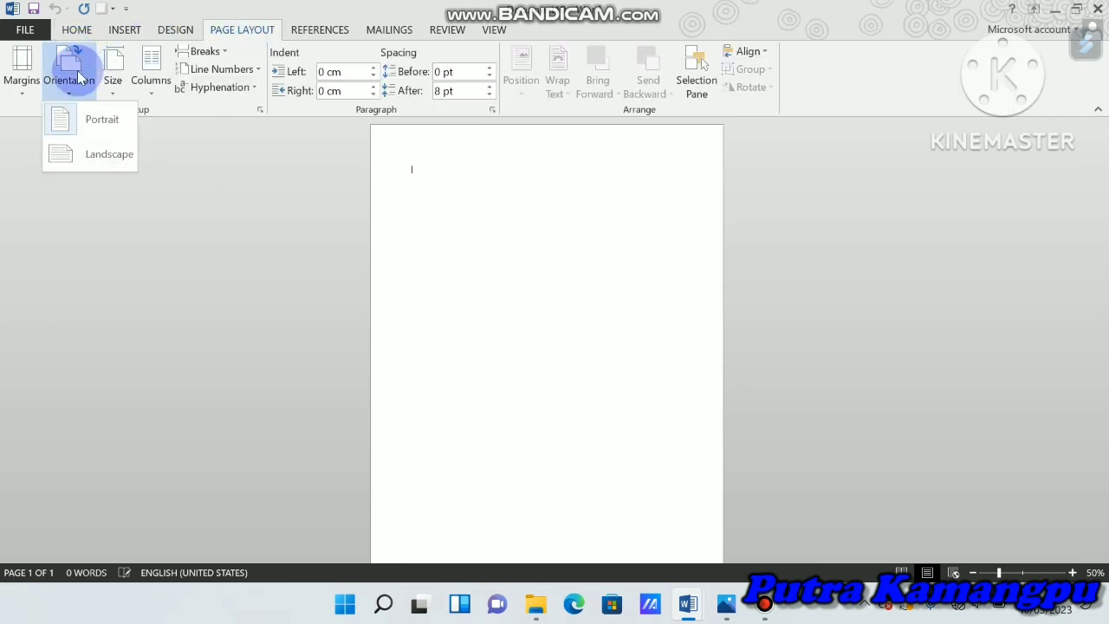
left_click(104, 156)
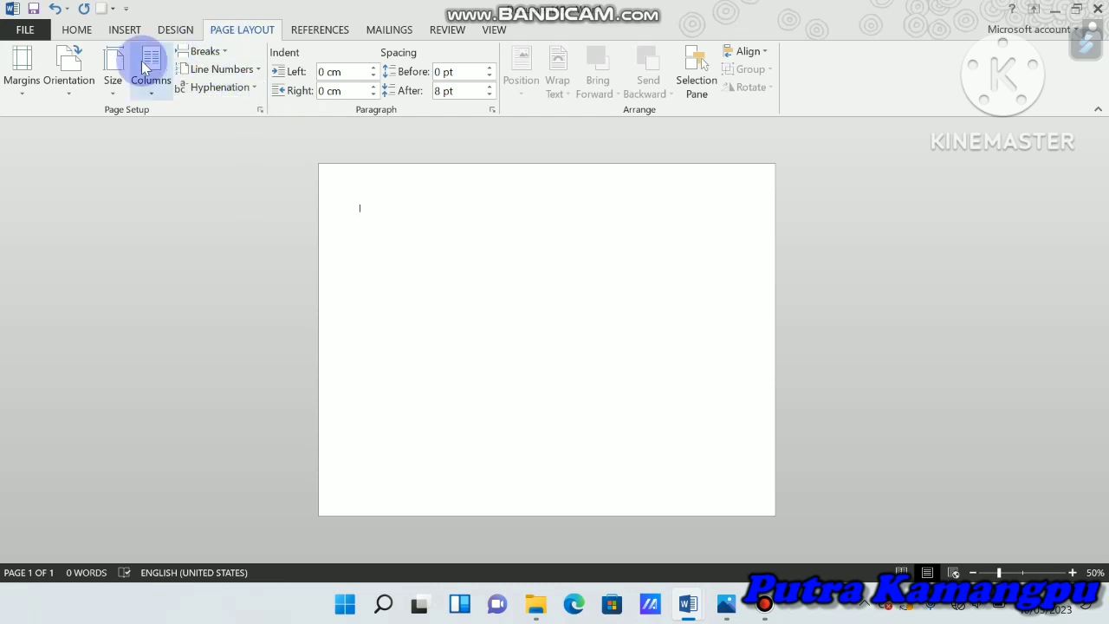
Set the paper size to A4 (210 x 297 mm)
left_click(115, 90)
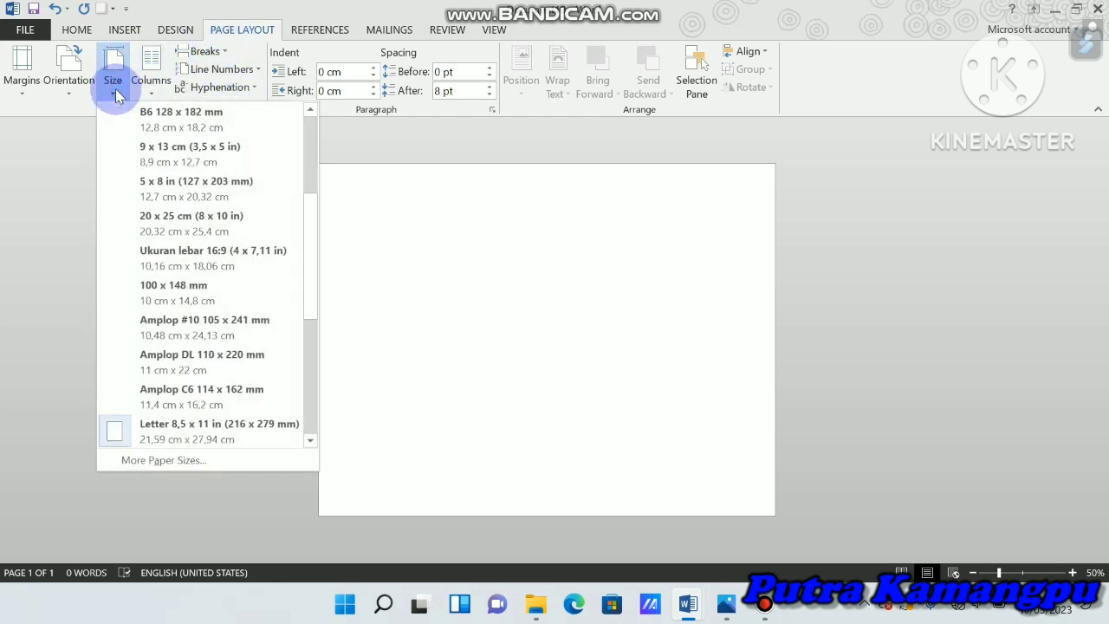
left_click_drag(310, 222, 307, 139)
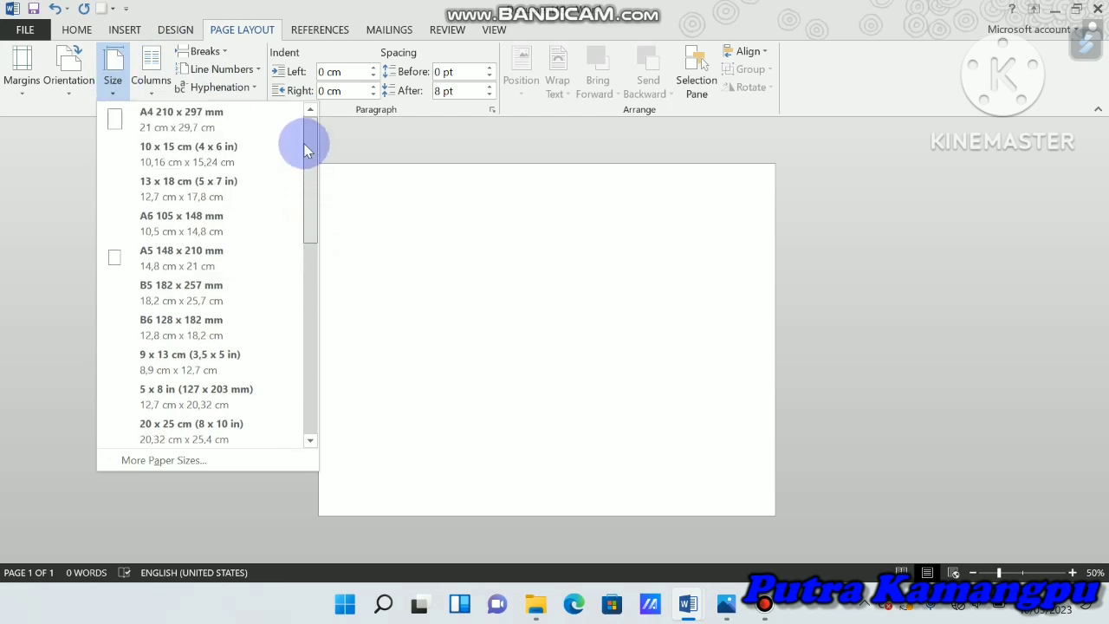
left_click(176, 115)
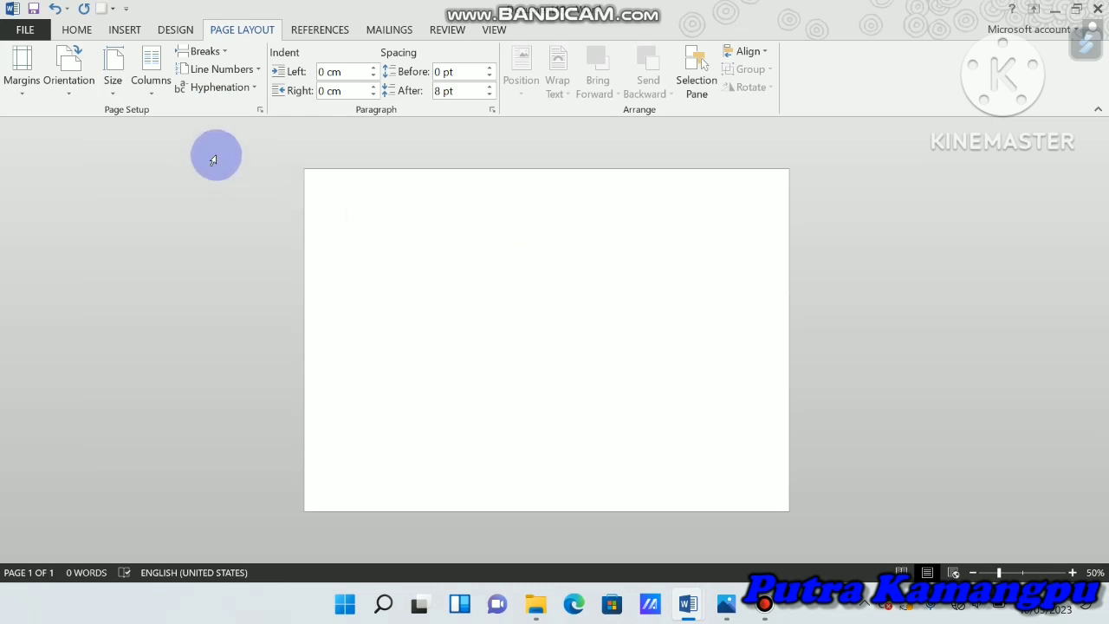
Draw an Arc shape near the centre of the page
left_click(124, 28)
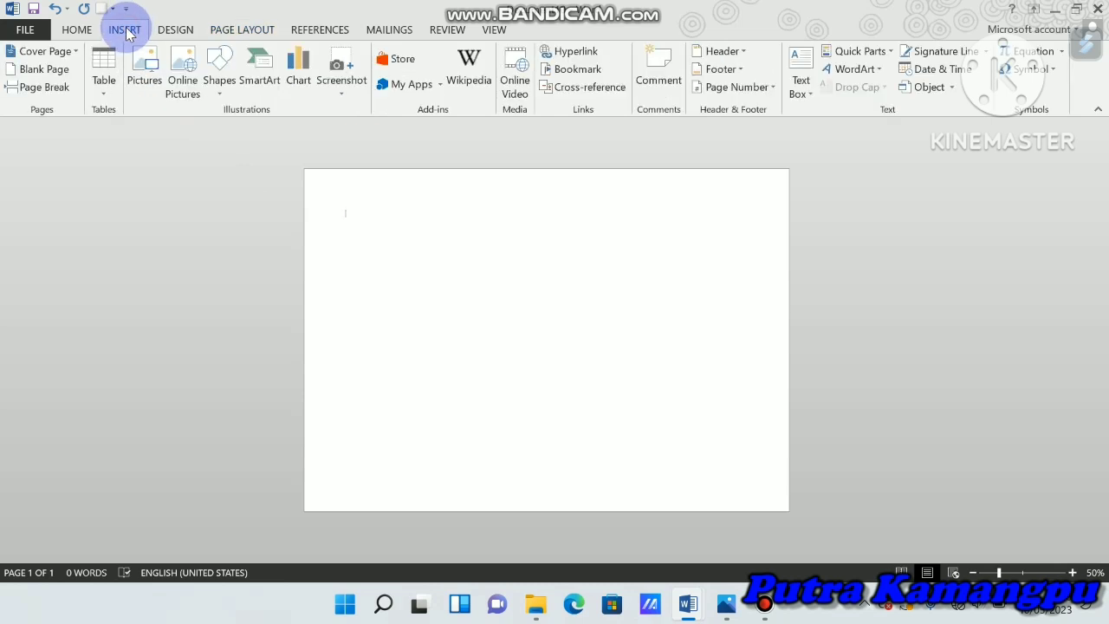
left_click(220, 67)
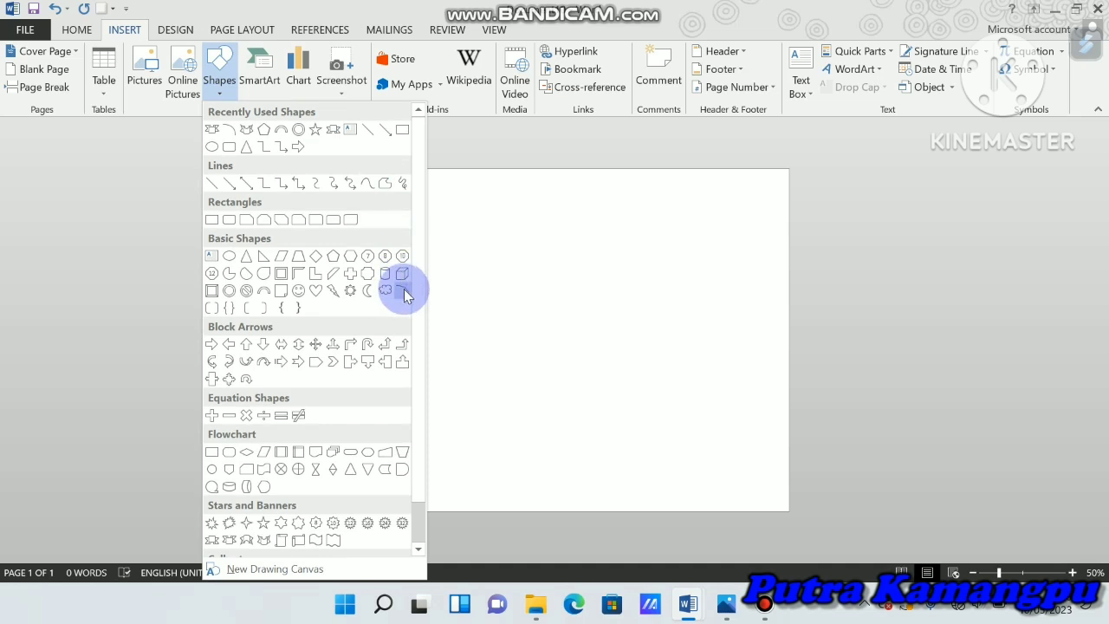
left_click(404, 293)
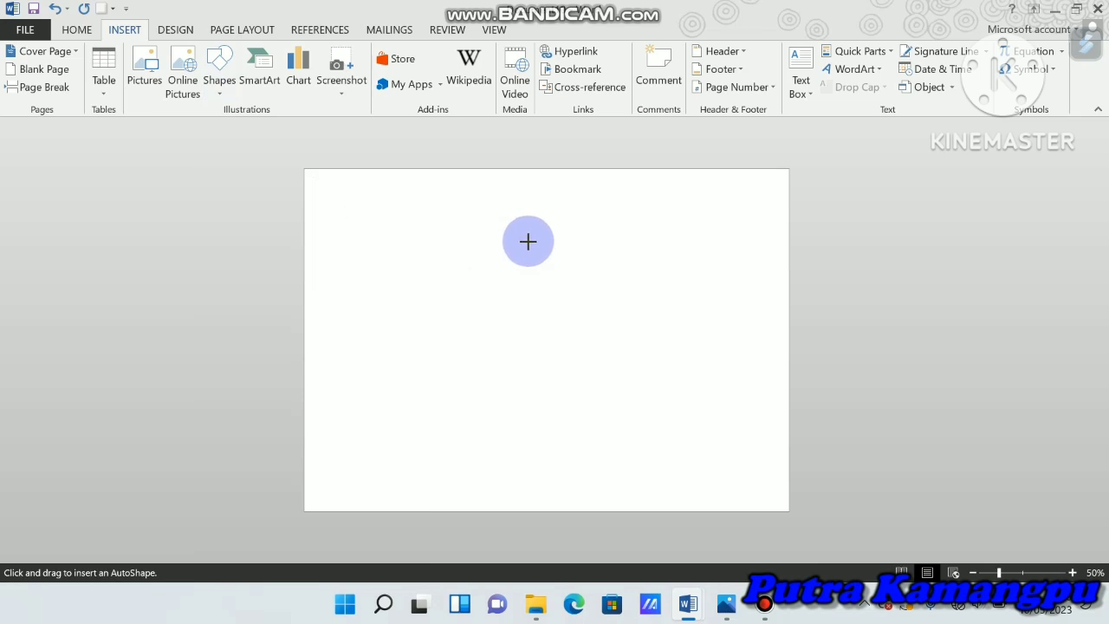
left_click_drag(527, 241, 593, 325)
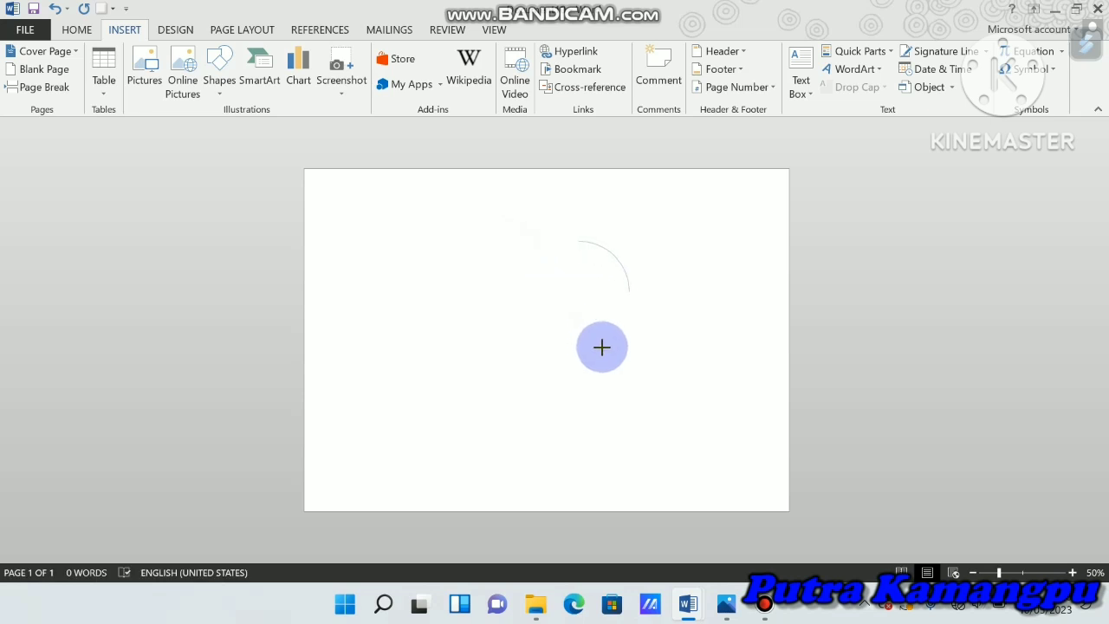
left_click_drag(593, 324, 604, 368)
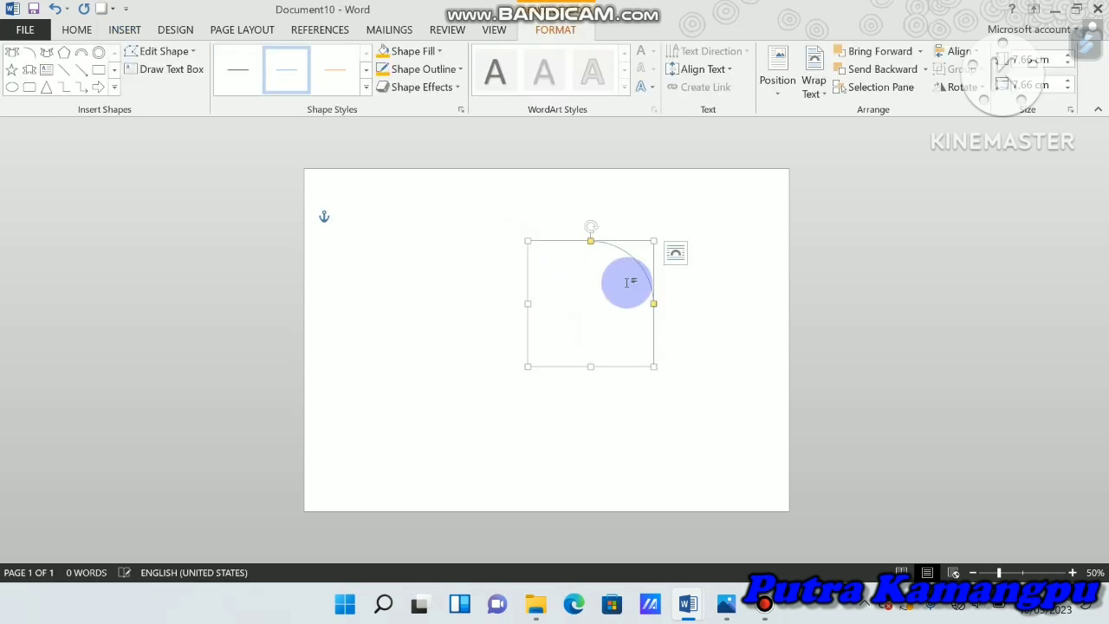
Move the arc up-left and stretch it into a nearly closed circle, about 7.66 cm square
mouse_move(608, 243)
left_mouse_down()
mouse_move(582, 224)
mouse_move(577, 232)
left_mouse_up()
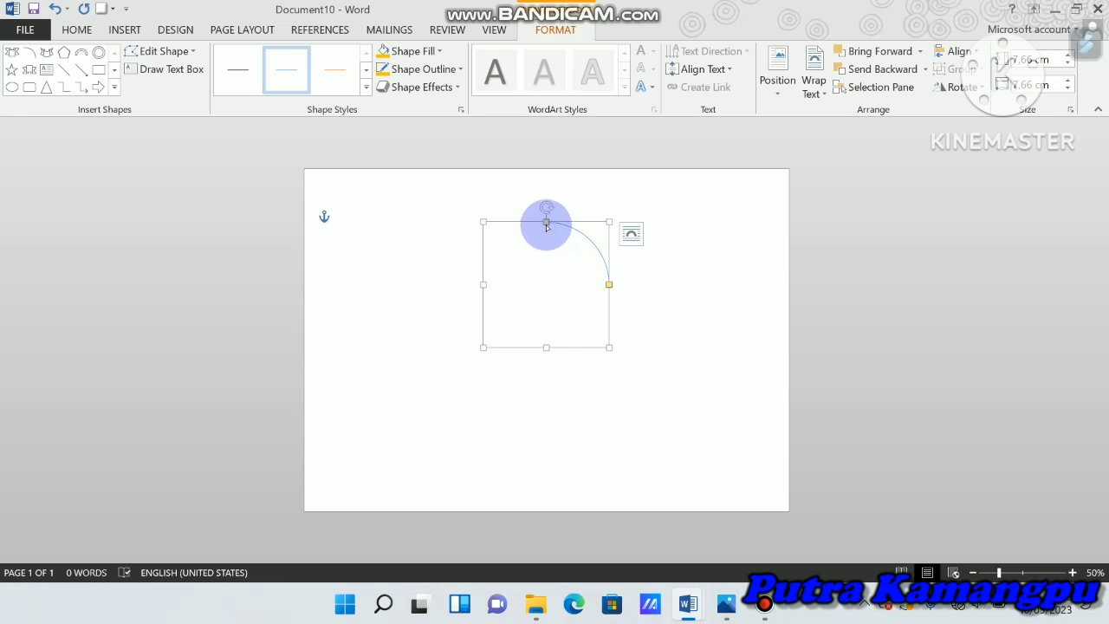
mouse_move(546, 223)
left_mouse_down()
mouse_move(503, 243)
mouse_move(487, 265)
mouse_move(494, 300)
mouse_move(525, 320)
left_mouse_up()
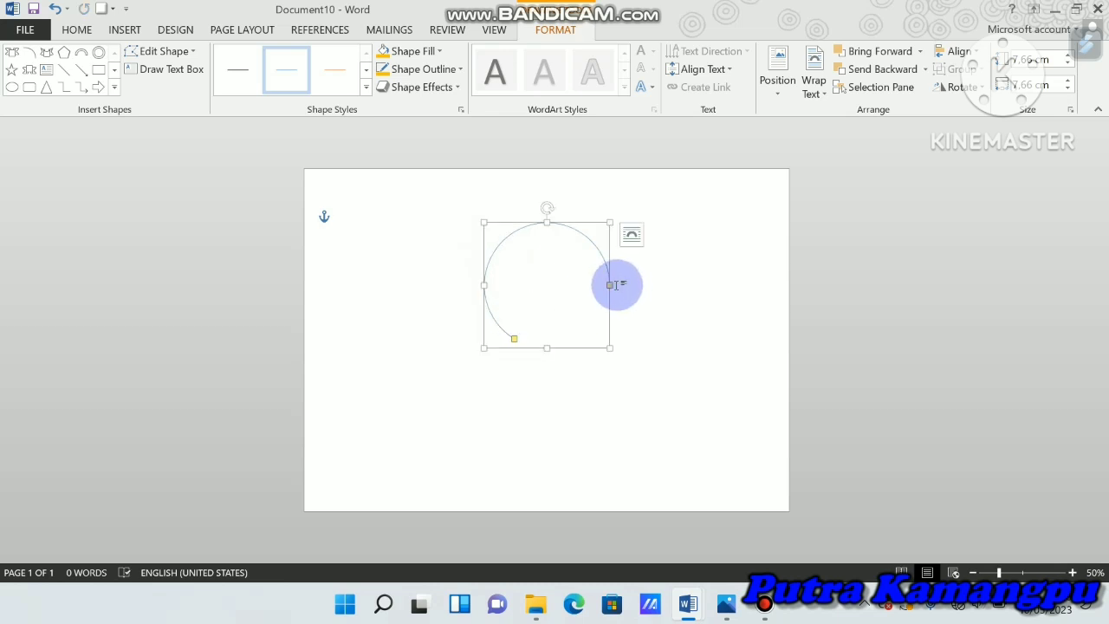
left_click(614, 285)
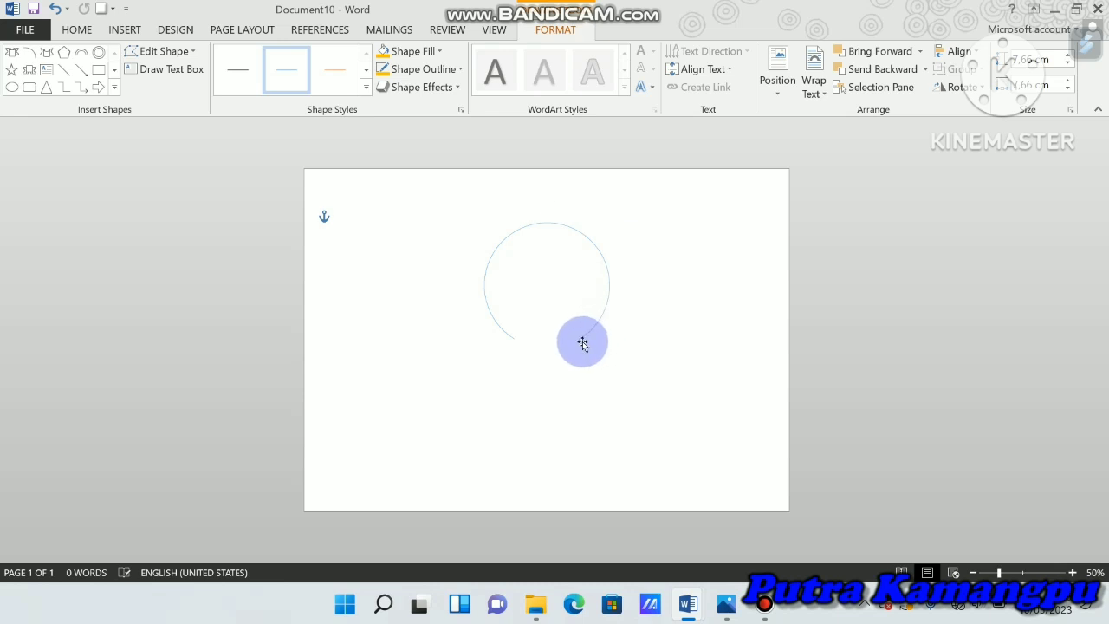
left_click(583, 343)
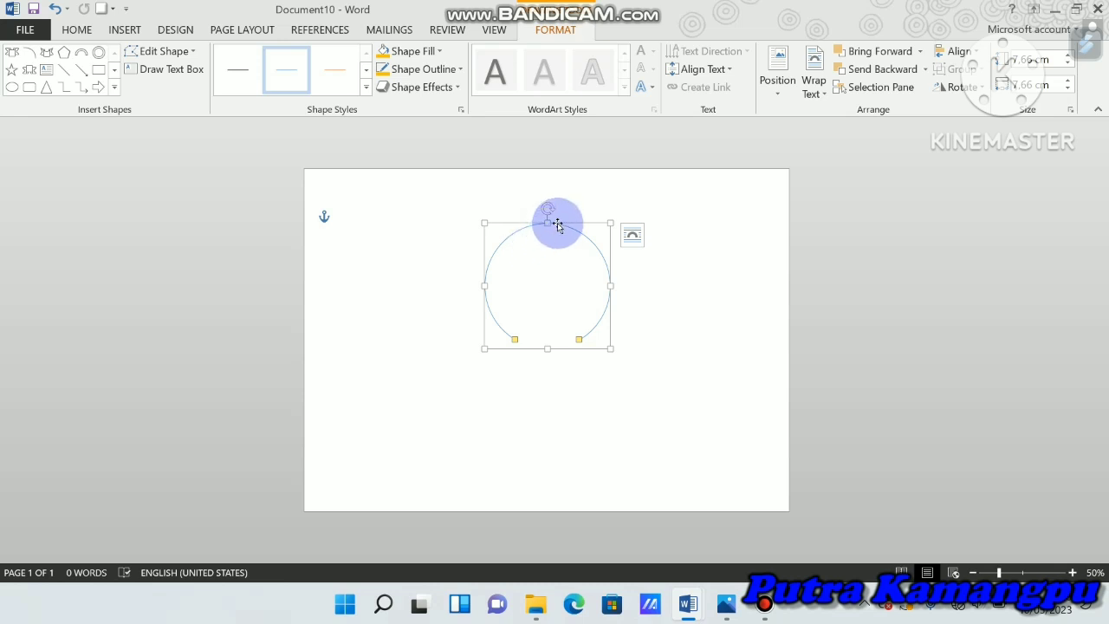
Set the arc's line width to 30 pt in Format Shape, making a thick open ring
right_click(557, 225)
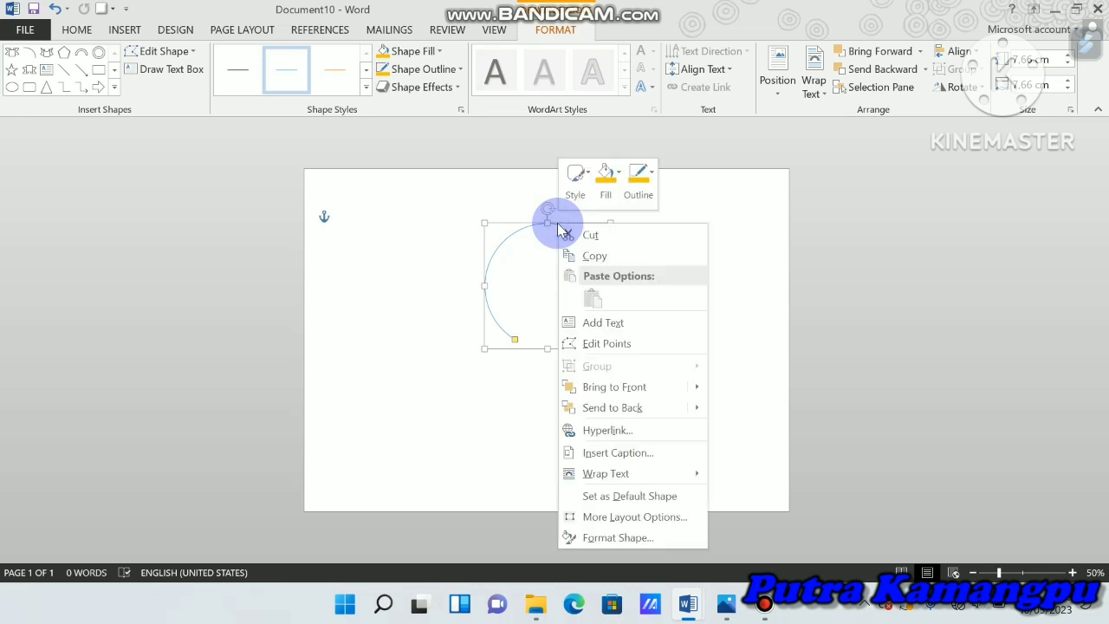
left_click(622, 539)
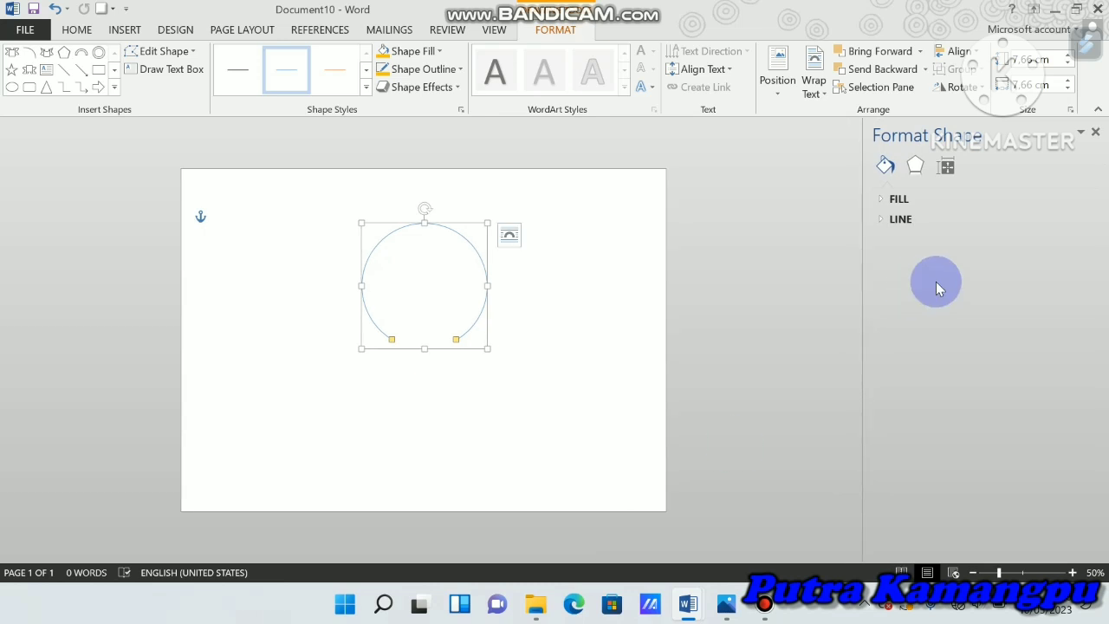
left_click(899, 220)
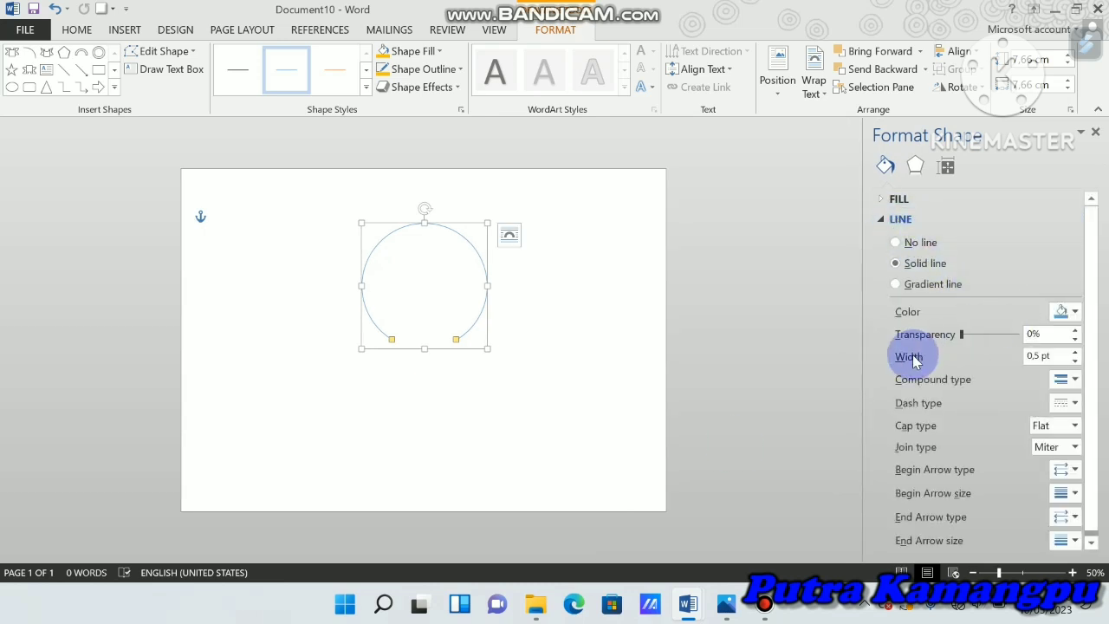
left_click(1039, 355)
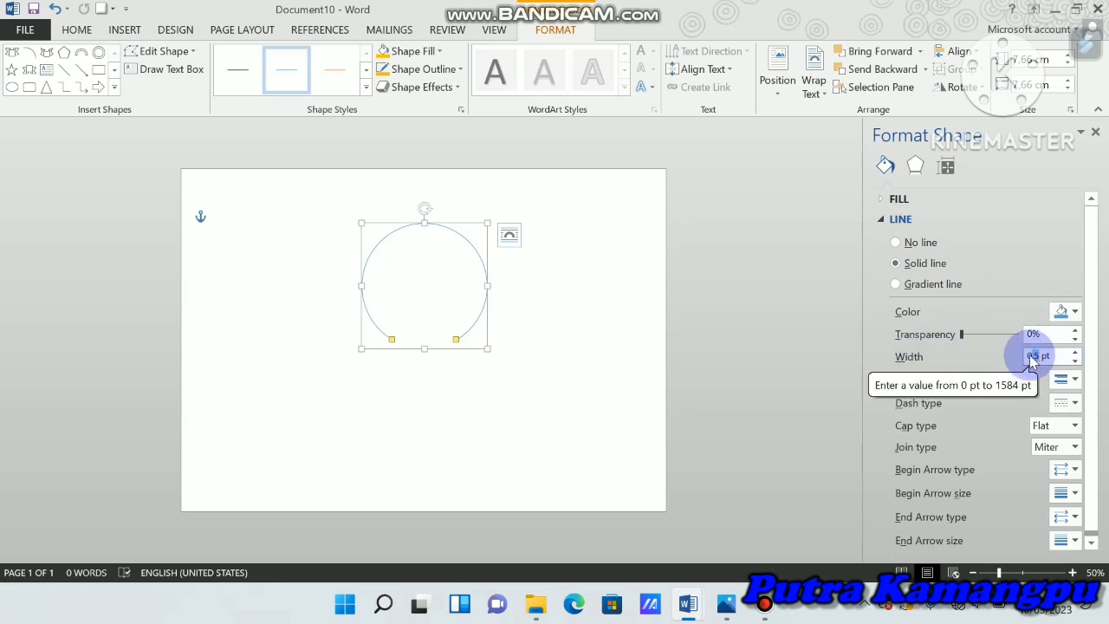
type("30")
key("Return")
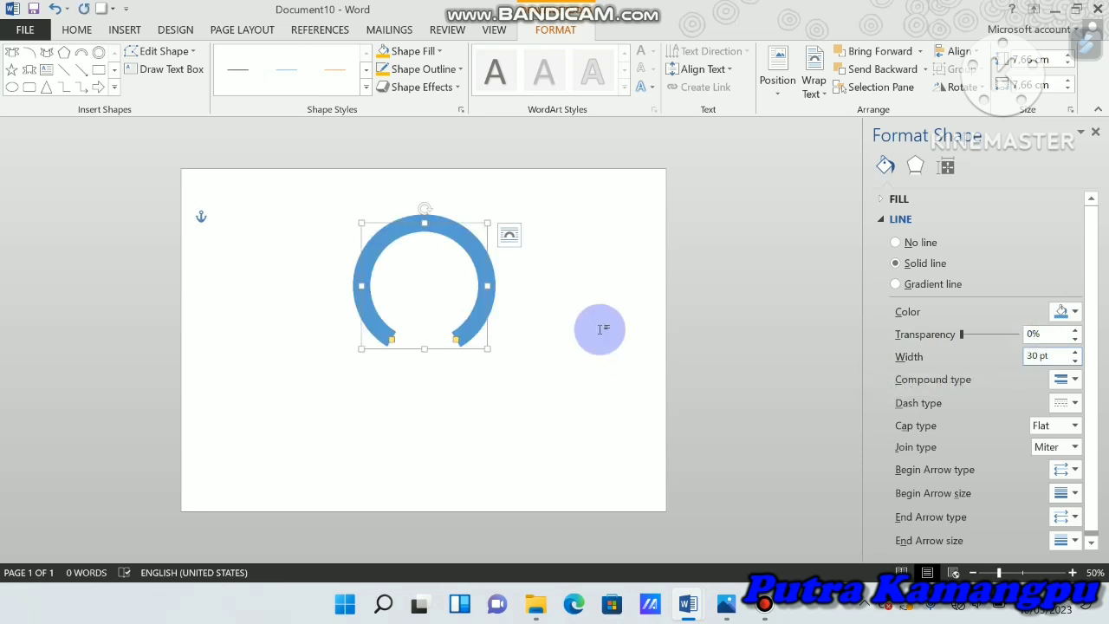
left_click(538, 322)
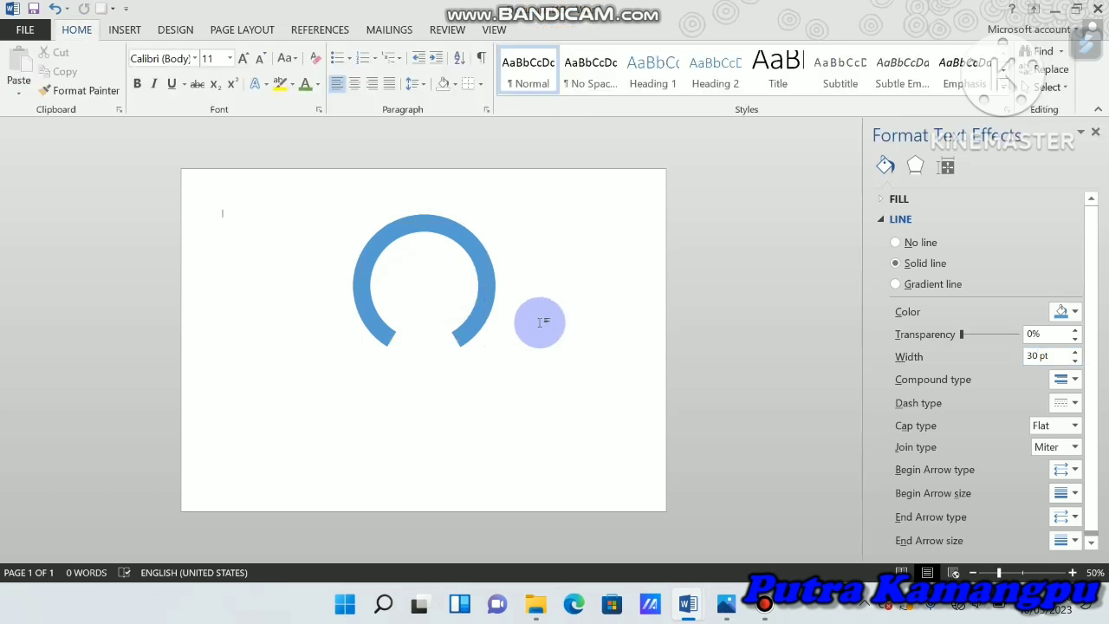
left_click(477, 250)
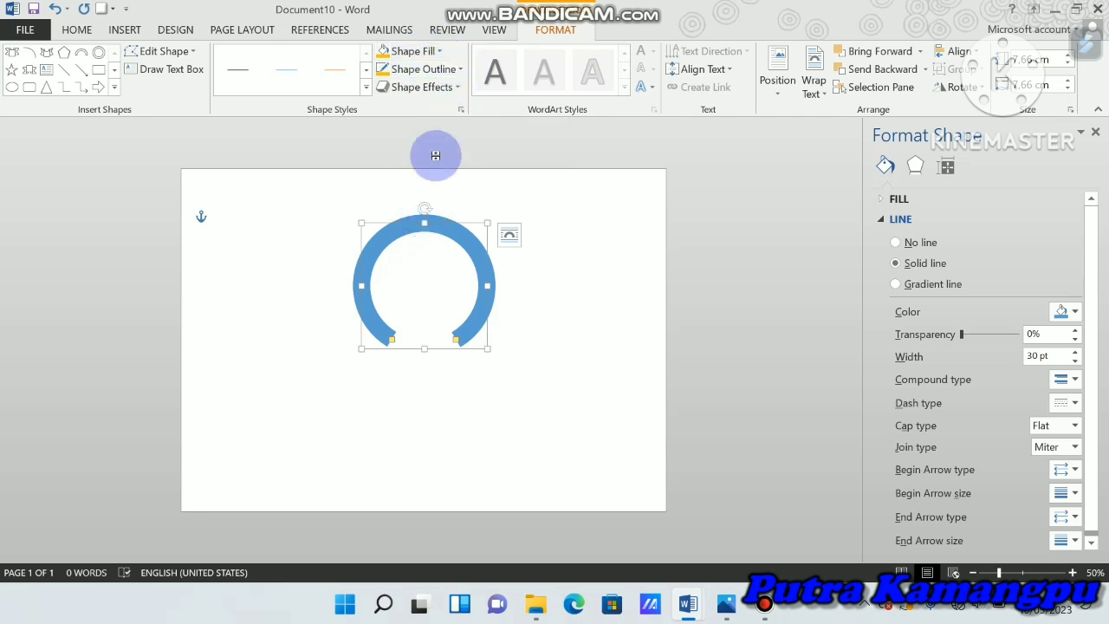
Make the ring's outline orange and pick the Down Ribbon shape
left_click(460, 70)
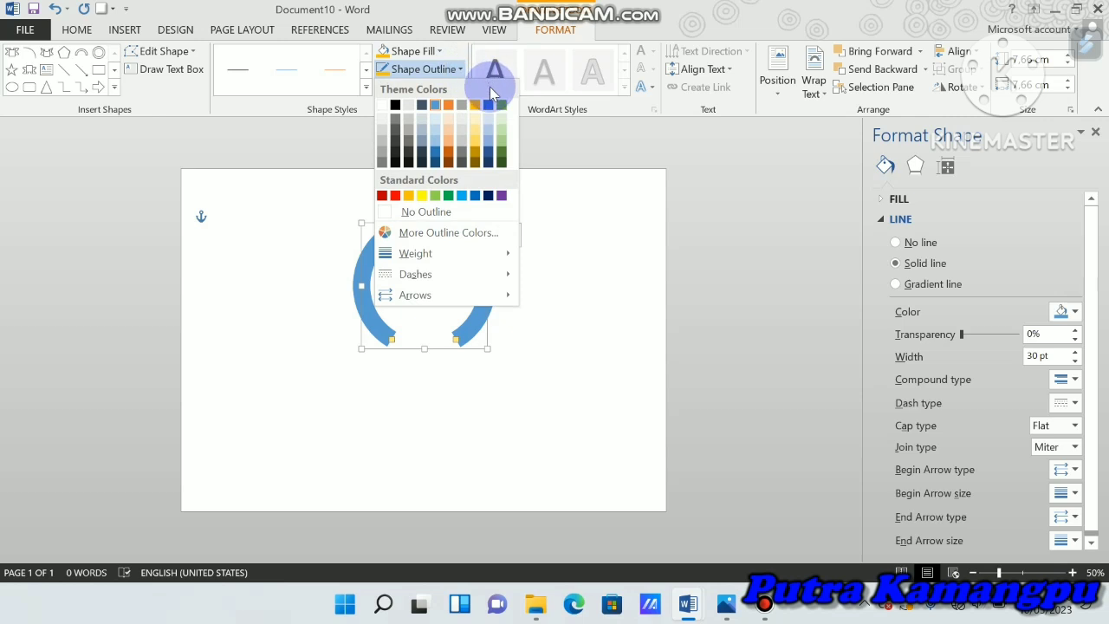
left_click(411, 198)
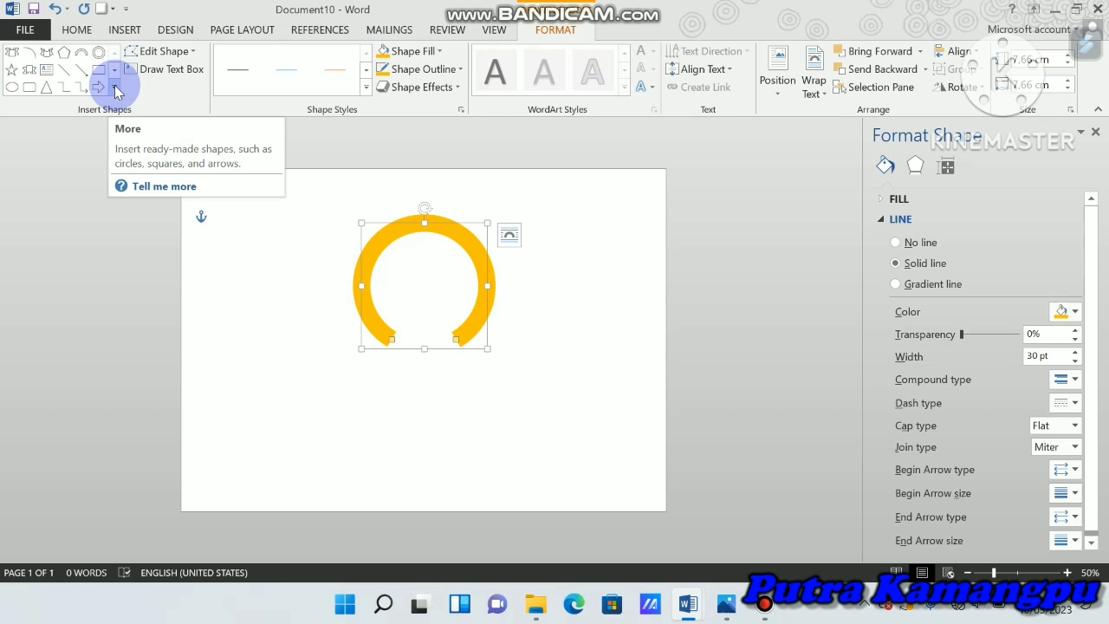
left_click(13, 56)
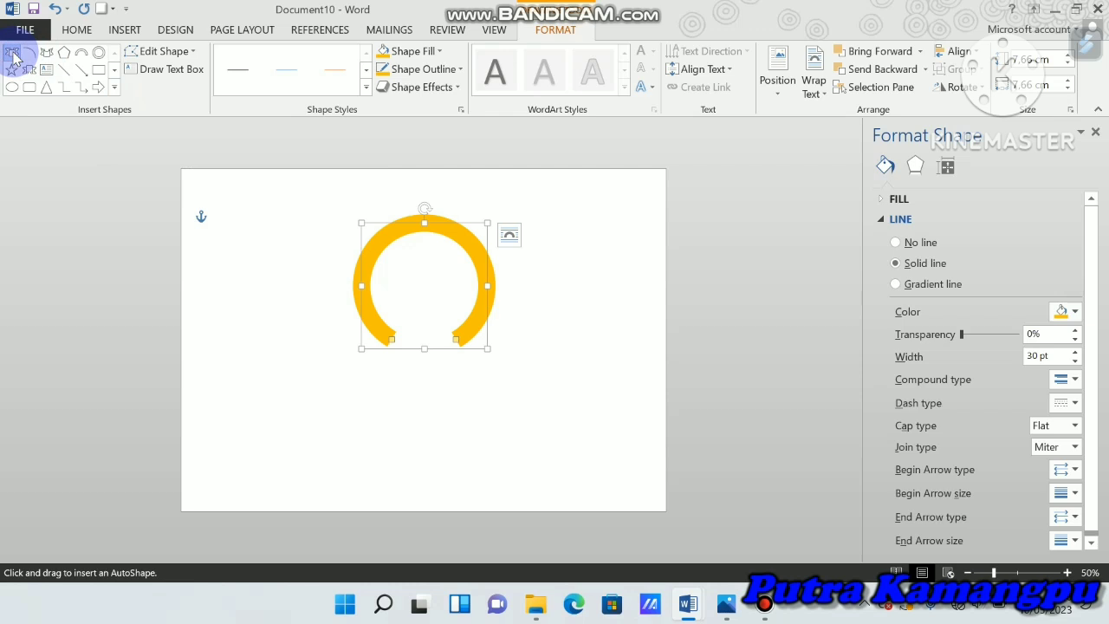
Draw a Down Ribbon banner over the ring's bottom gap, then zoom to 75%
left_click(343, 344)
left_click_drag(343, 345, 346, 346)
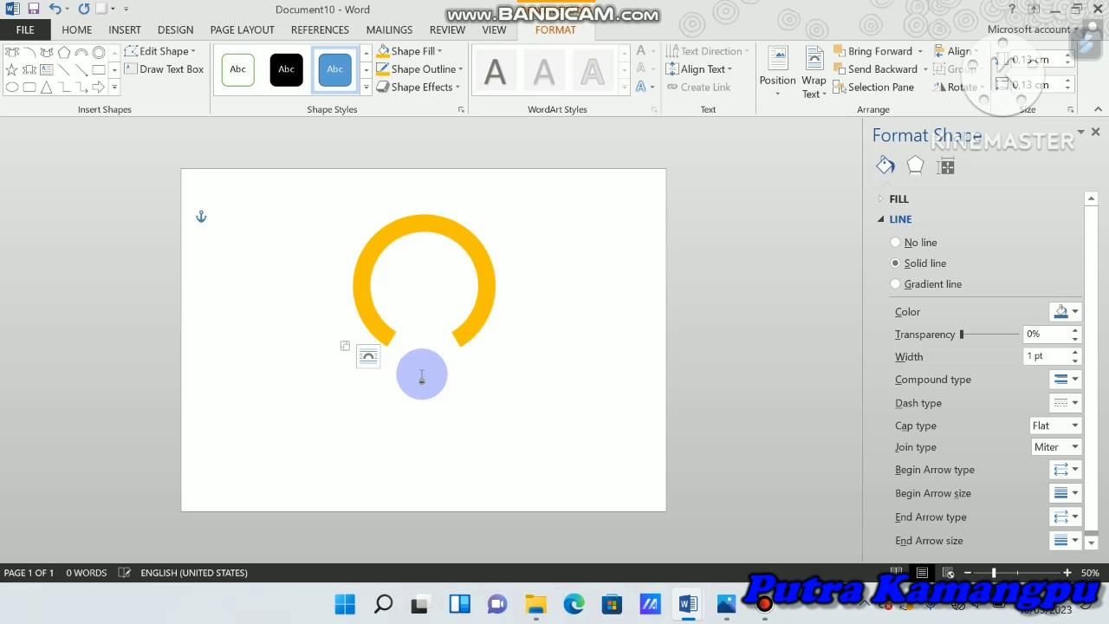
left_click_drag(394, 348, 523, 391)
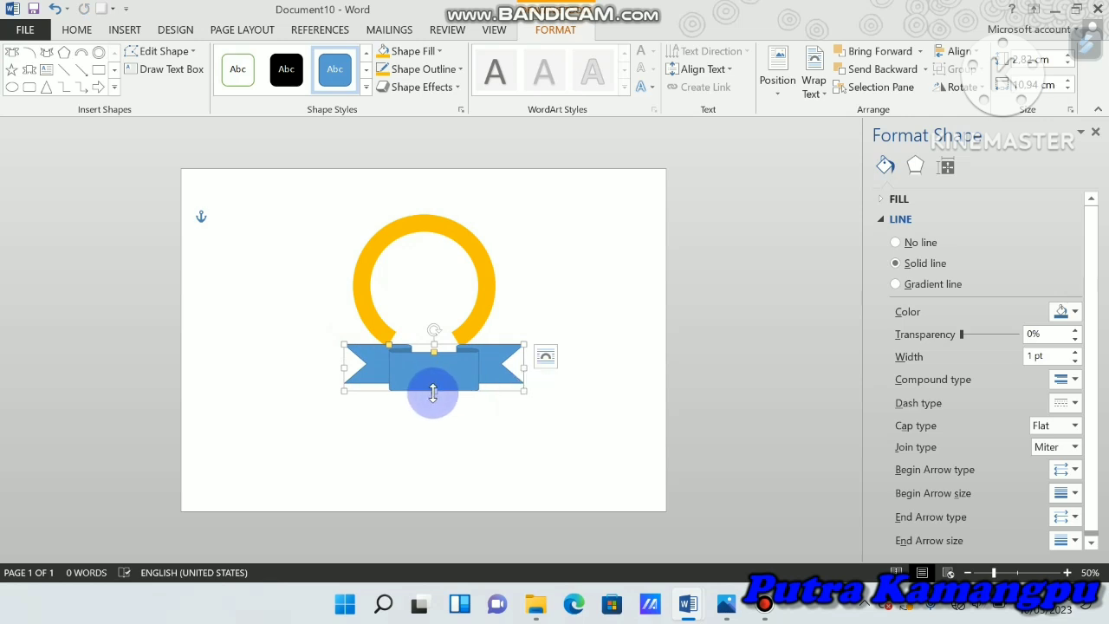
left_click_drag(433, 393, 432, 377)
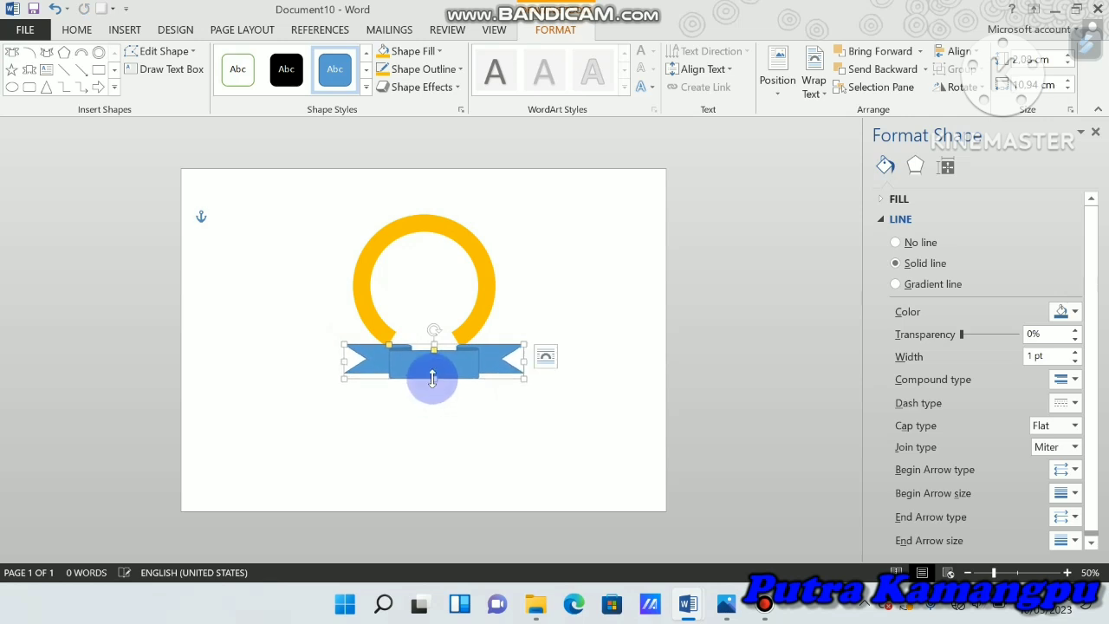
left_click_drag(425, 353, 417, 343)
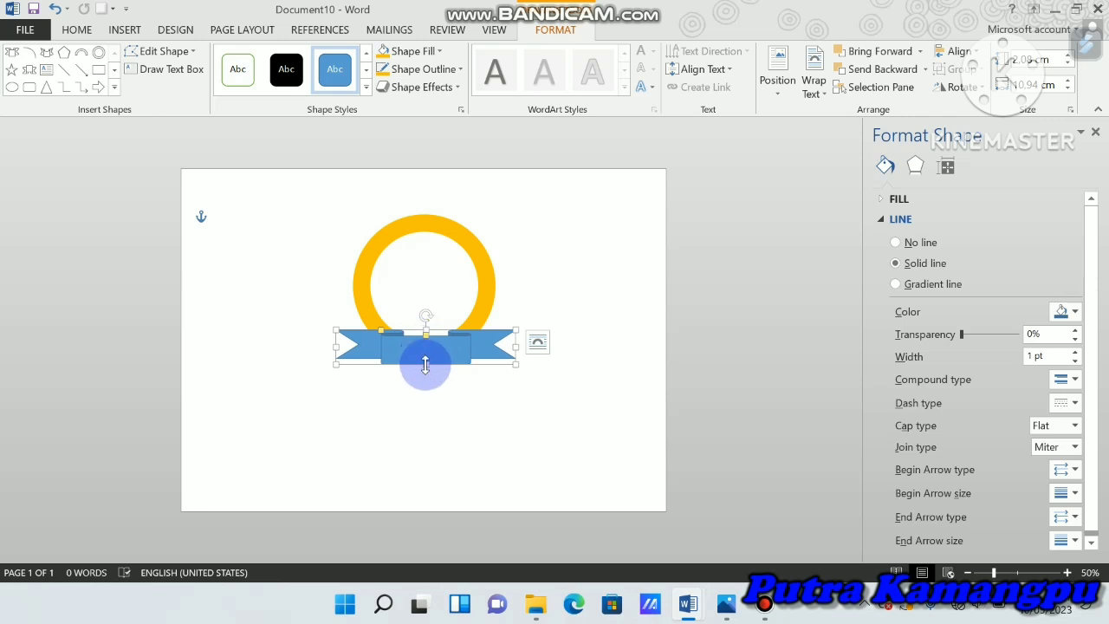
left_click_drag(425, 358, 425, 361)
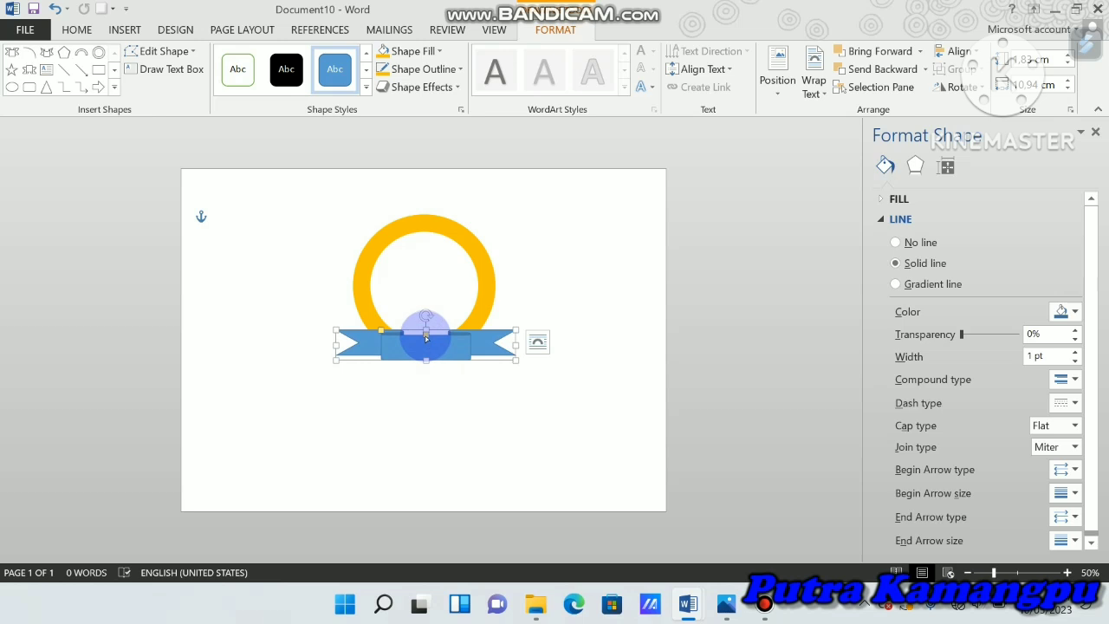
left_click_drag(425, 338, 424, 341)
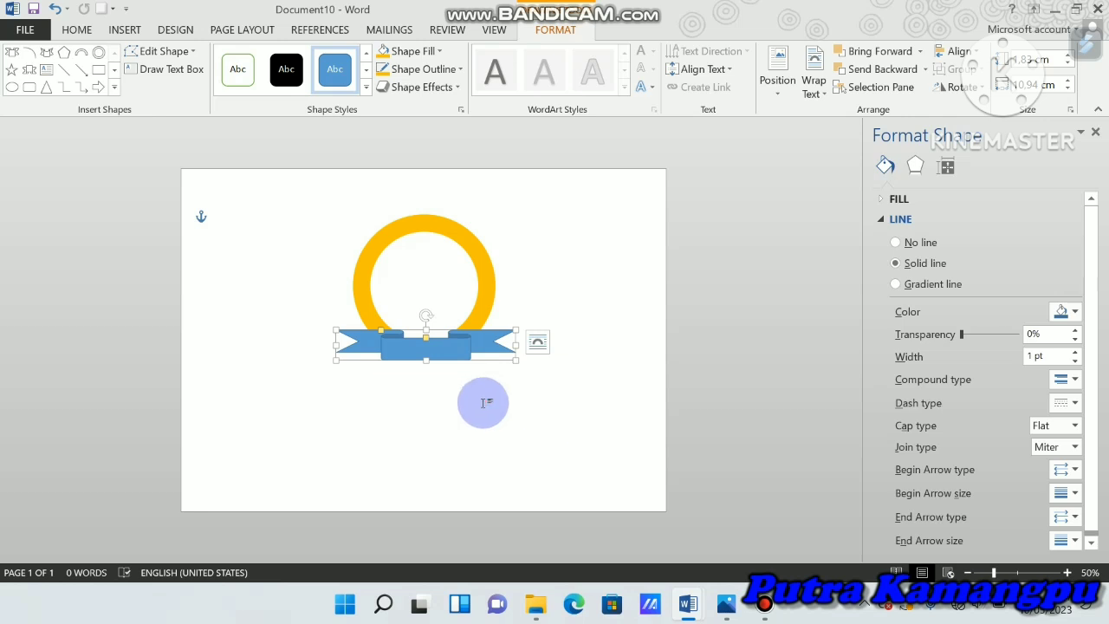
left_click(478, 398)
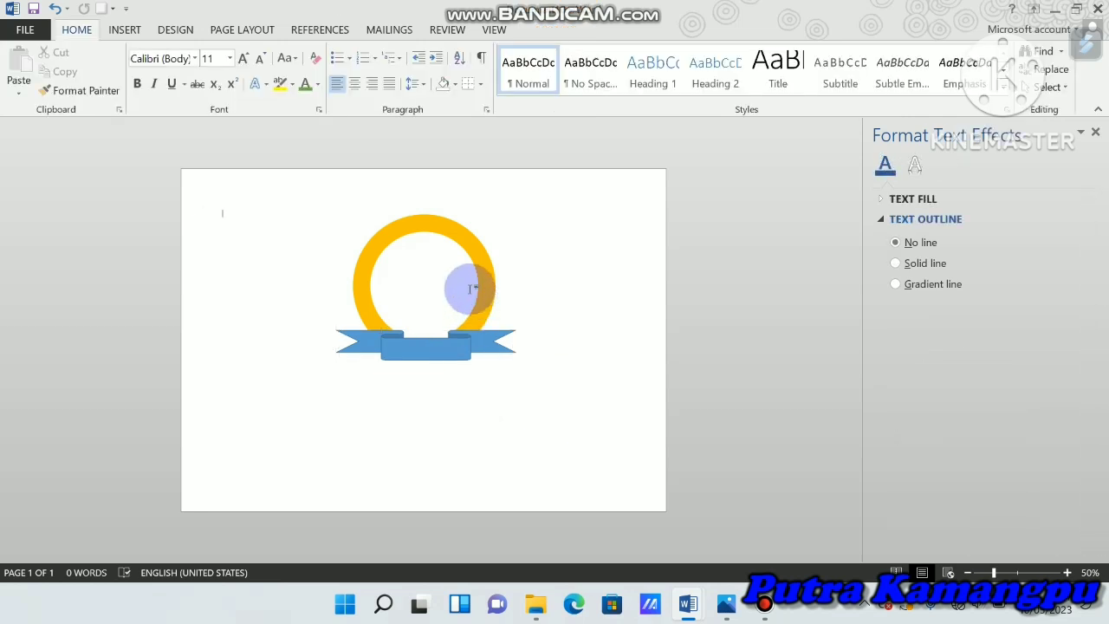
left_click(1008, 574)
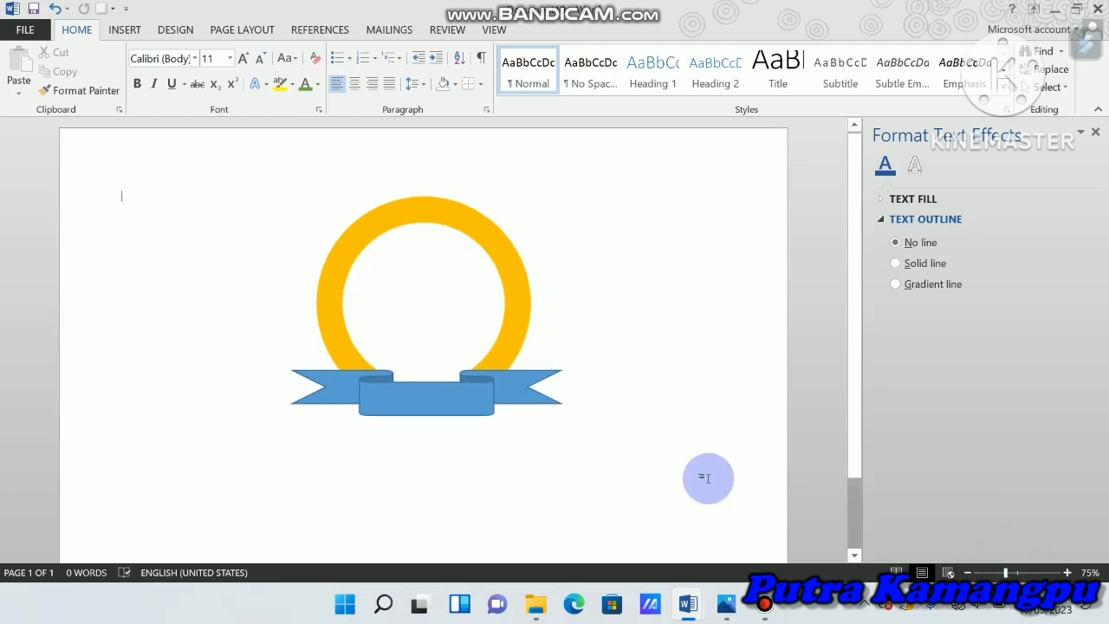
Fill the ribbon banner with Dark Red, viewing the Shadow effects without applying one
left_click(472, 406)
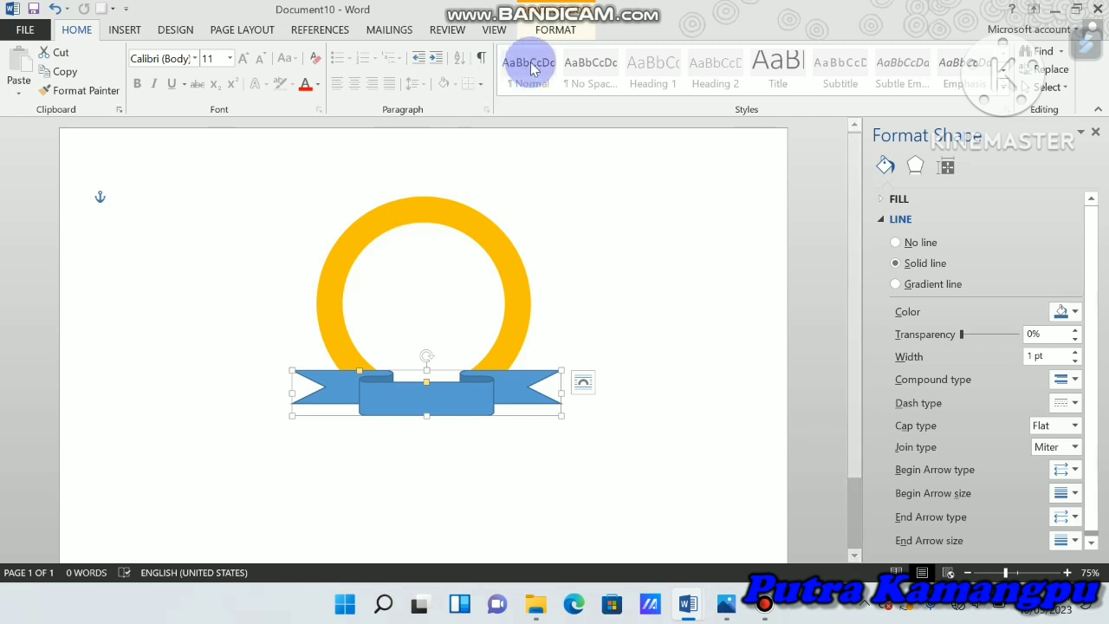
left_click(552, 28)
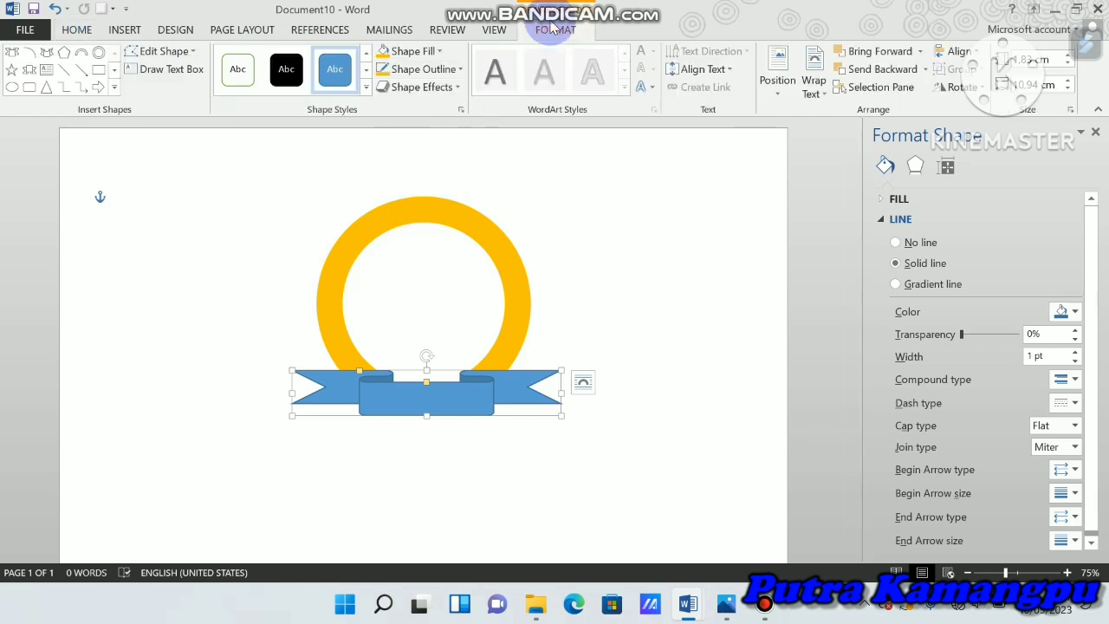
left_click(442, 53)
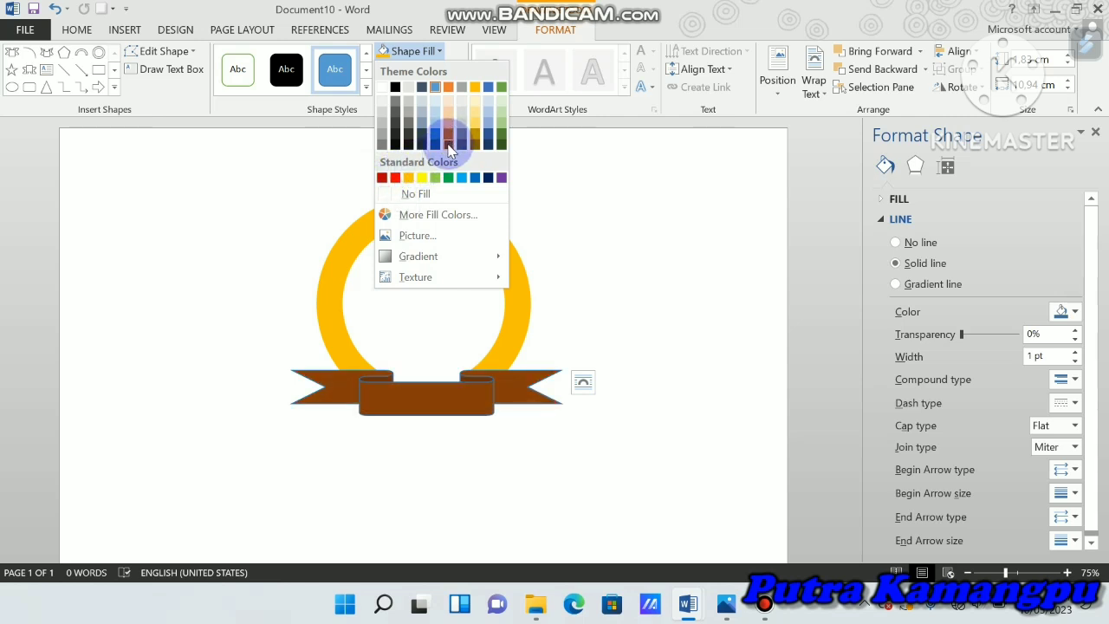
left_click(385, 179)
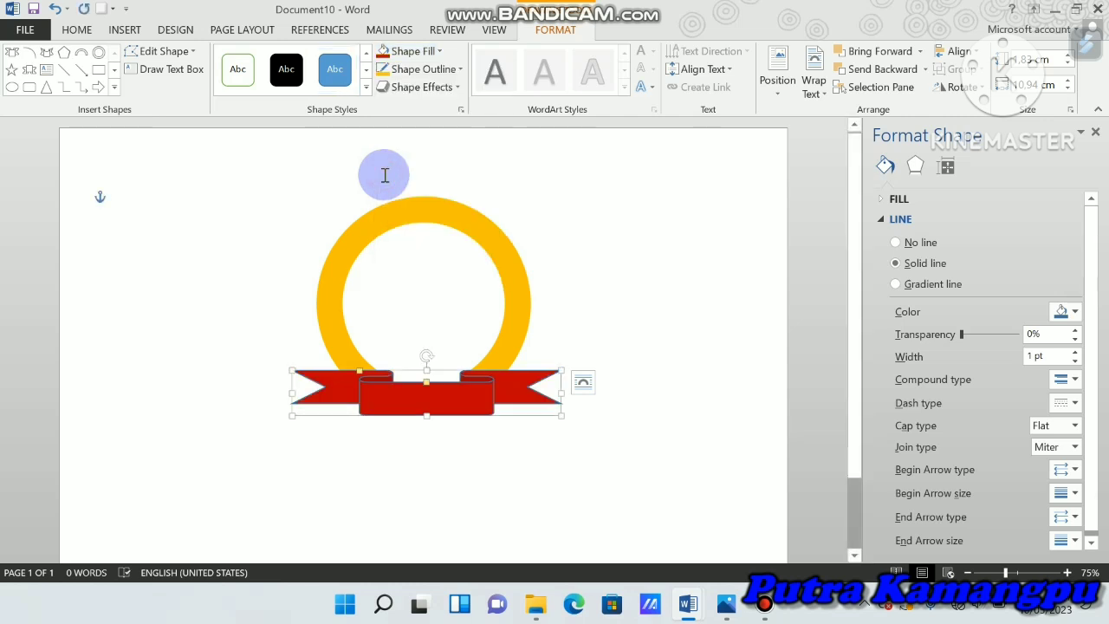
left_click(459, 89)
mouse_move(431, 152)
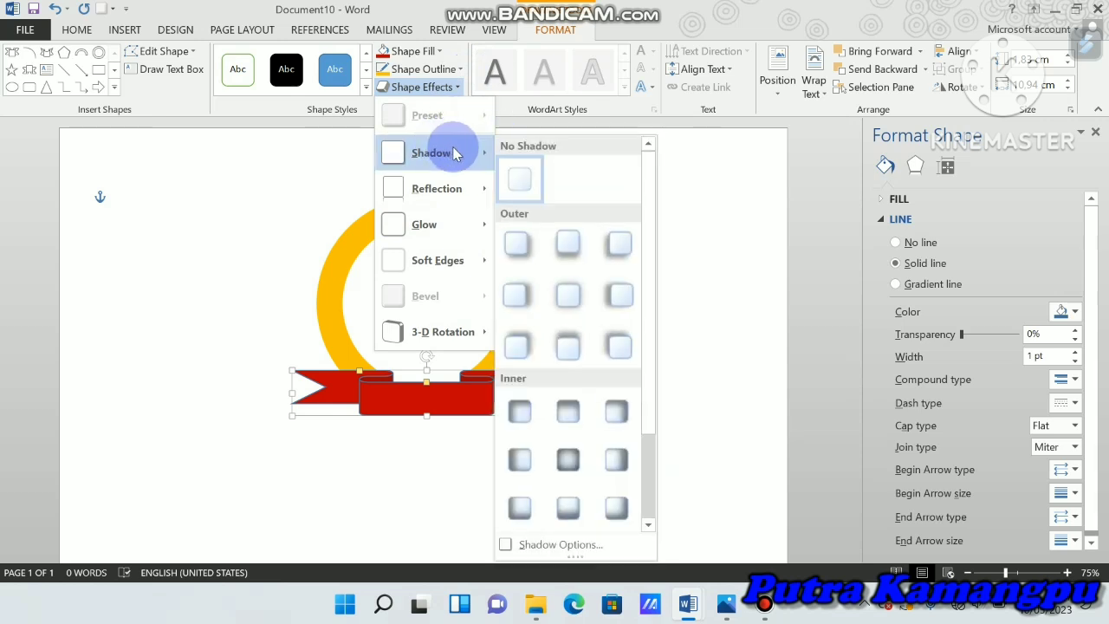
left_click(683, 183)
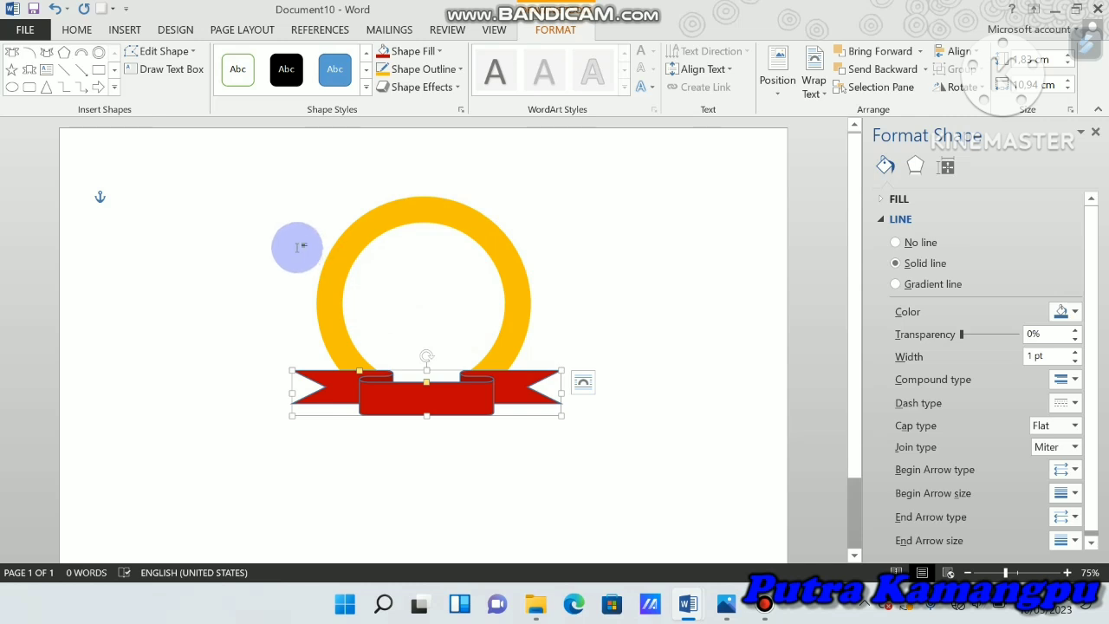
Group the yellow ring with the red ribbon and nudge the group slightly up-left
left_click(467, 222)
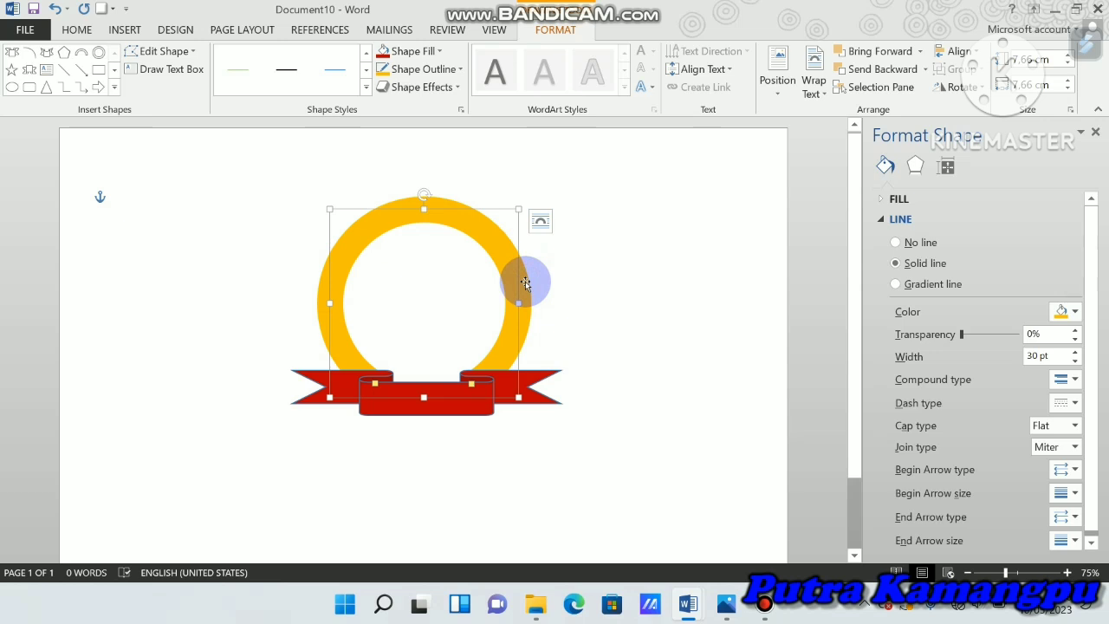
left_click(480, 412, "shift")
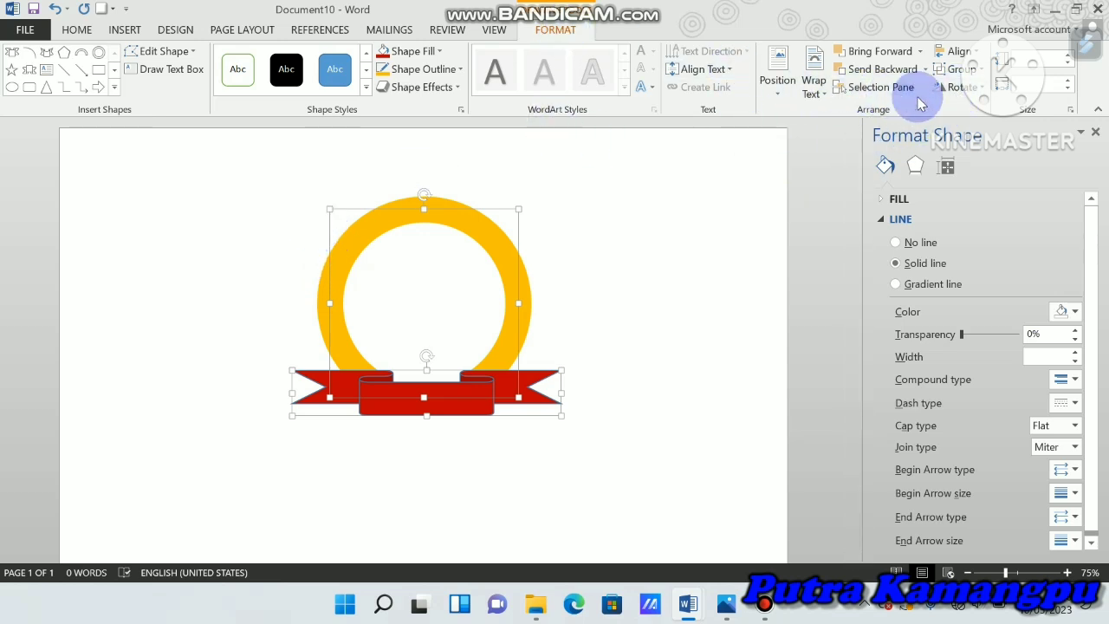
left_click(971, 69)
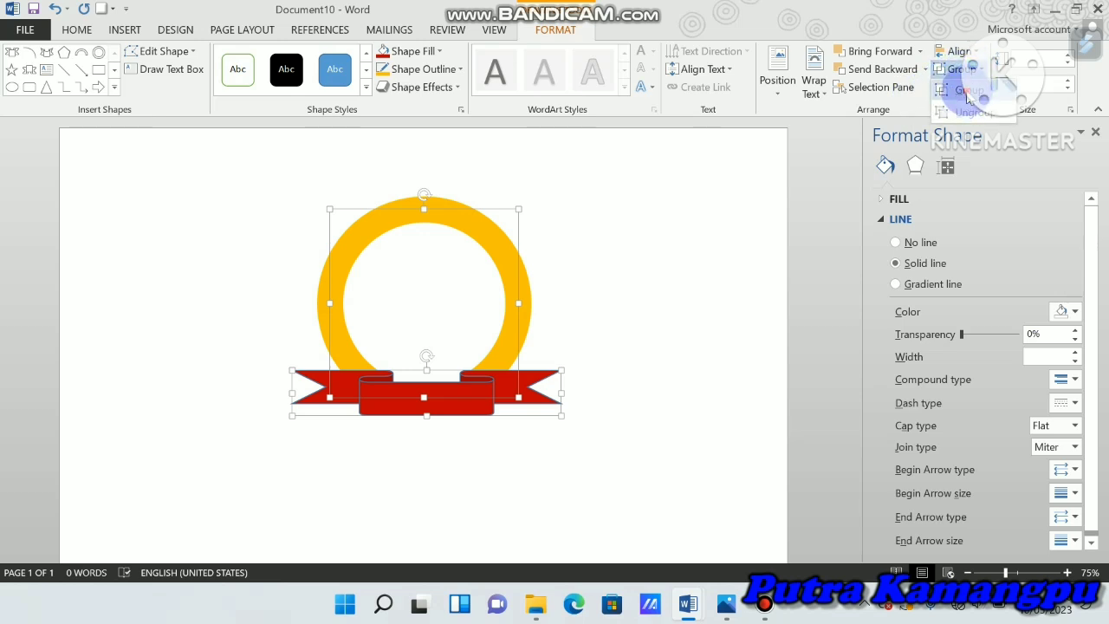
left_click(960, 87)
left_click_drag(506, 247, 503, 253)
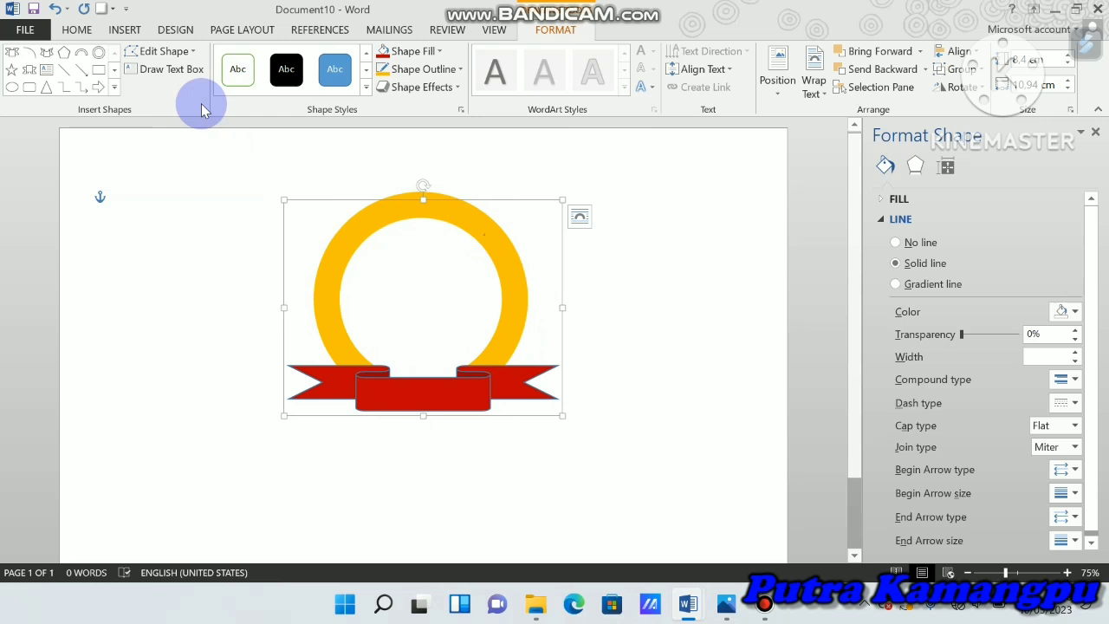
Insert the Padi wreath picture from the Downloads folder
left_click(136, 37)
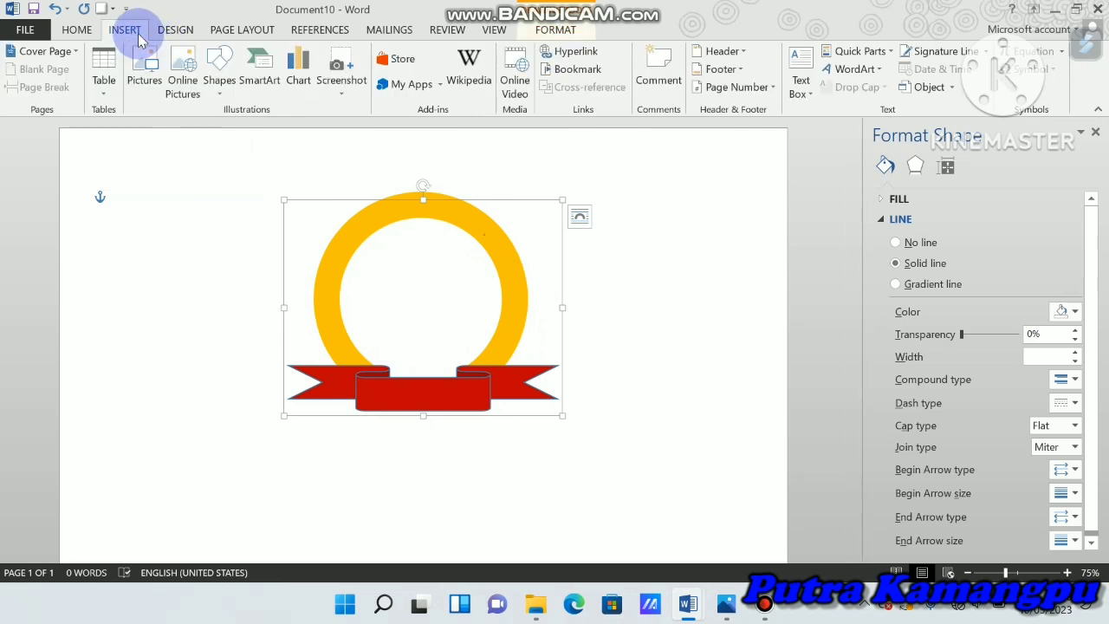
left_click(147, 70)
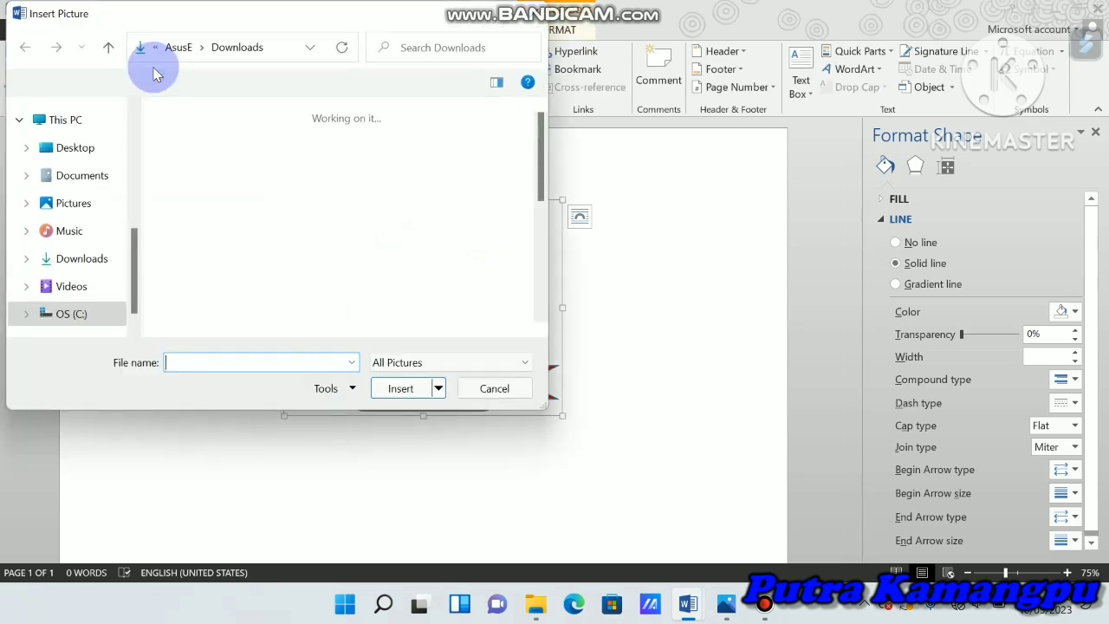
mouse_move(542, 130)
left_mouse_down()
mouse_move(533, 233)
mouse_move(539, 223)
left_mouse_up()
left_click(198, 196)
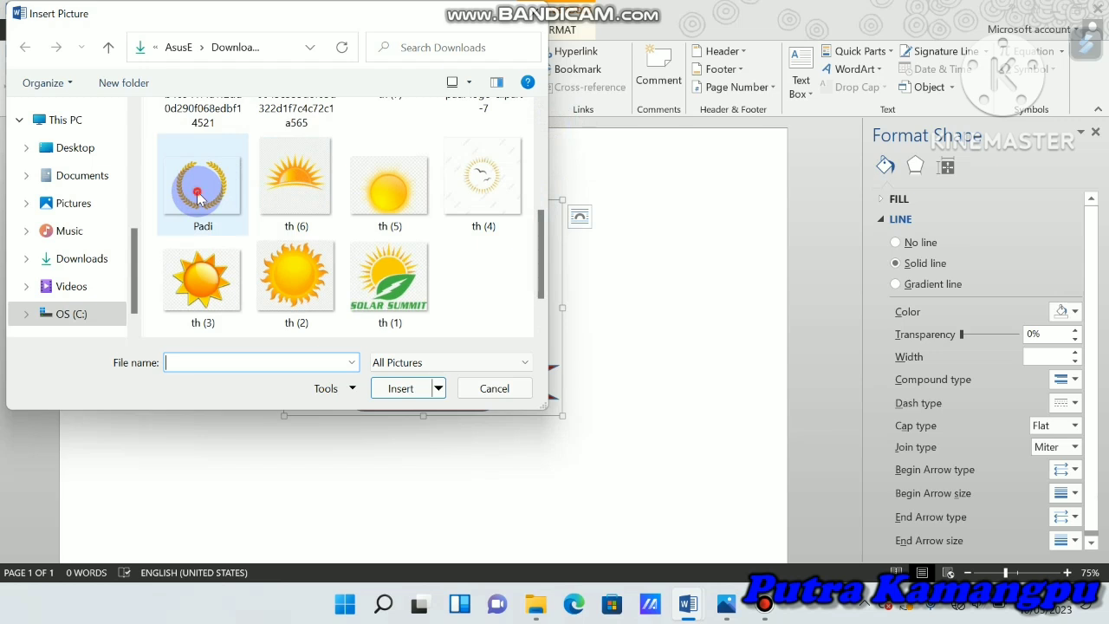
left_click(398, 388)
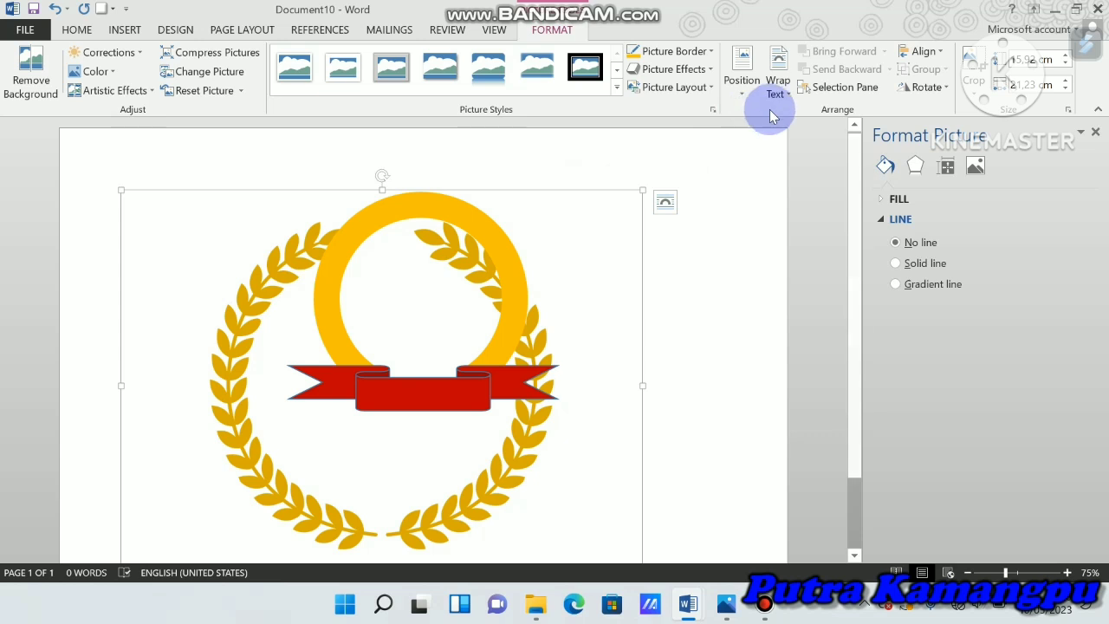
Float the wreath In Front of Text, shrink it to about 6.81 cm, and centre it inside the ring
left_click(786, 97)
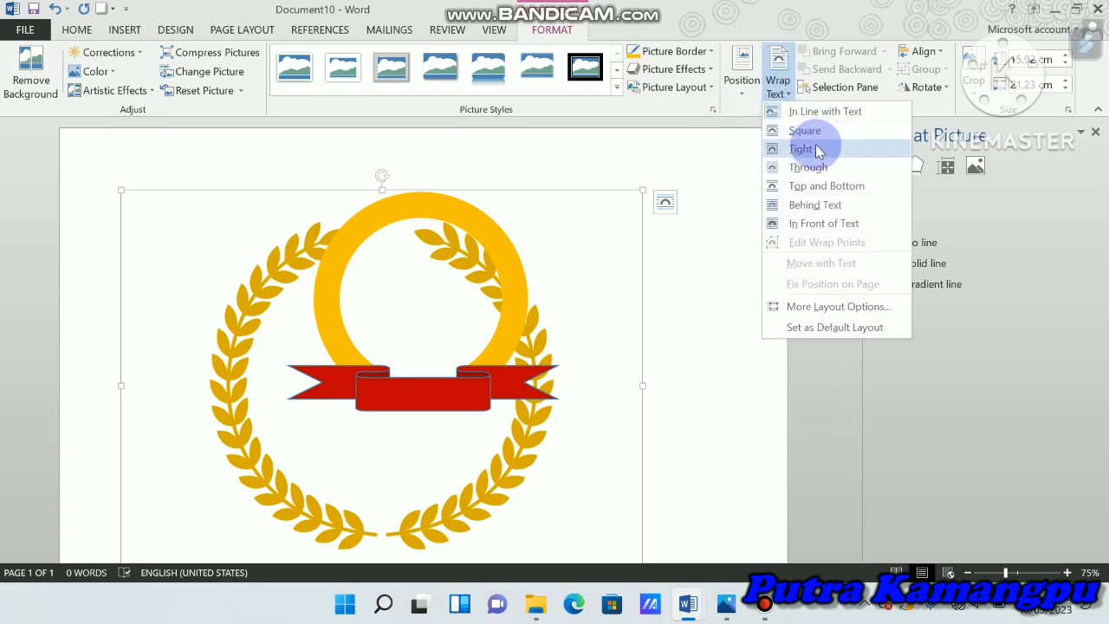
left_click(820, 227)
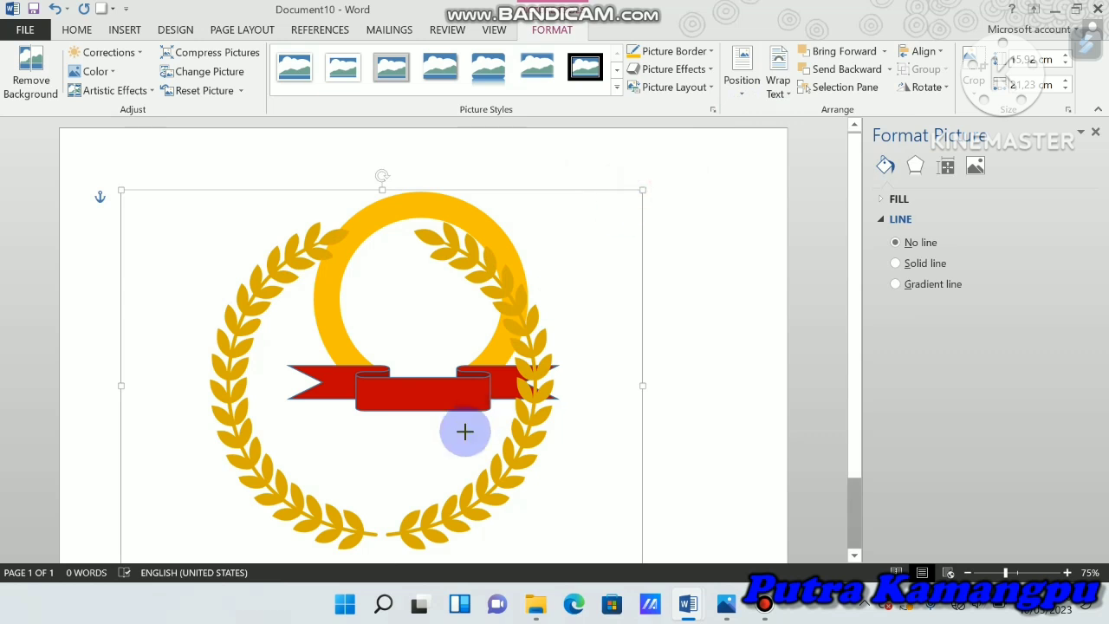
left_click_drag(641, 190, 439, 453)
left_click_drag(457, 365, 520, 285)
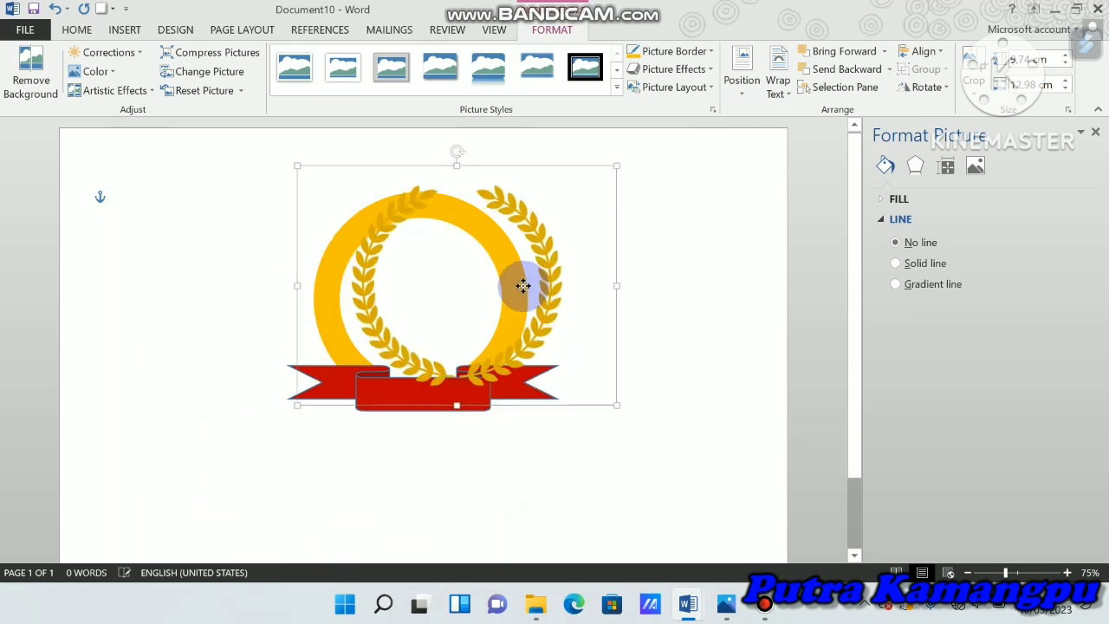
left_click_drag(619, 164, 522, 268)
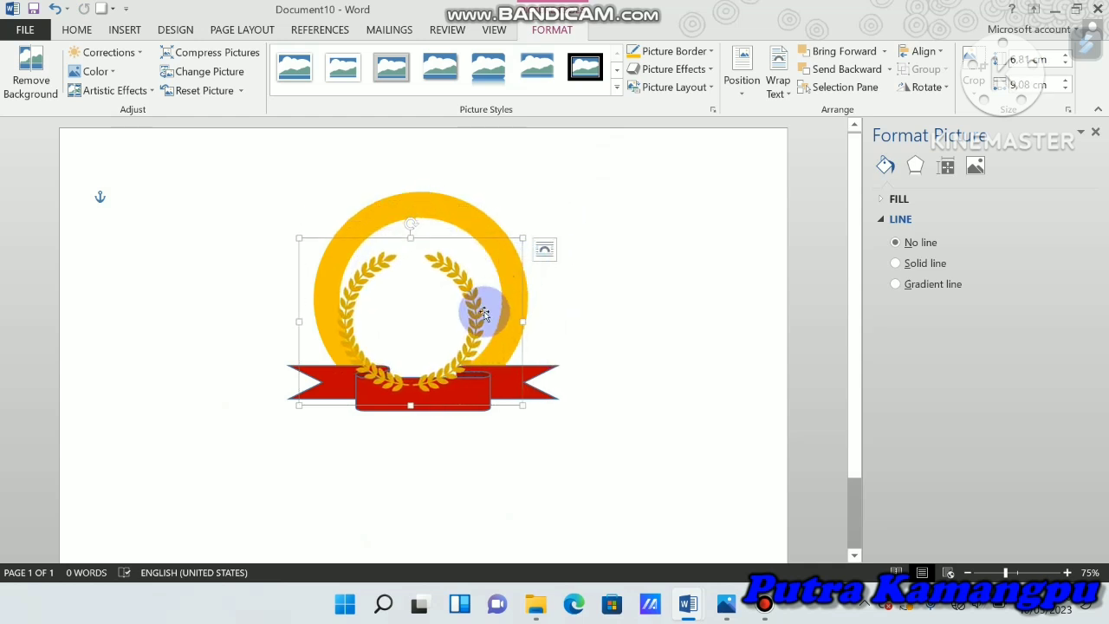
mouse_move(471, 324)
left_mouse_down()
mouse_move(478, 301)
mouse_move(484, 309)
left_mouse_up()
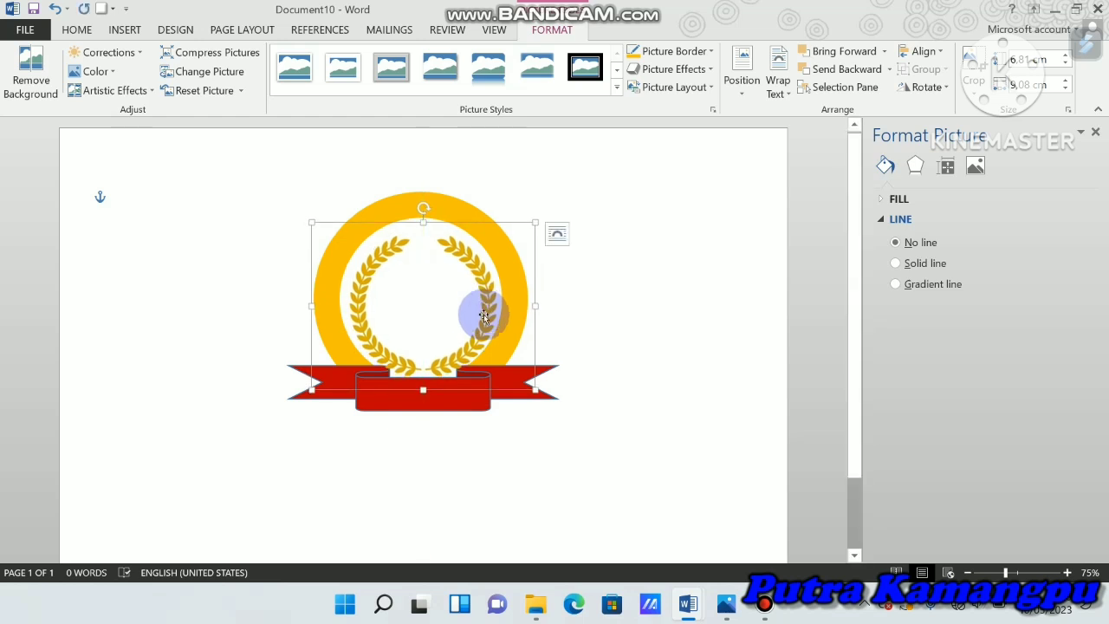
Give the ring shape a blue outline instead of yellow and drag the wreath to its centre
left_click(451, 204)
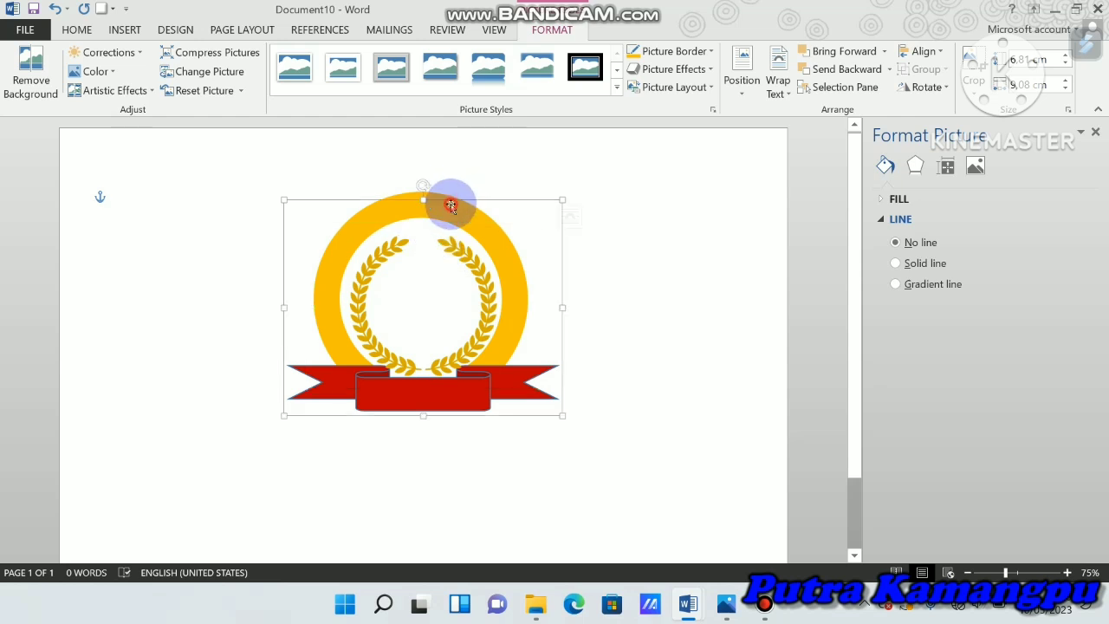
left_click(452, 206)
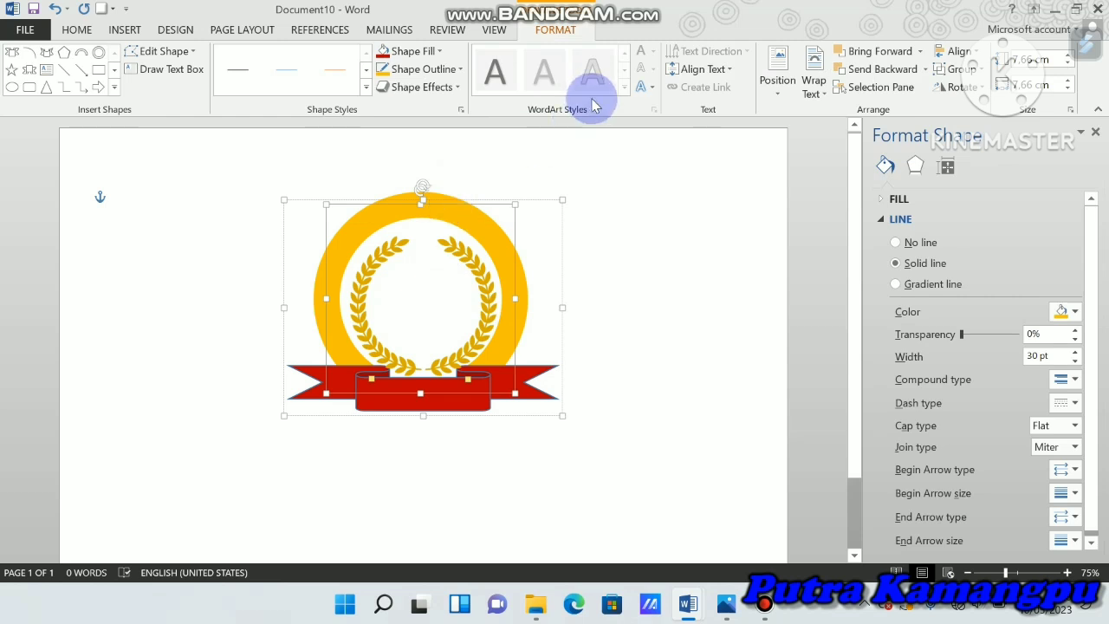
left_click(440, 54)
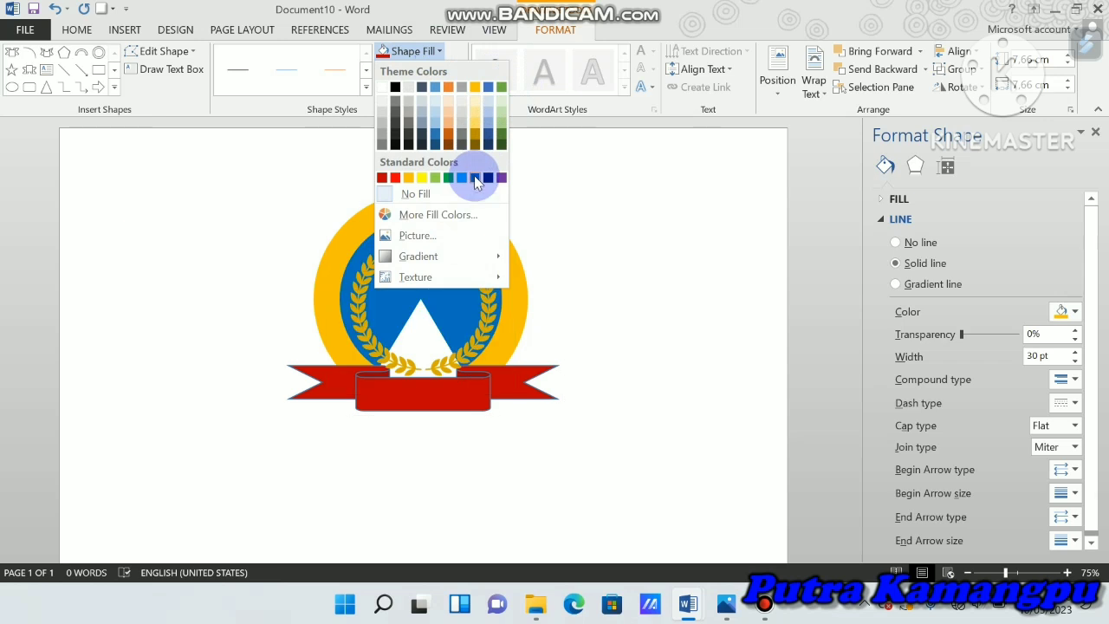
left_click(572, 161)
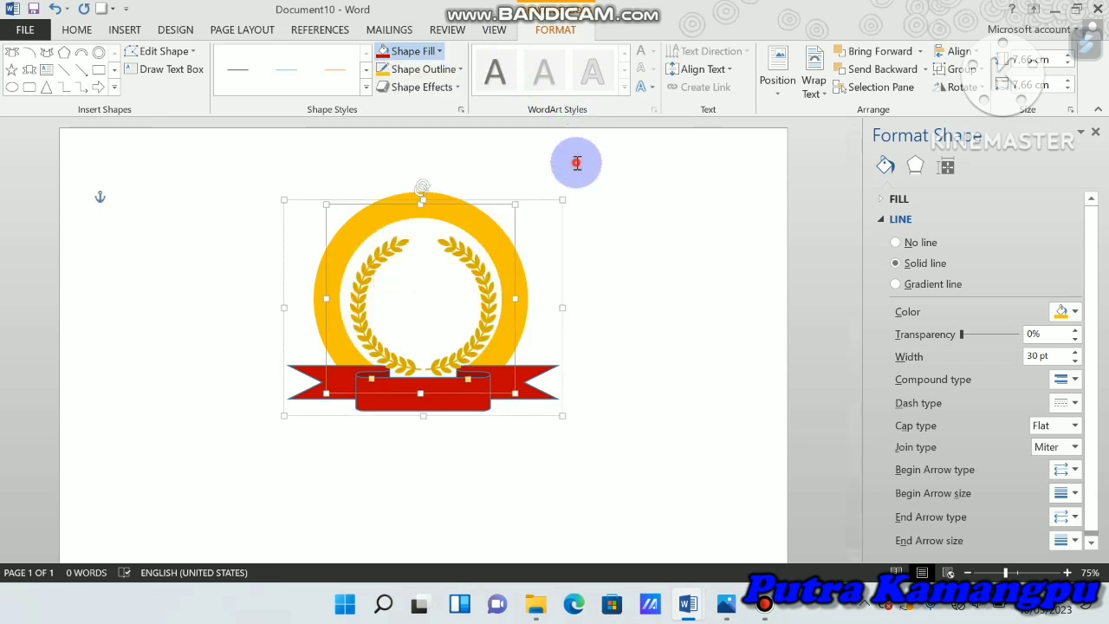
left_click(460, 70)
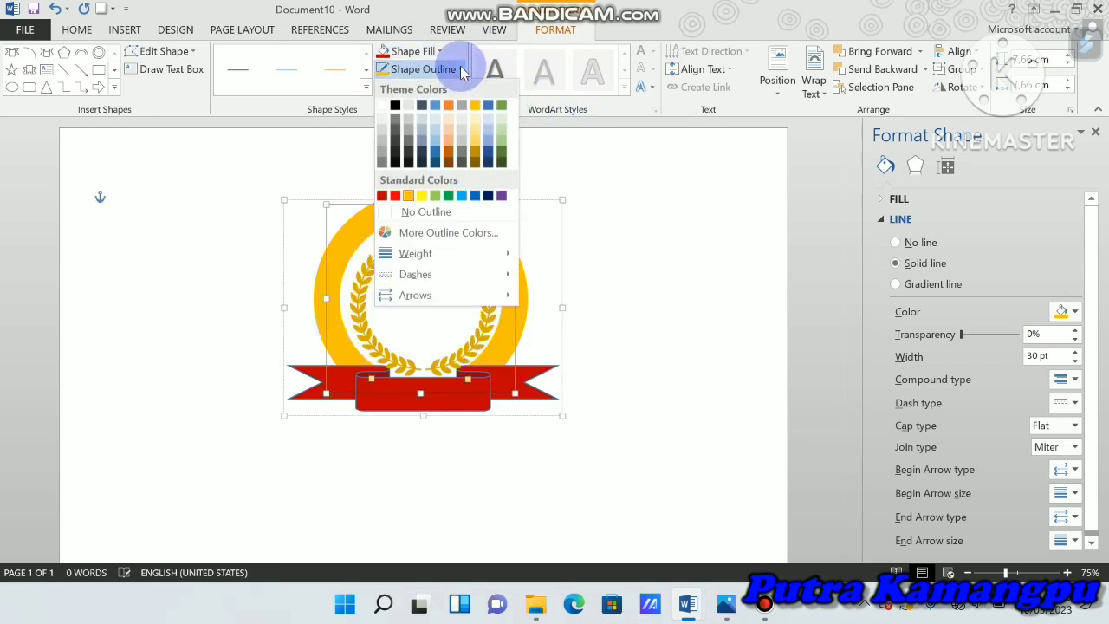
left_click(476, 196)
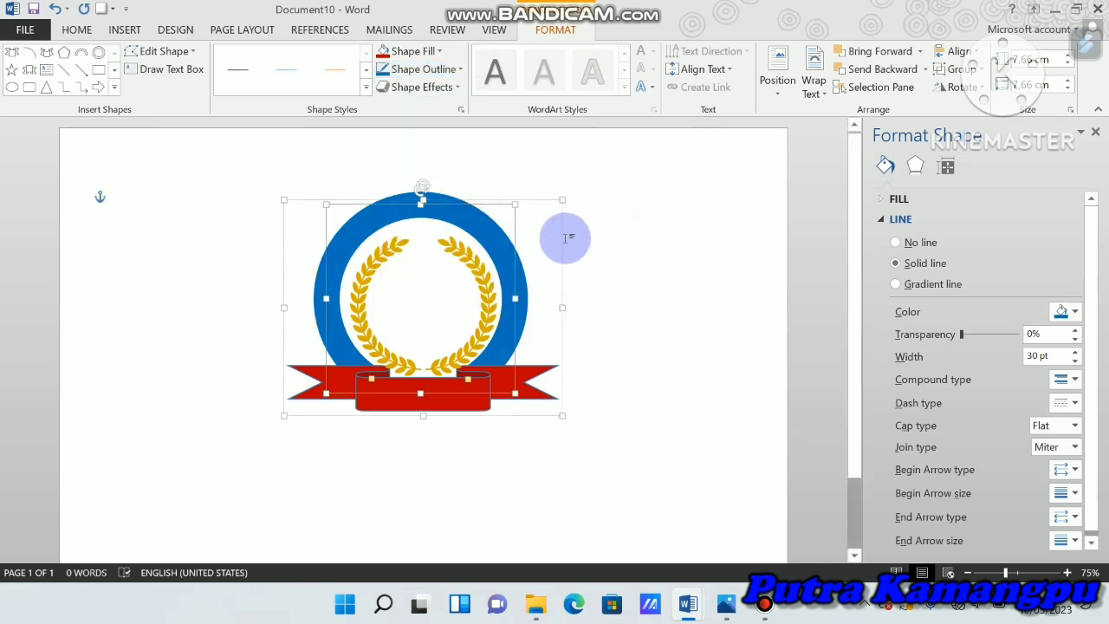
left_click_drag(501, 319, 480, 309)
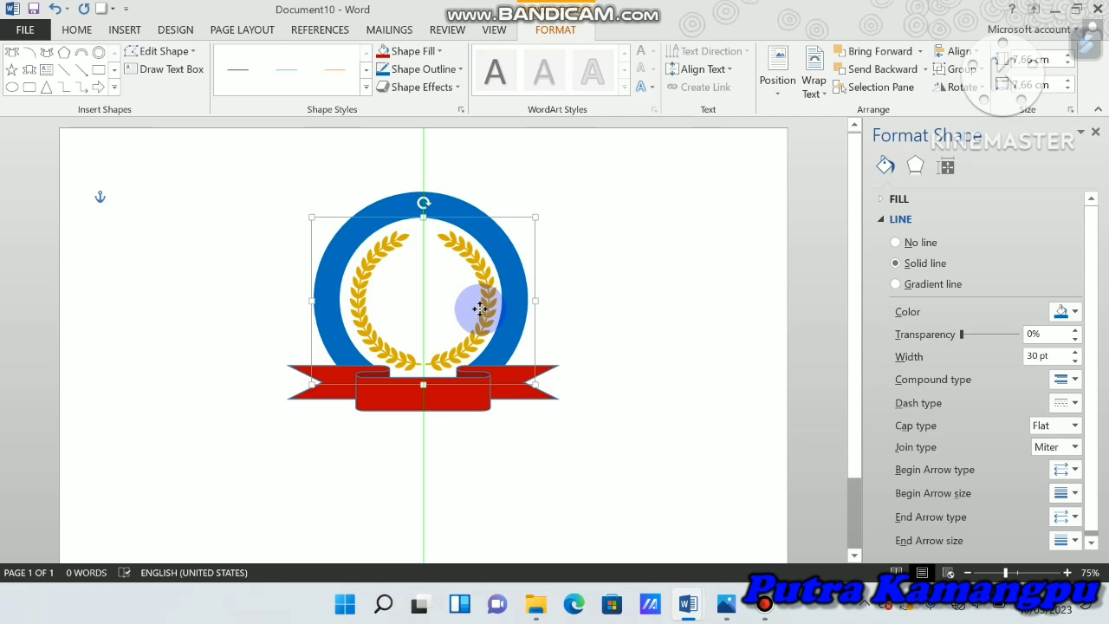
left_click_drag(480, 308, 482, 309)
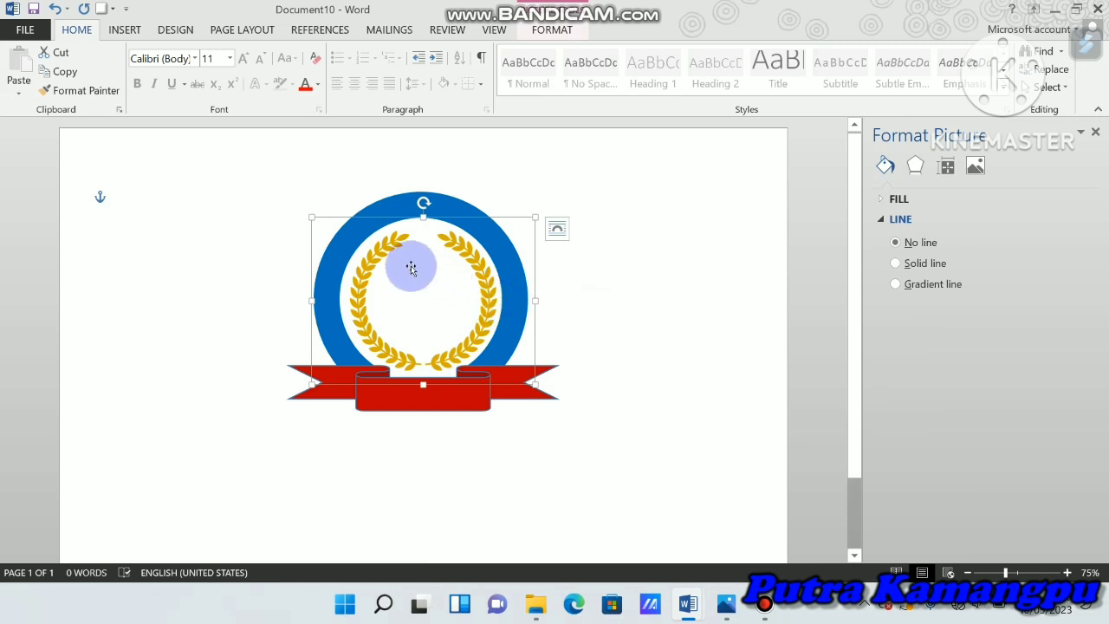
Draw a large 5-point star inside the wreath and centre it within the blue ring
left_click(125, 30)
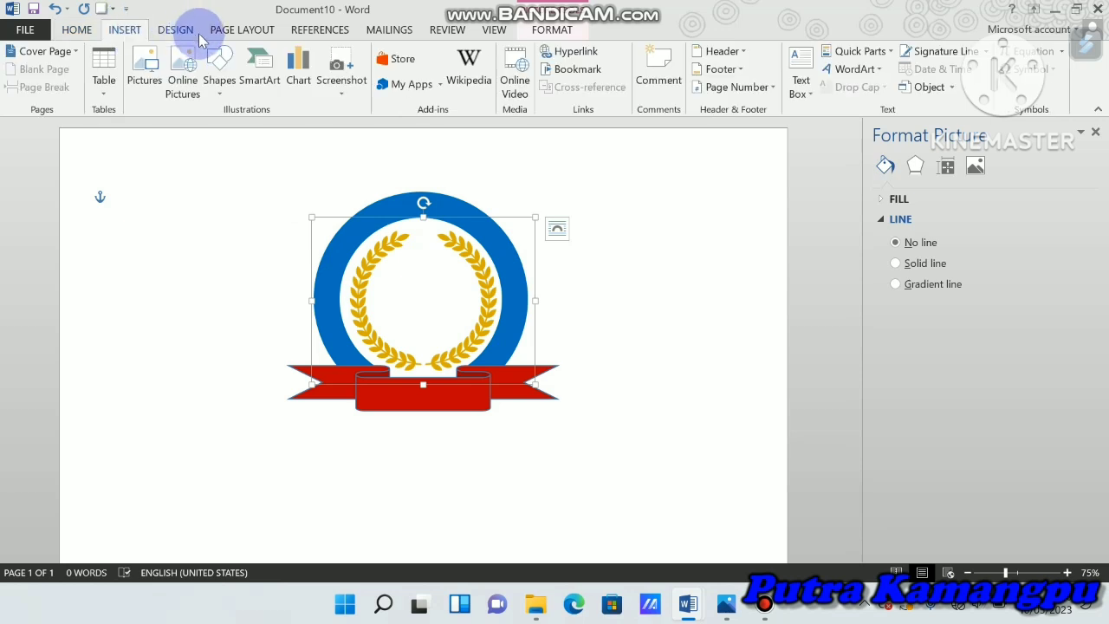
left_click(222, 64)
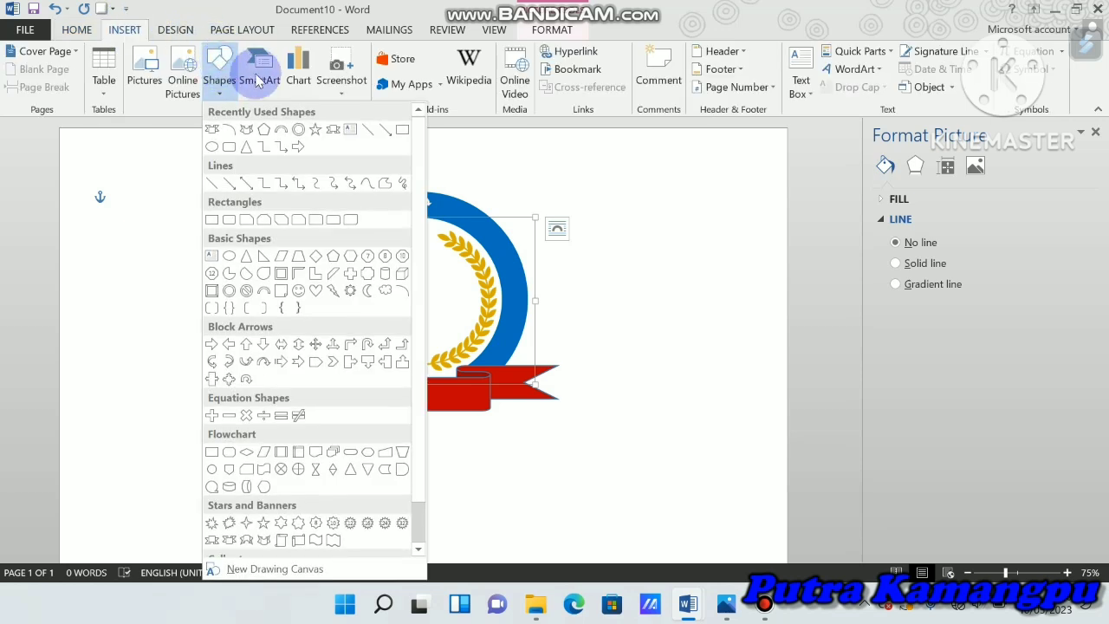
left_click(315, 132)
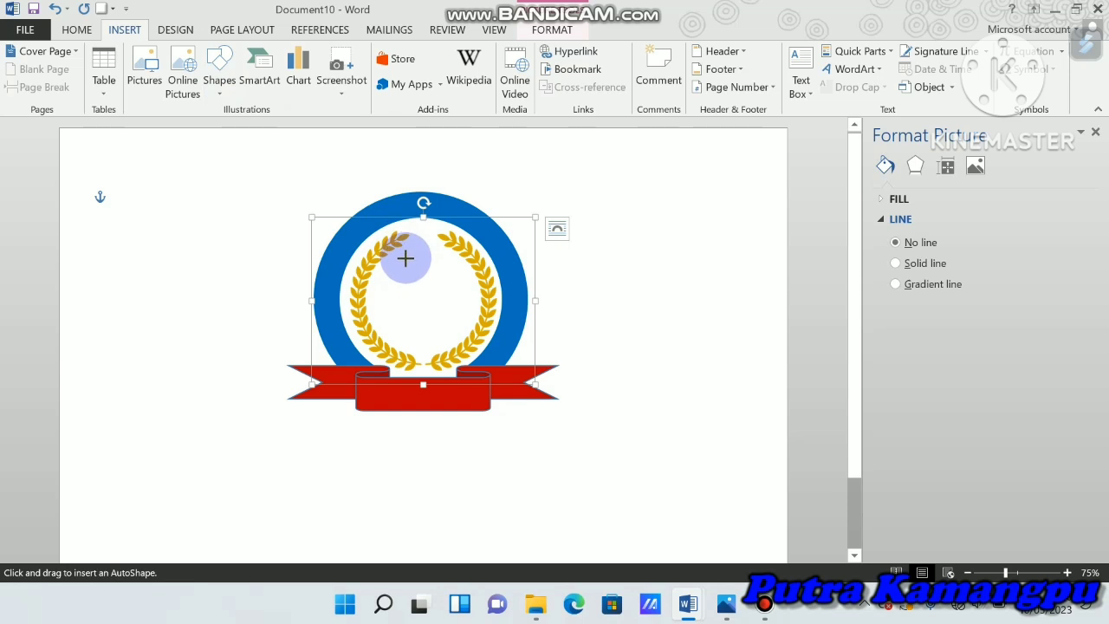
left_click(405, 257)
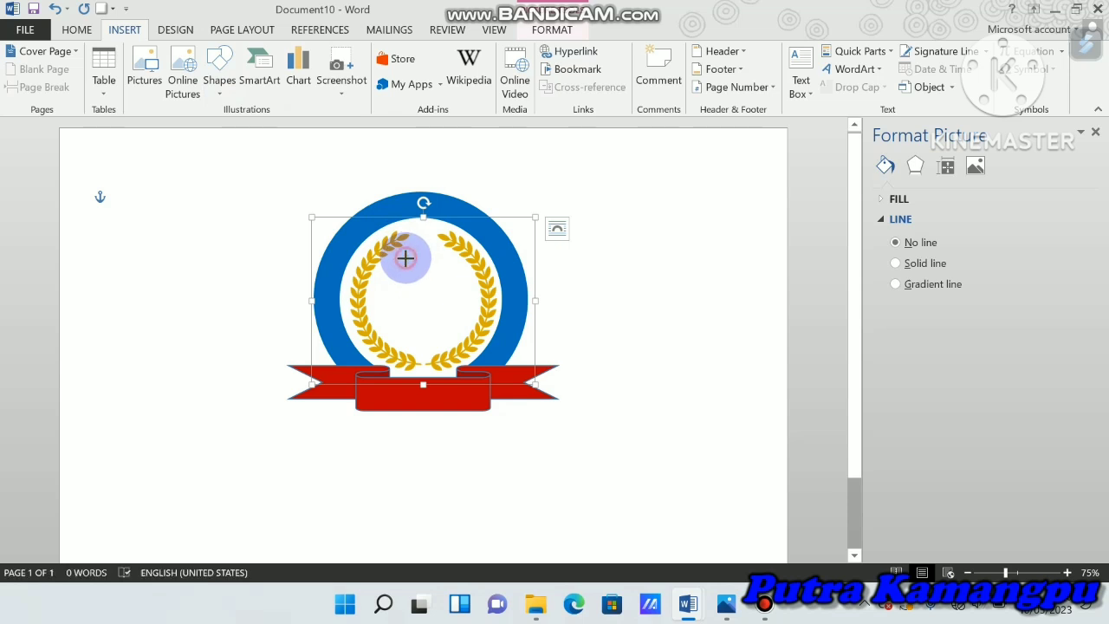
mouse_move(417, 275)
left_mouse_down()
mouse_move(474, 352)
mouse_move(490, 342)
left_mouse_up()
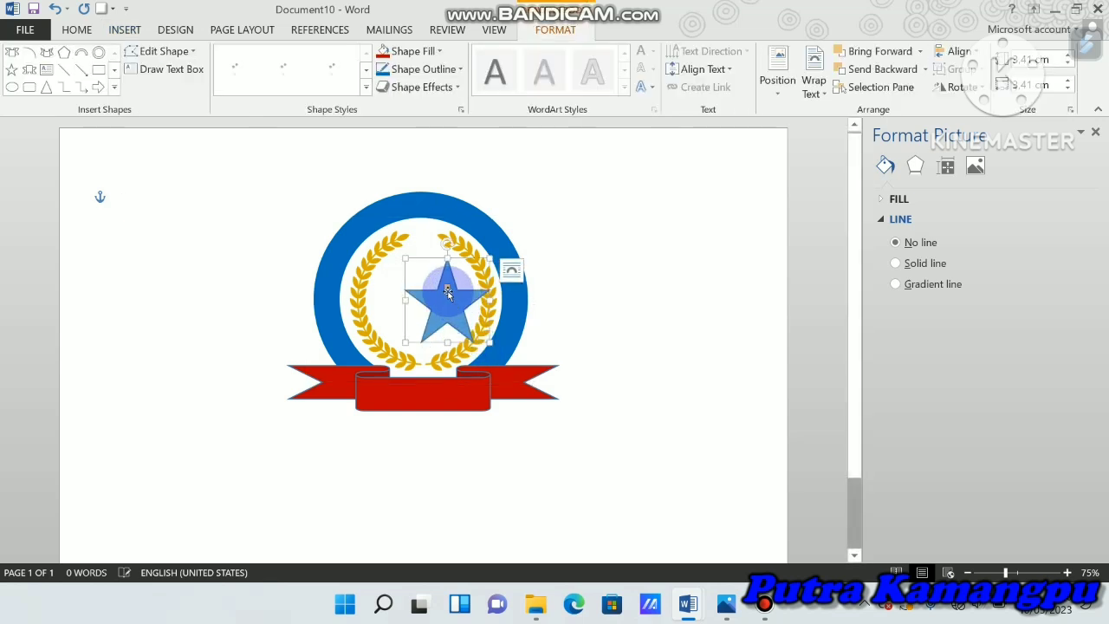
left_click_drag(447, 294, 416, 287)
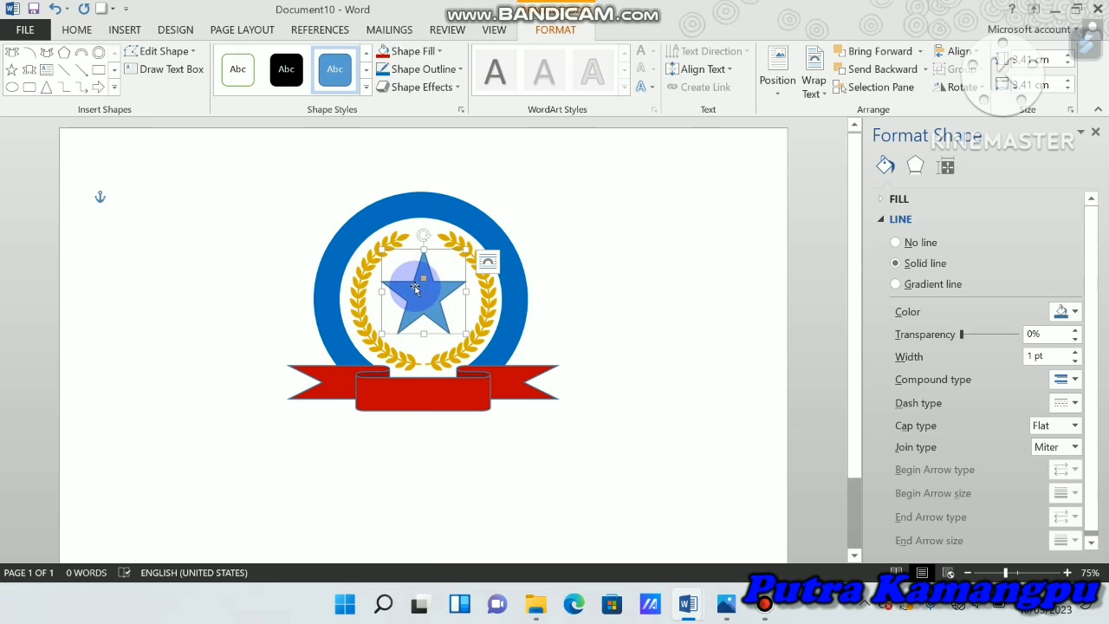
Apply the second 3-D bevel preset from Shape Effects to the star
left_click(591, 343)
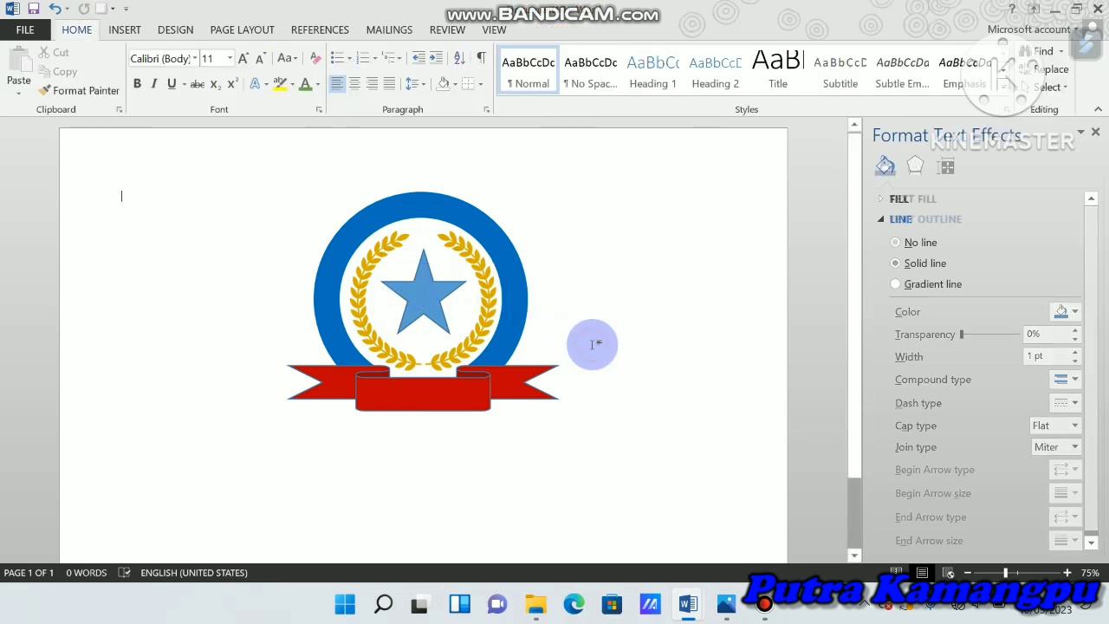
left_click(420, 294)
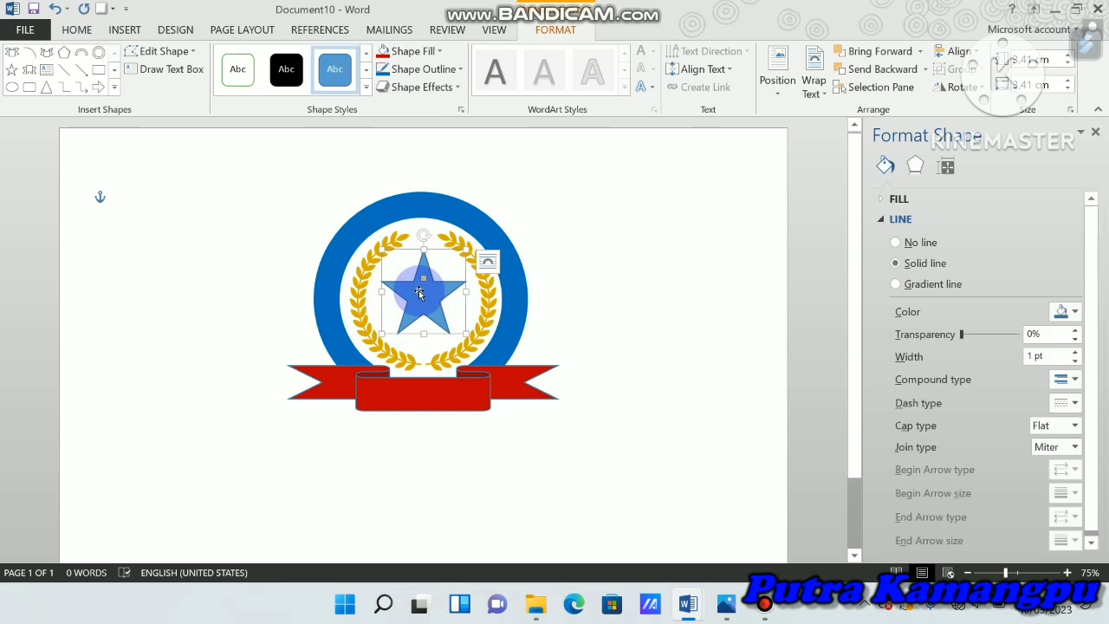
left_click(458, 85)
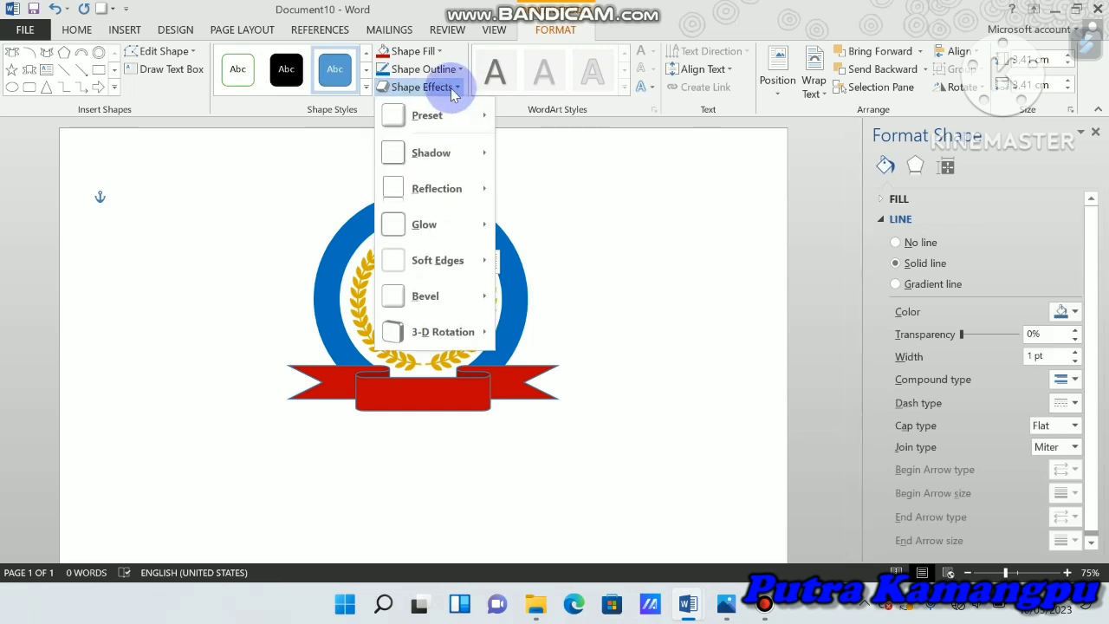
mouse_move(428, 115)
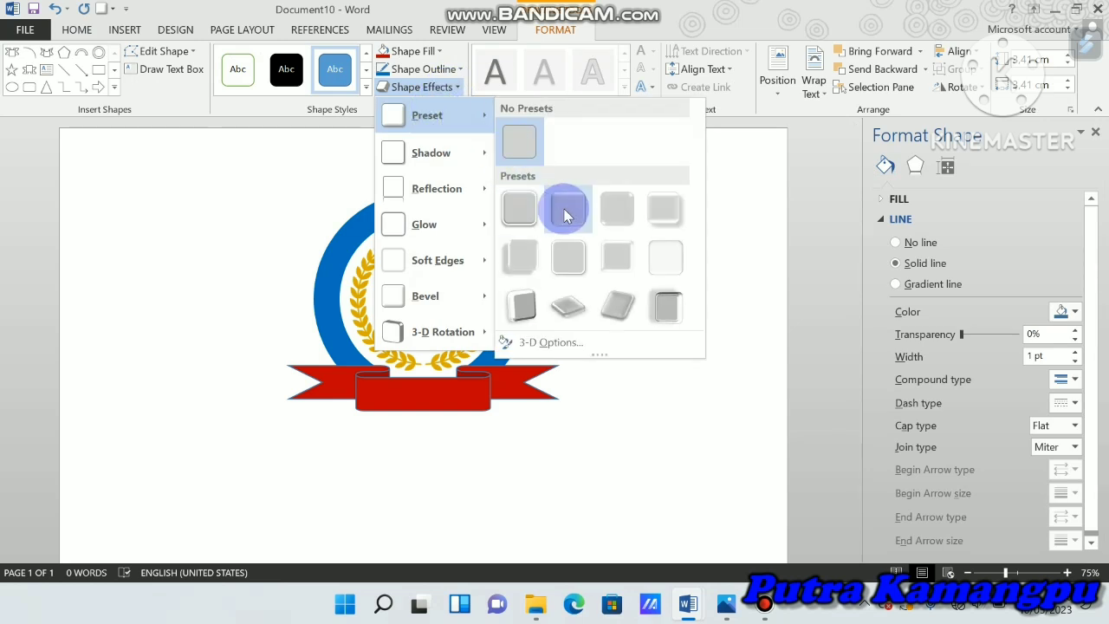
left_click(568, 208)
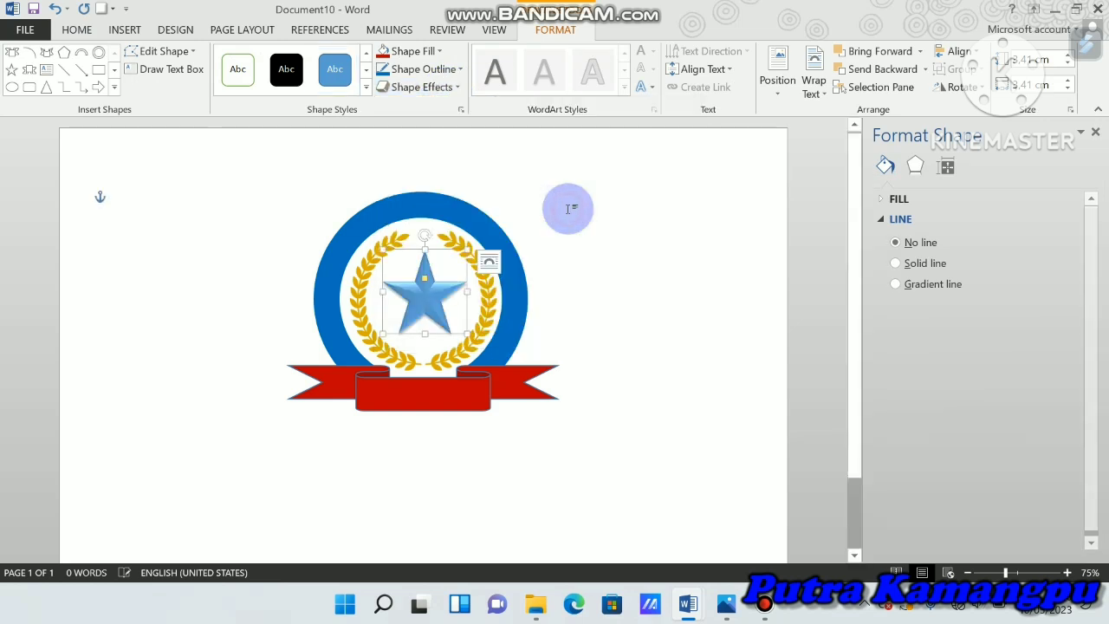
left_click(621, 230)
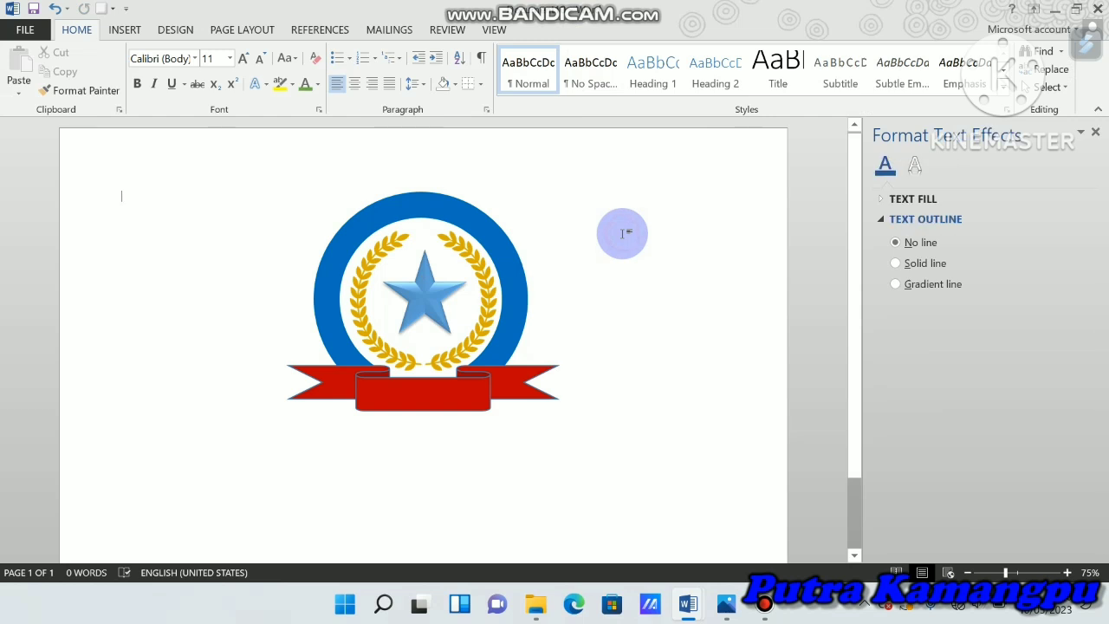
Select the whole emblem group and review its shape effects without changing anything
left_click(484, 227)
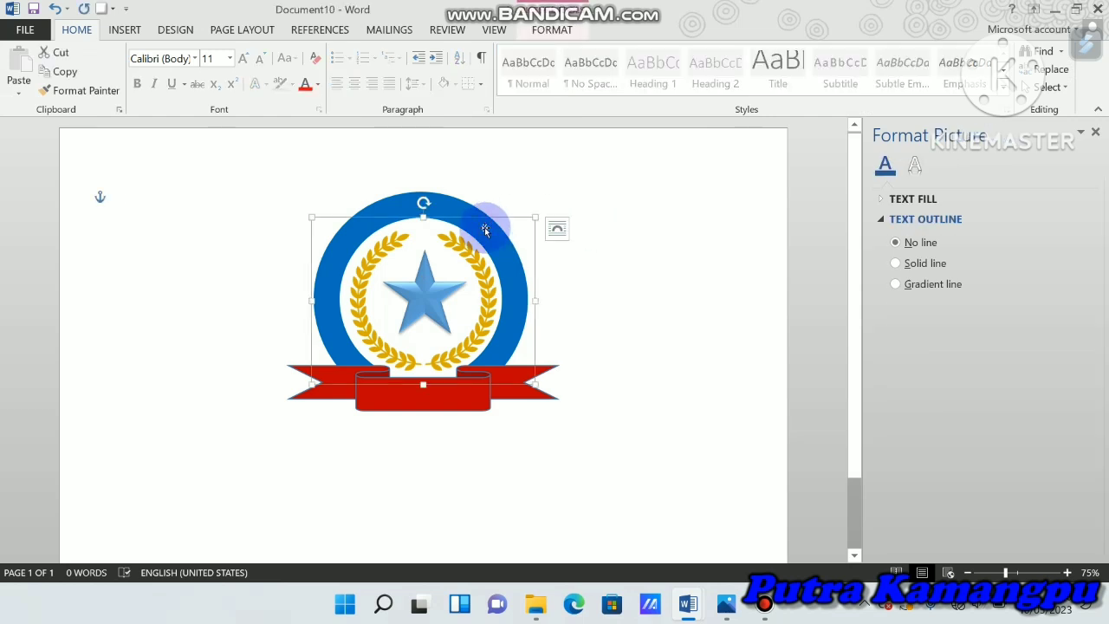
left_click(439, 199)
left_click(439, 199)
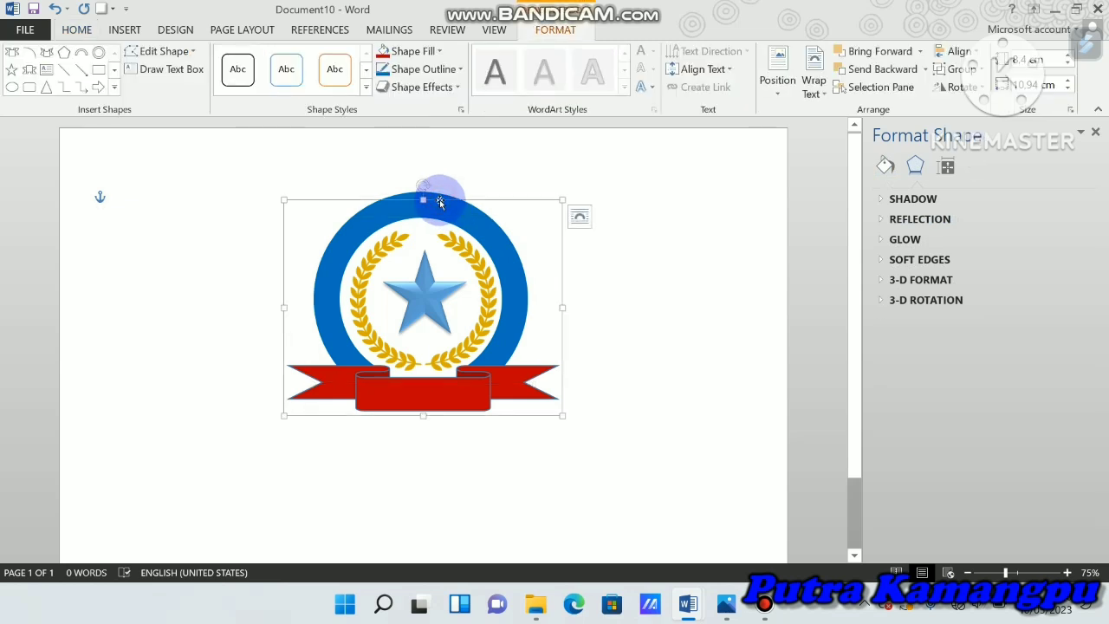
left_click(460, 88)
mouse_move(428, 115)
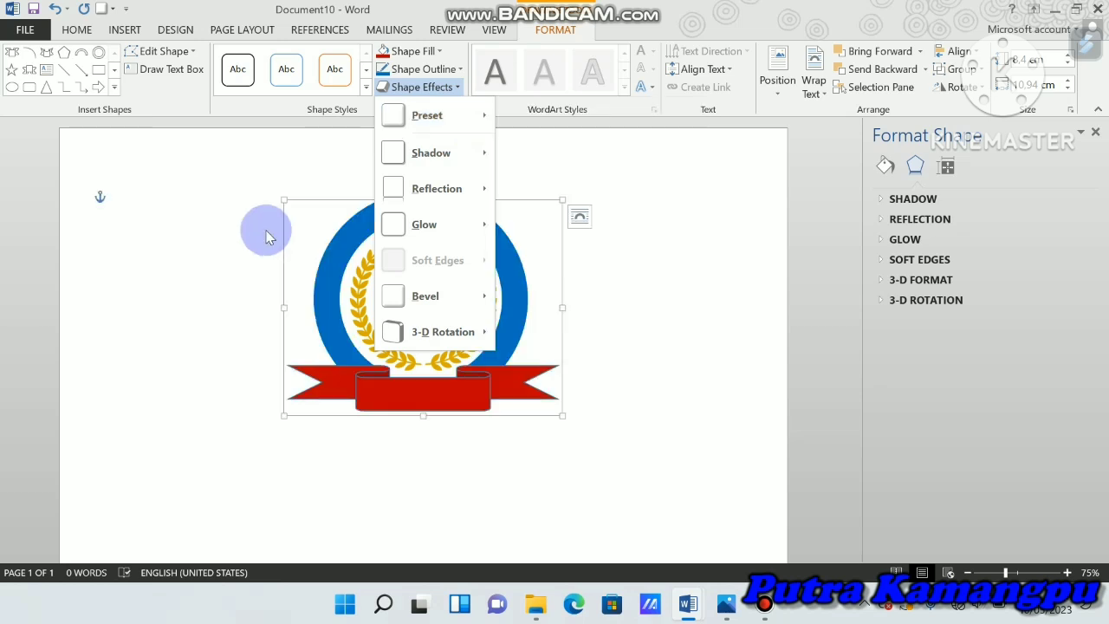
left_click(144, 276)
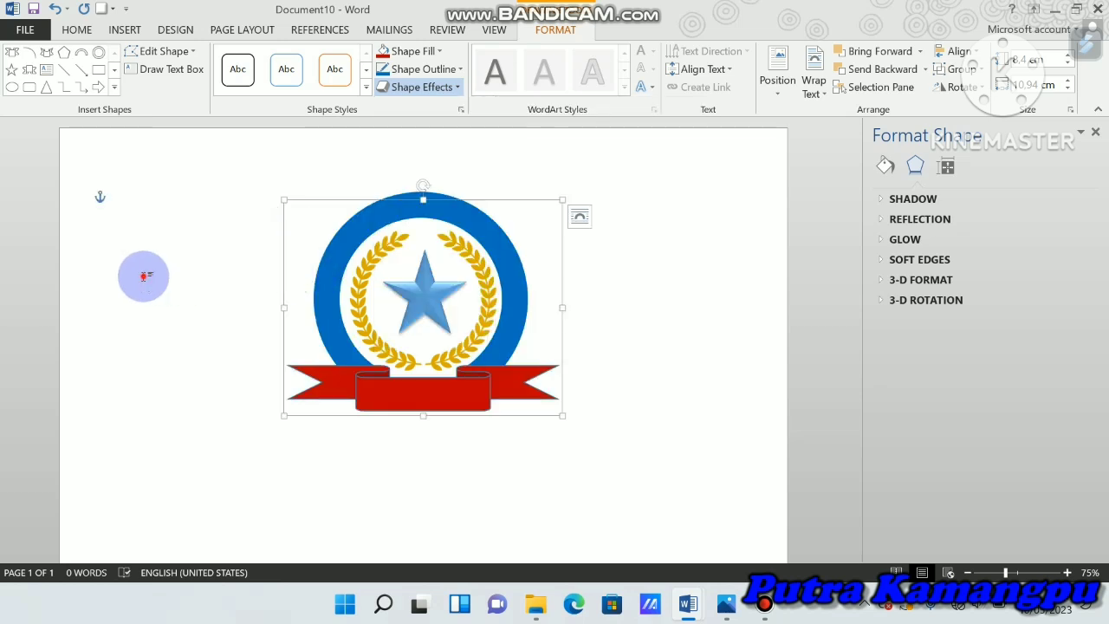
left_click(645, 184)
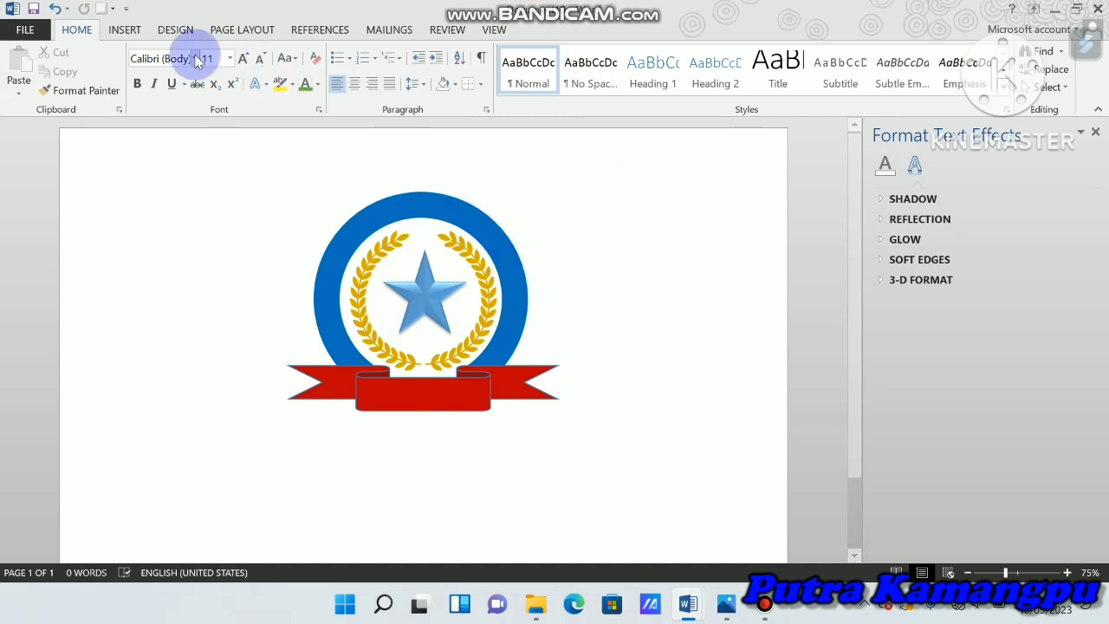
Insert a plain black WordArt text box
left_click(125, 29)
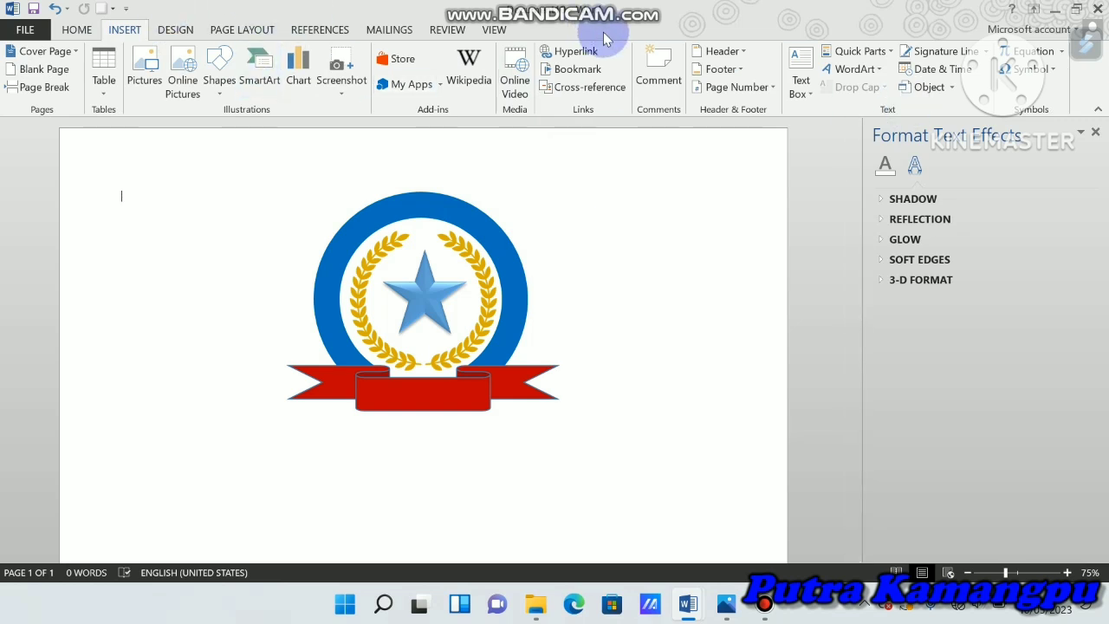
left_click(879, 69)
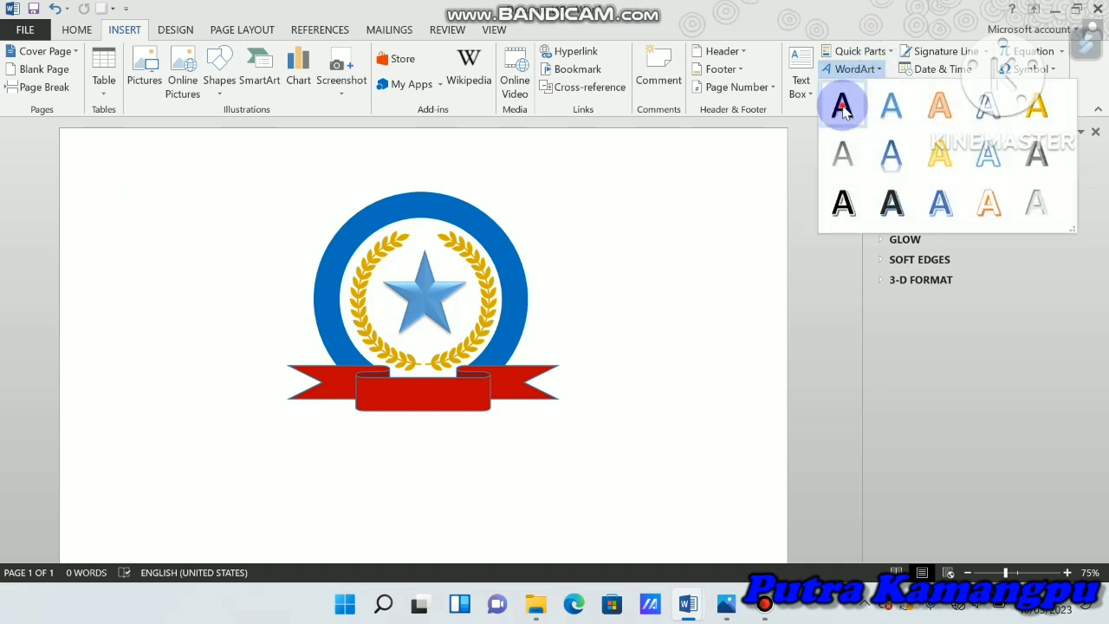
left_click(842, 105)
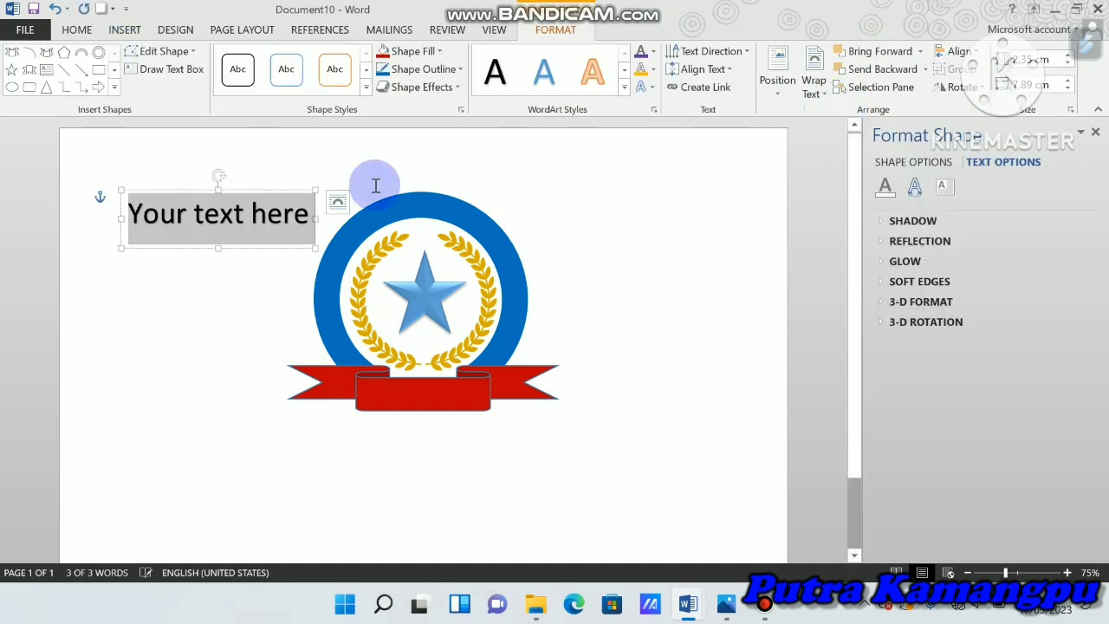
Set the WordArt font to Arial Black and type the channel title
left_click(77, 30)
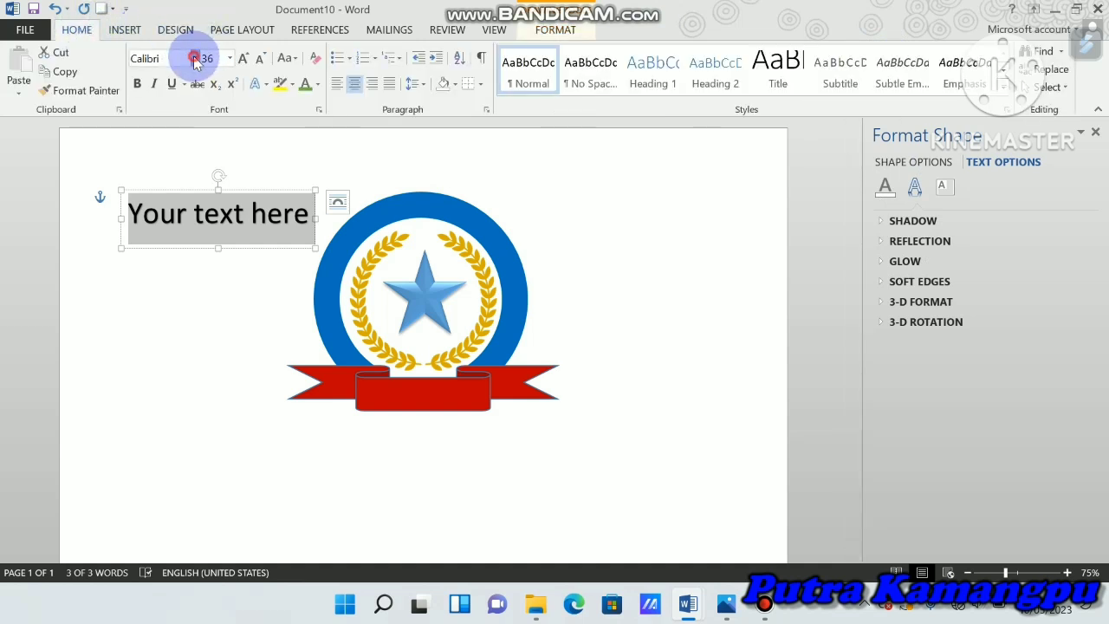
left_click(194, 59)
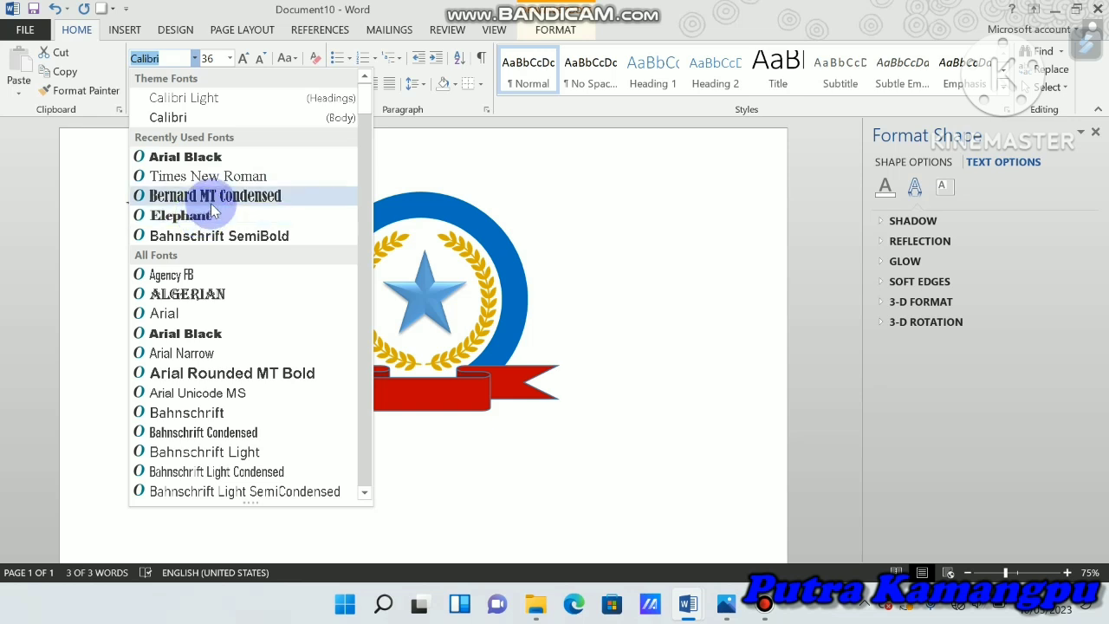
left_click(201, 156)
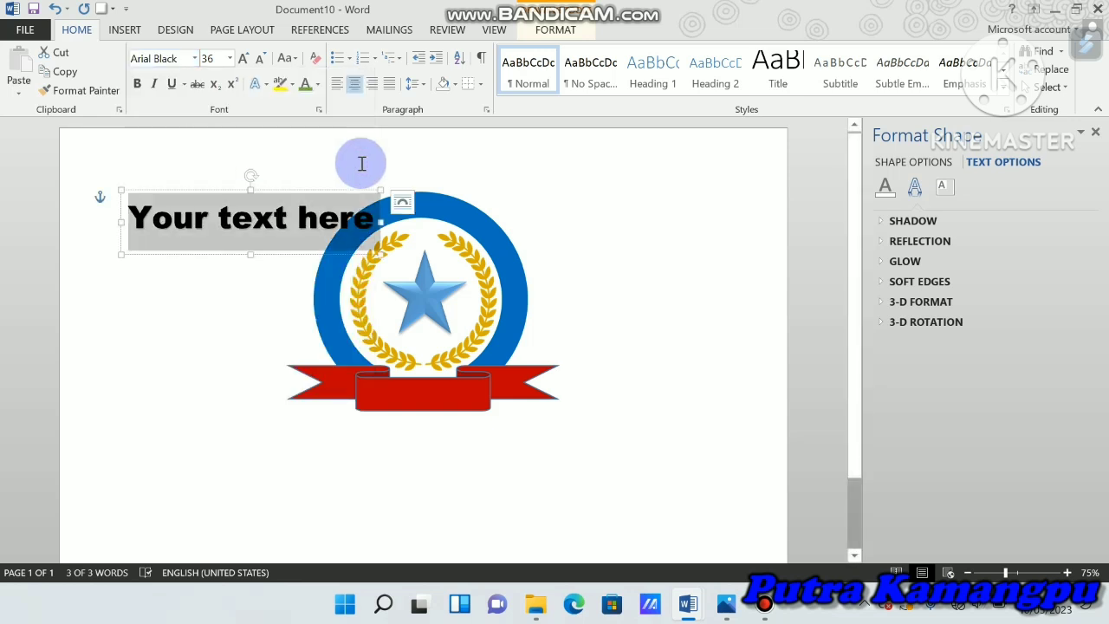
type("P")
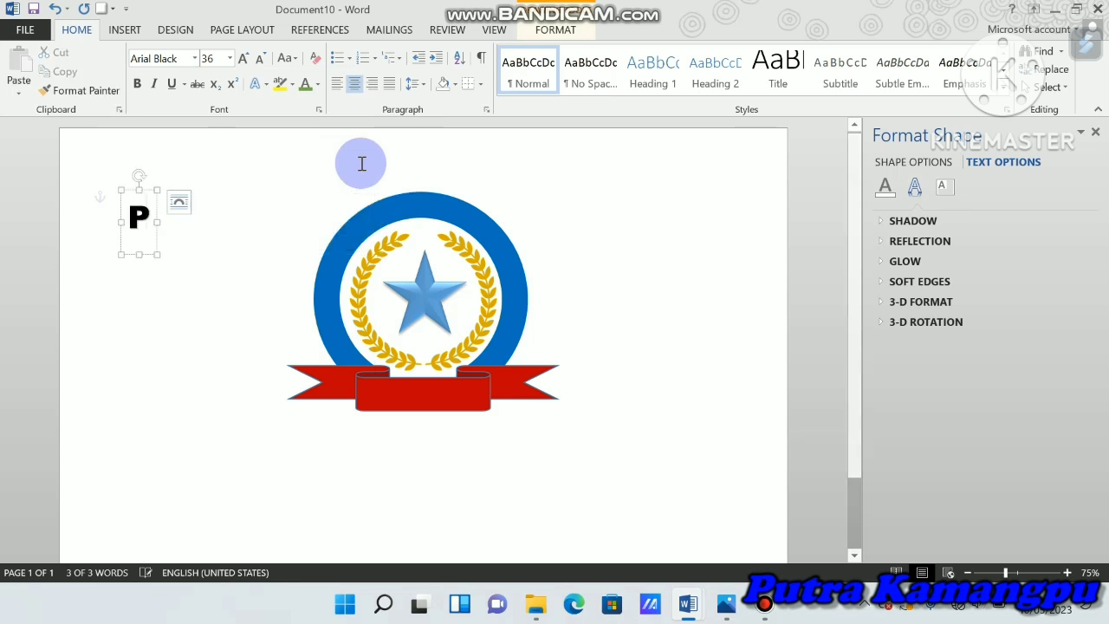
type("UTRA KAMA")
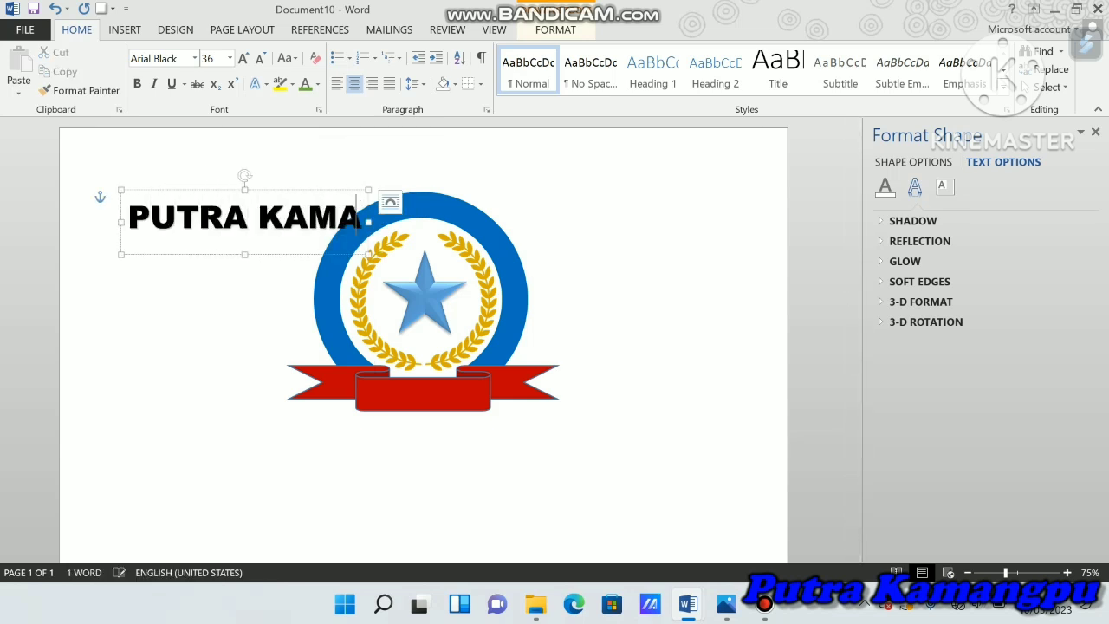
type("NGPU")
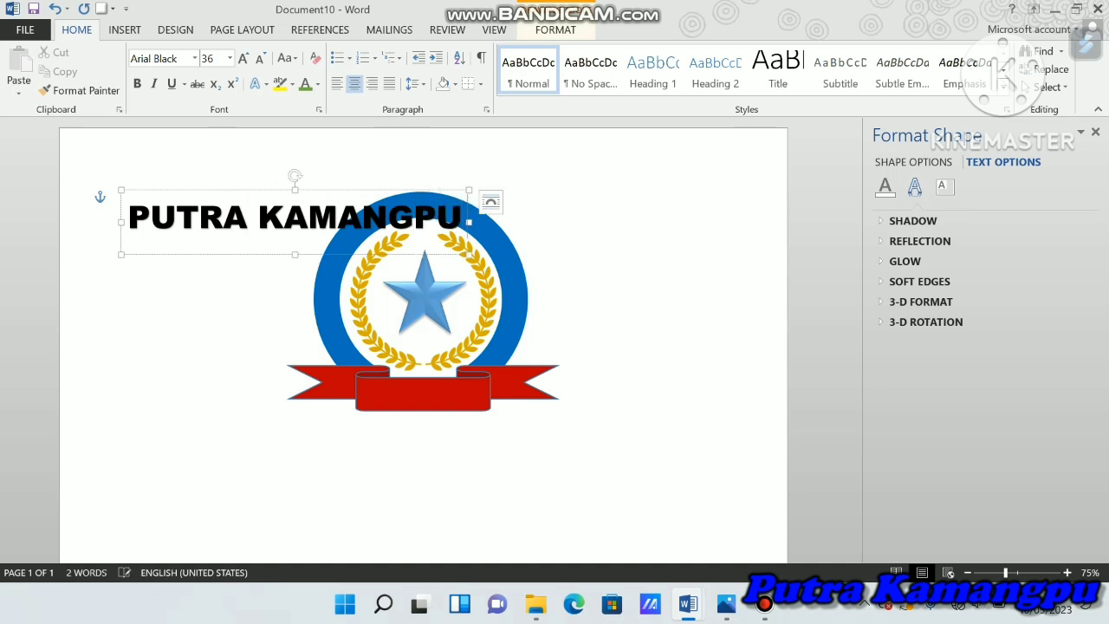
type(" CHANNEL")
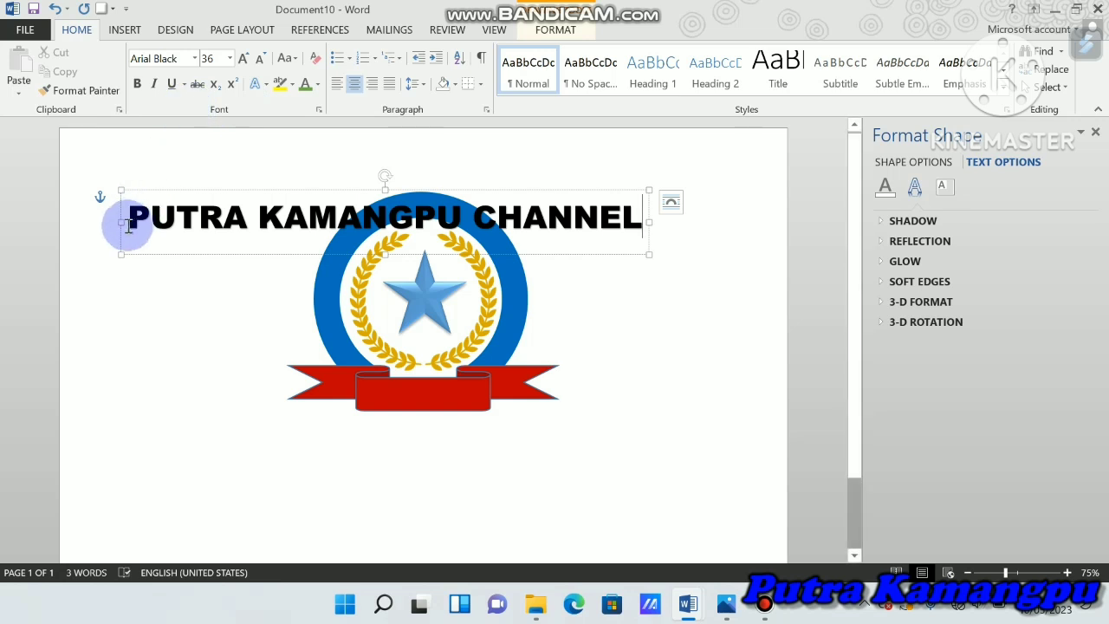
left_click_drag(126, 219, 629, 179)
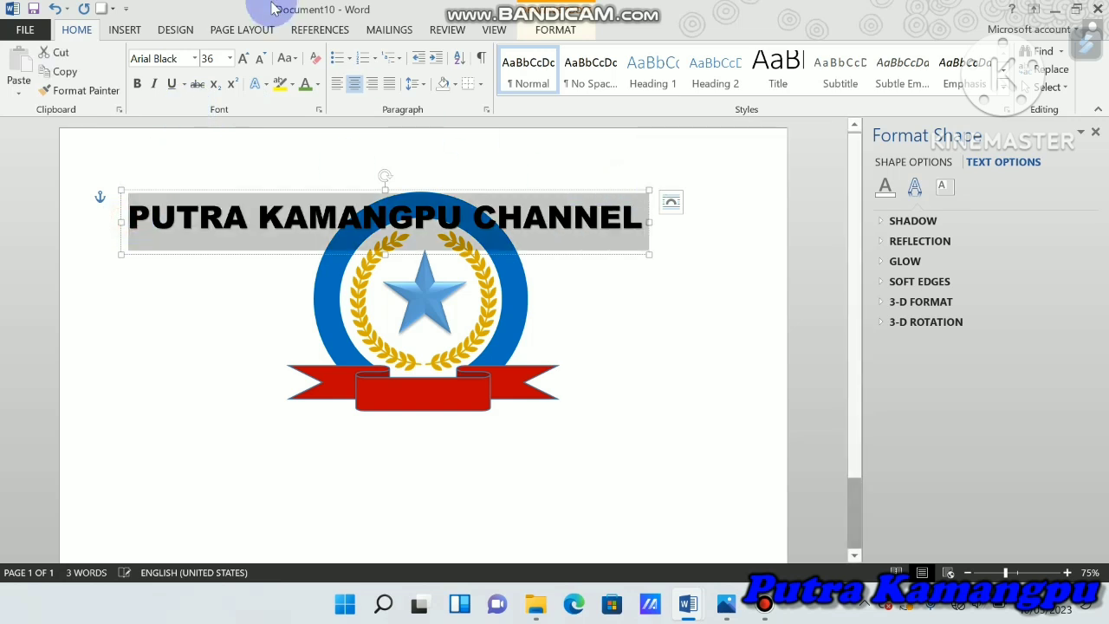
Make the title 28 pt, transform it to Arch Up, and reshape the box taller and narrower
left_click(230, 59)
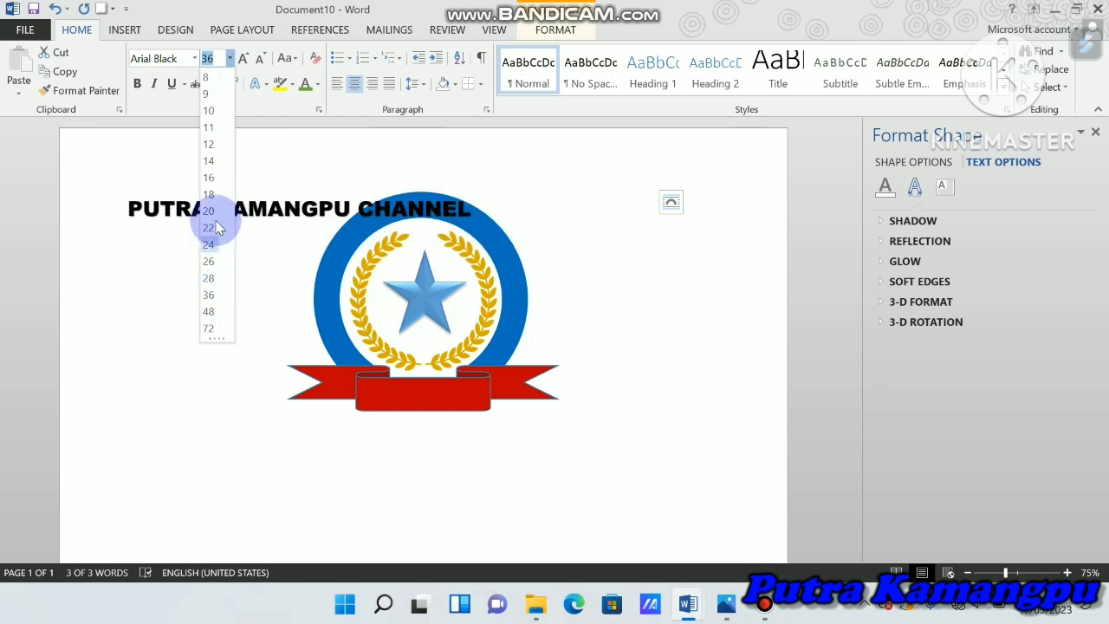
left_click(210, 278)
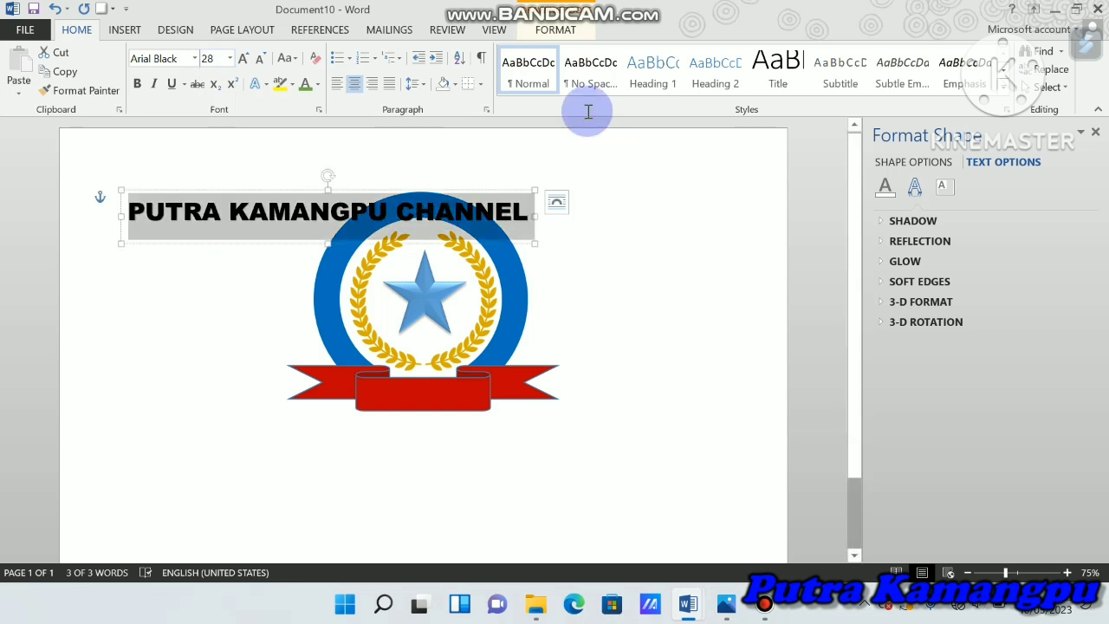
left_click(552, 33)
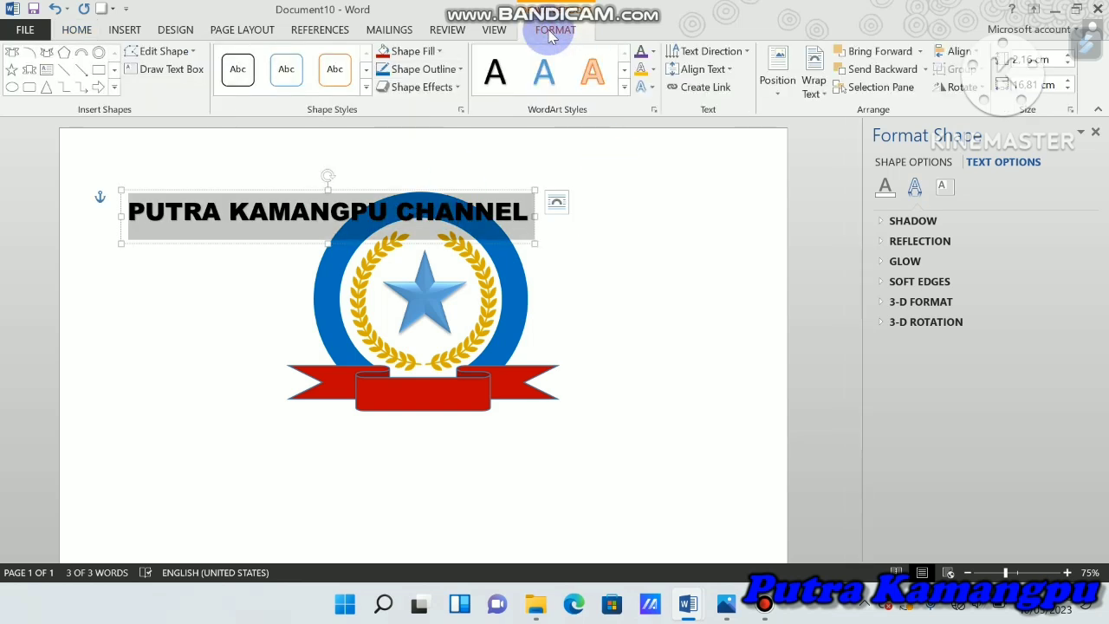
left_click(651, 88)
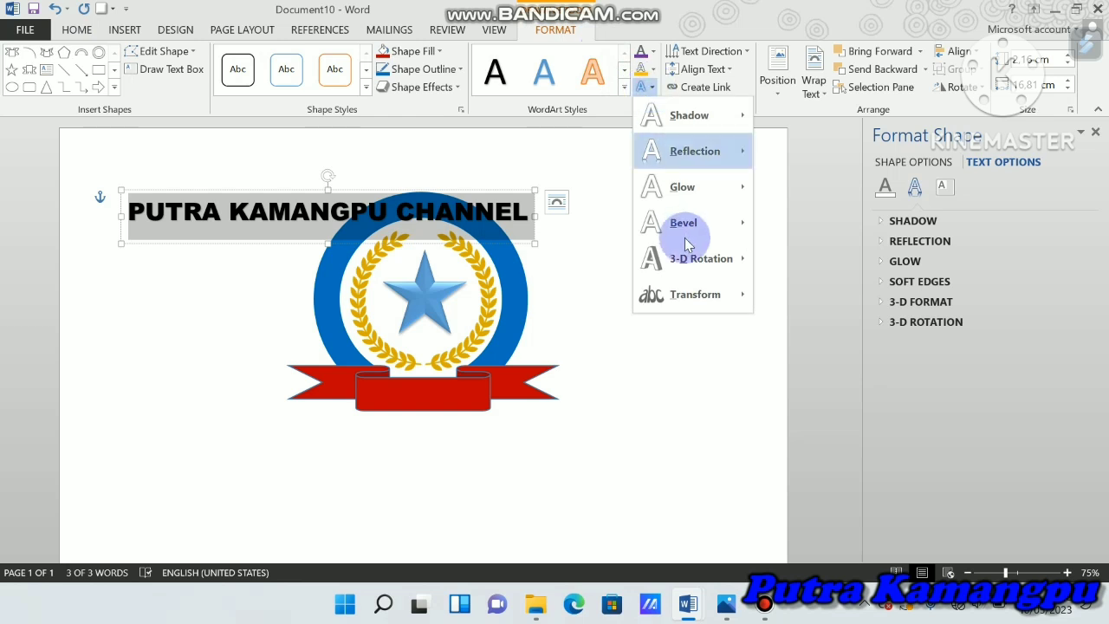
mouse_move(694, 294)
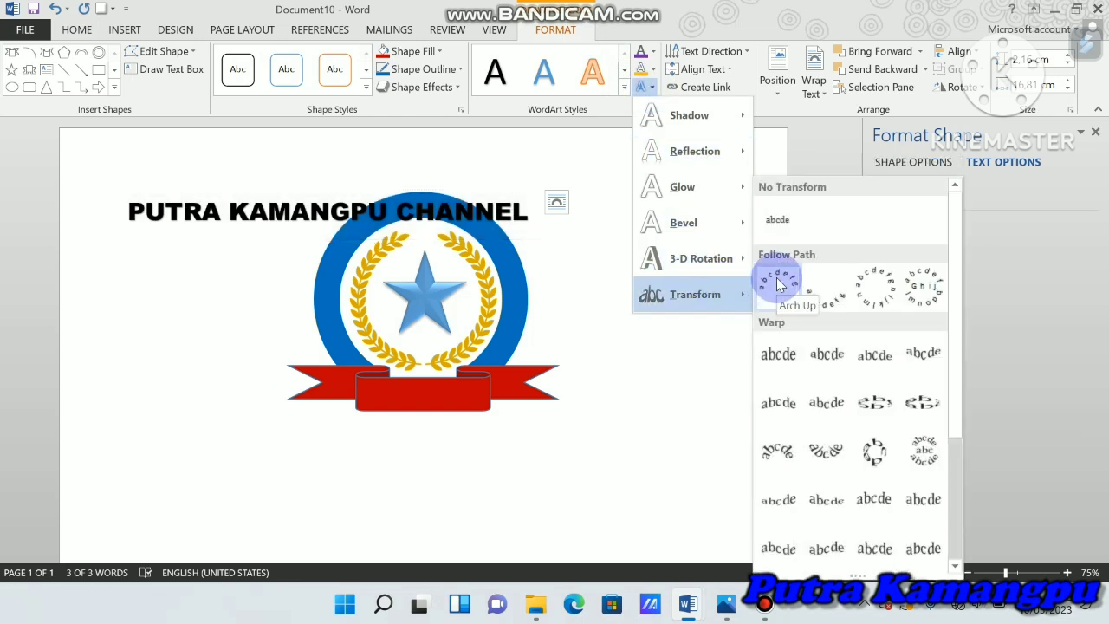
left_click(778, 282)
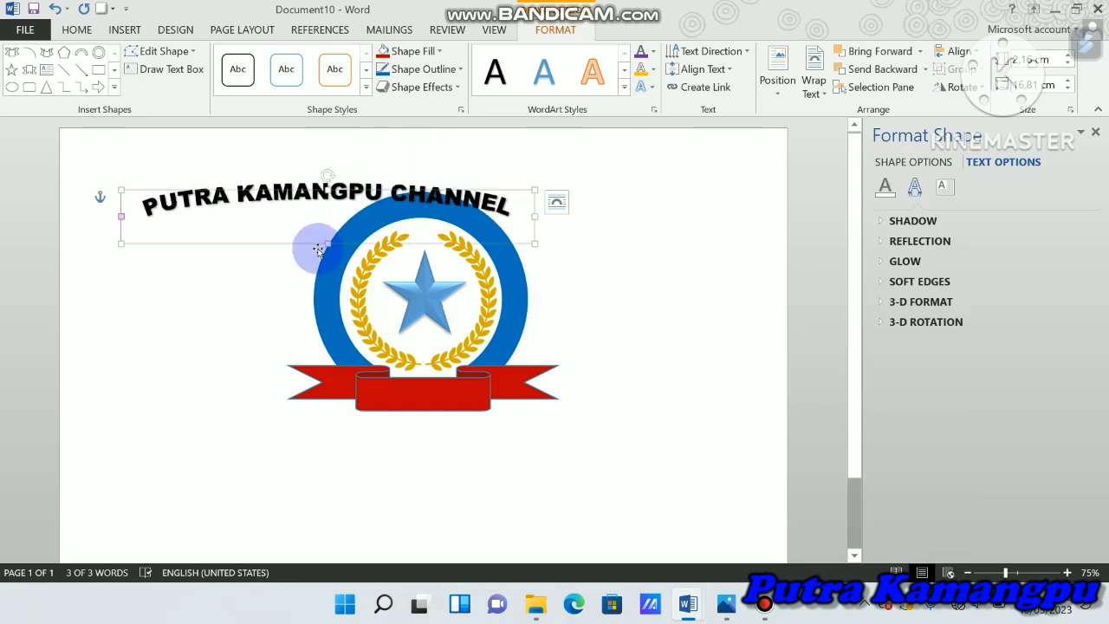
left_click_drag(329, 243, 327, 472)
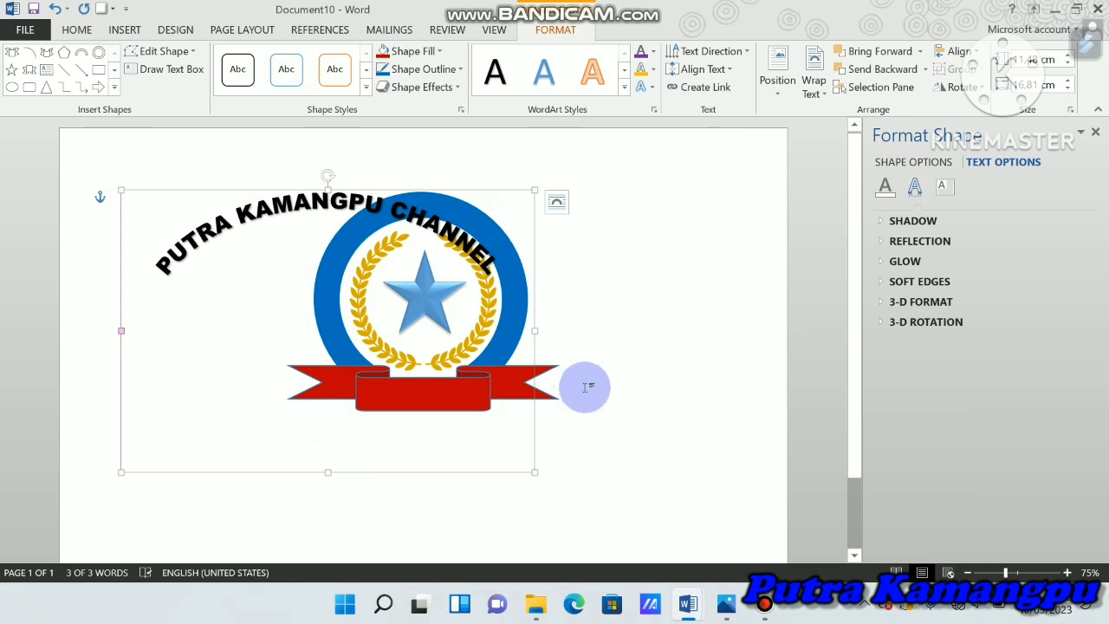
left_click_drag(535, 331, 377, 318)
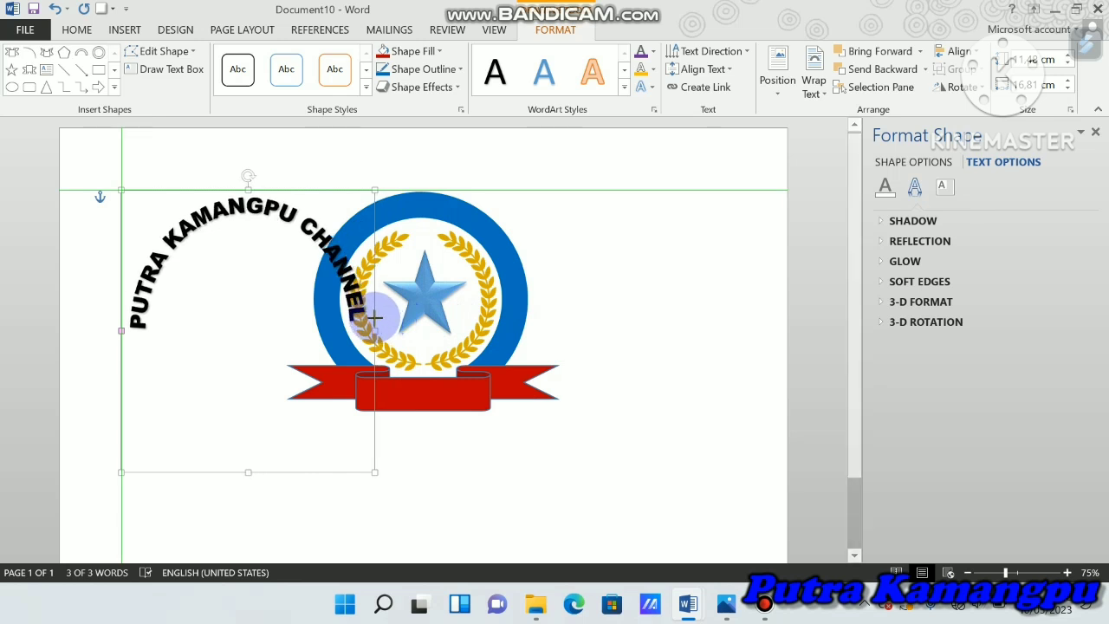
Reshape the arched text box and set its wrapping to In Front of Text
left_click_drag(378, 319, 374, 320)
left_click_drag(249, 472, 244, 408)
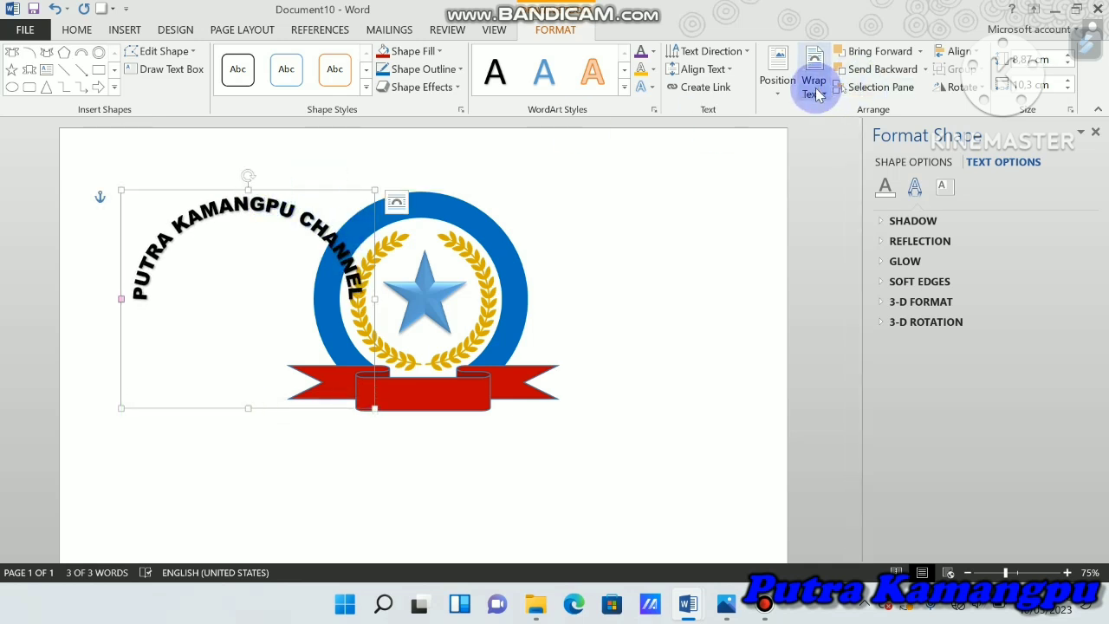
left_click(814, 86)
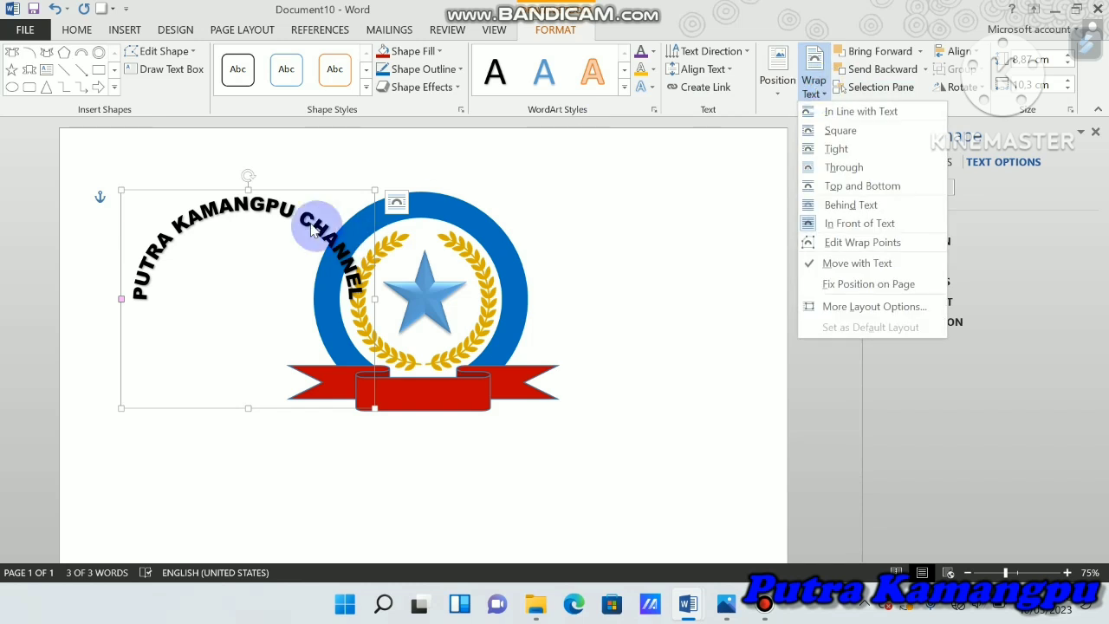
left_click(281, 186)
Move the arched title over the blue ring and resize it to follow the ring's curve
left_click_drag(282, 185, 480, 188)
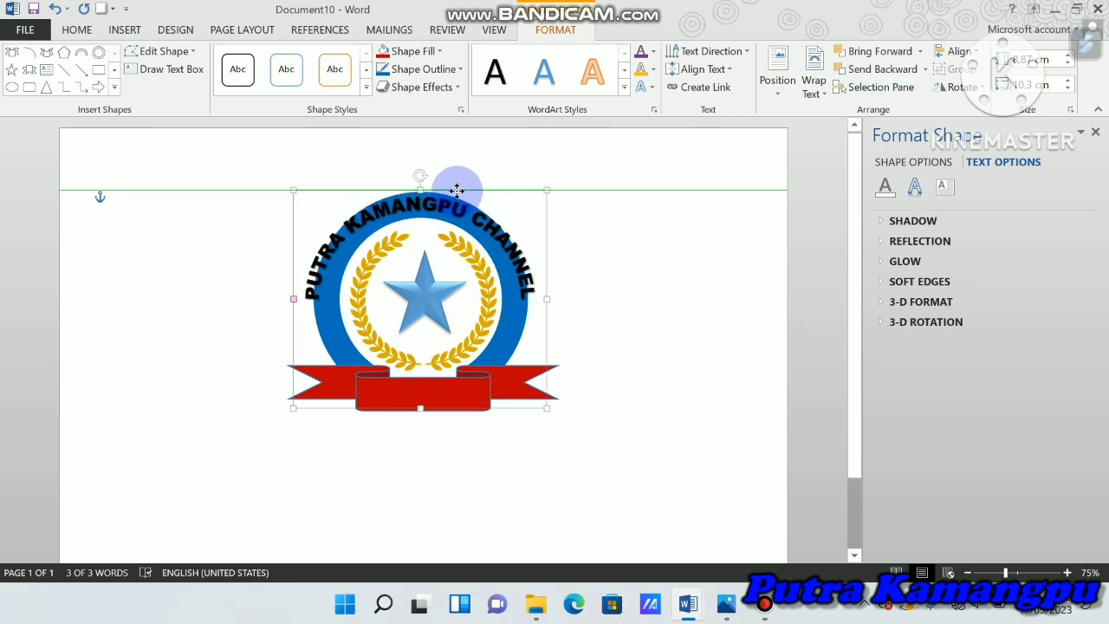
left_click_drag(480, 188, 472, 186)
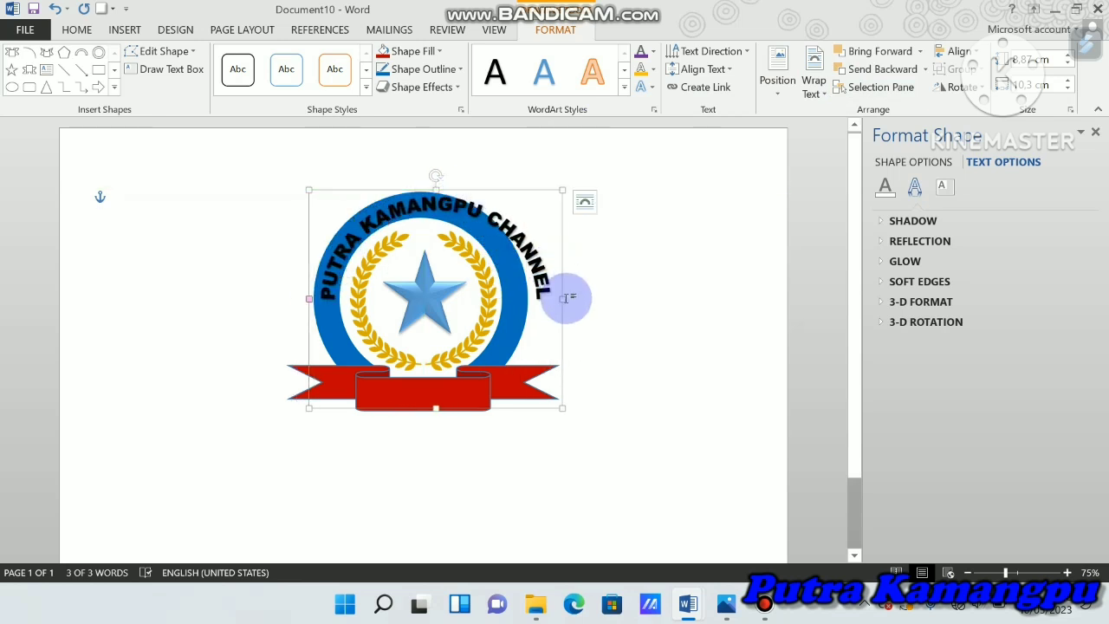
left_click_drag(563, 299, 534, 300)
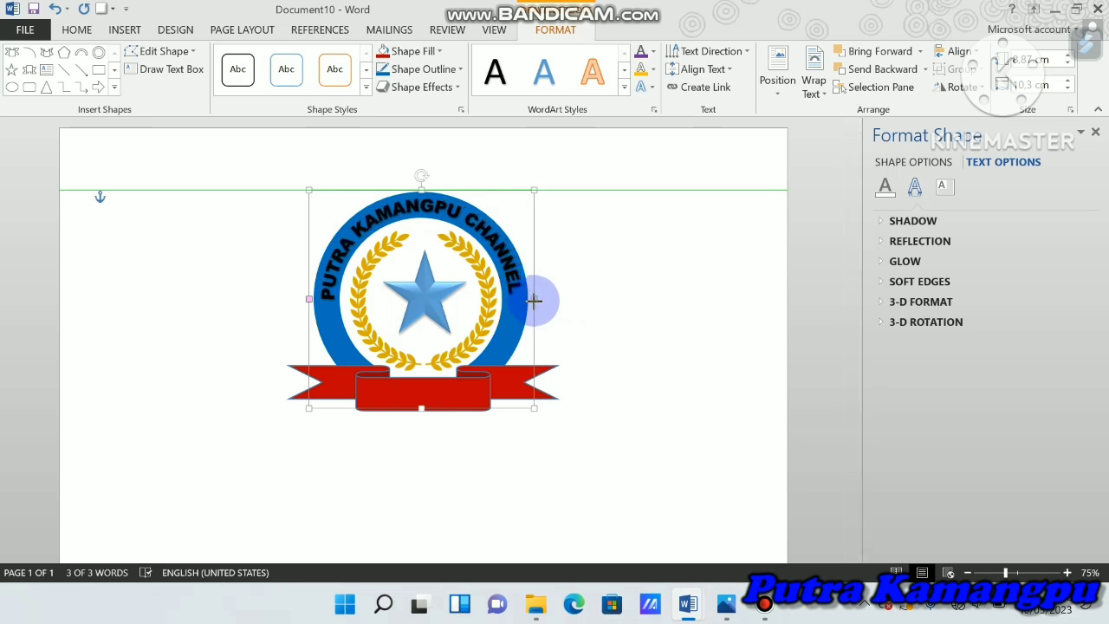
left_click_drag(534, 299, 533, 299)
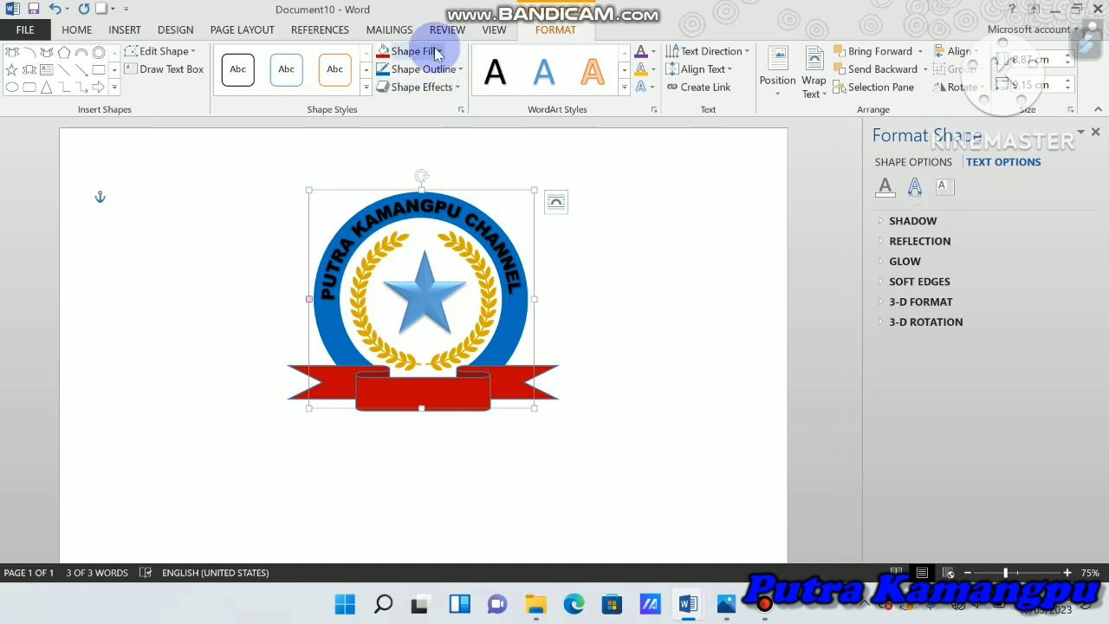
Undo an accidental red fill and move the arched title off the logo to the right
left_click(385, 54)
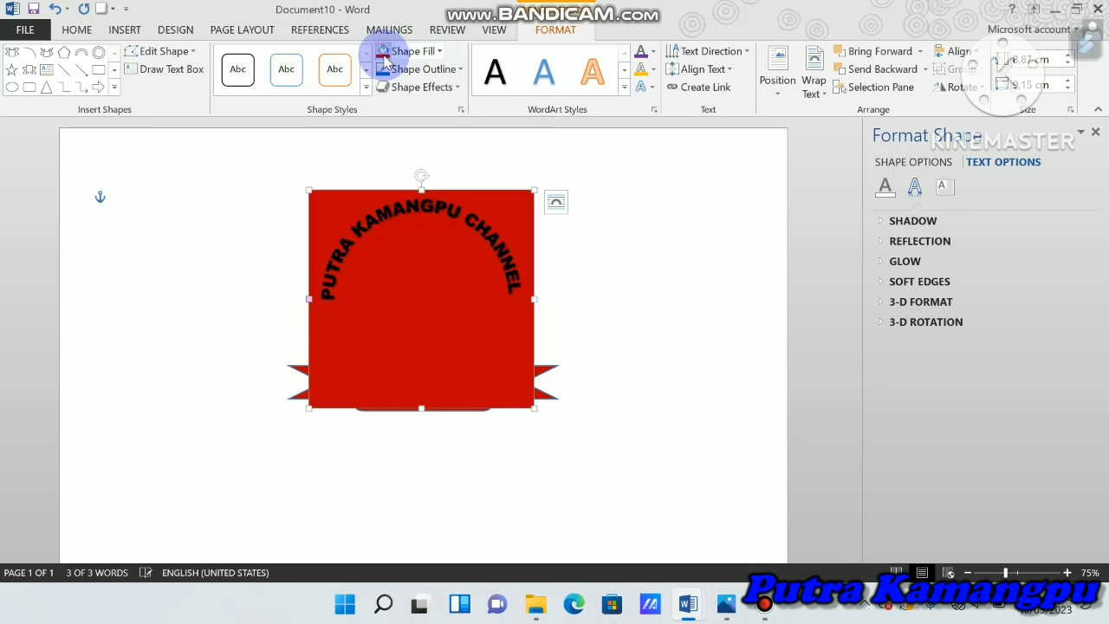
key("ctrl+z")
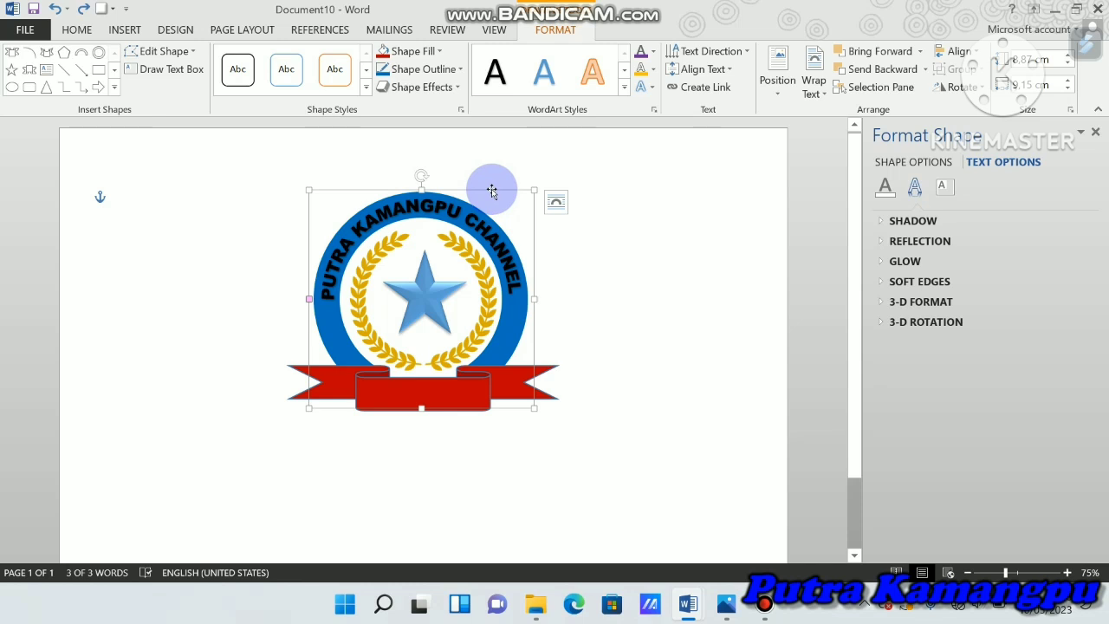
left_click_drag(491, 189, 656, 183)
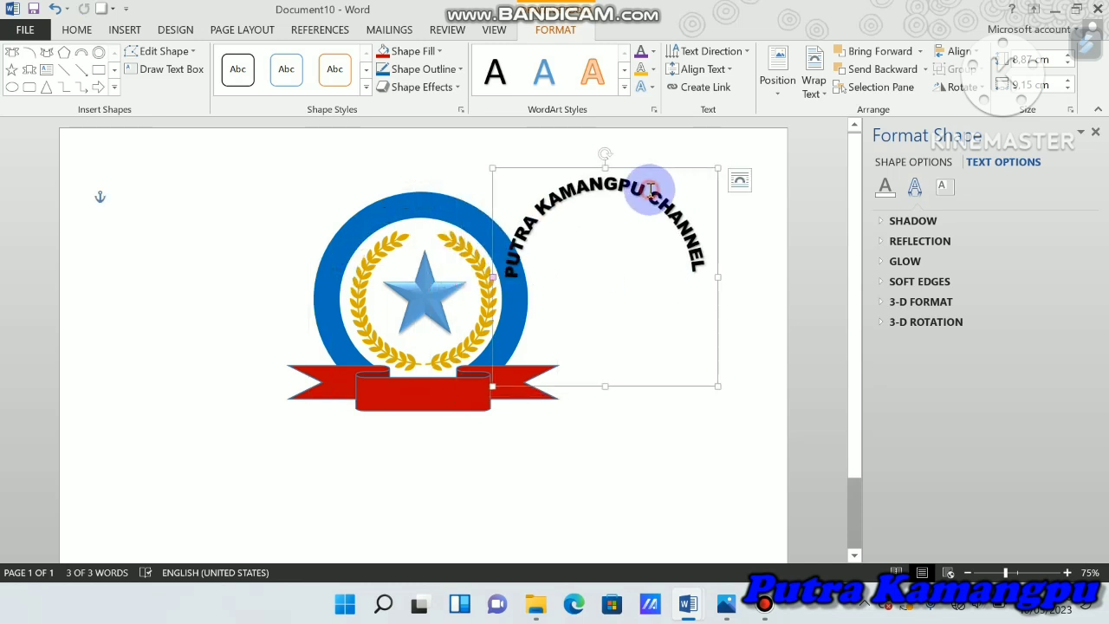
Recolour all the arched title text red
double_click(650, 189)
key("ctrl+a")
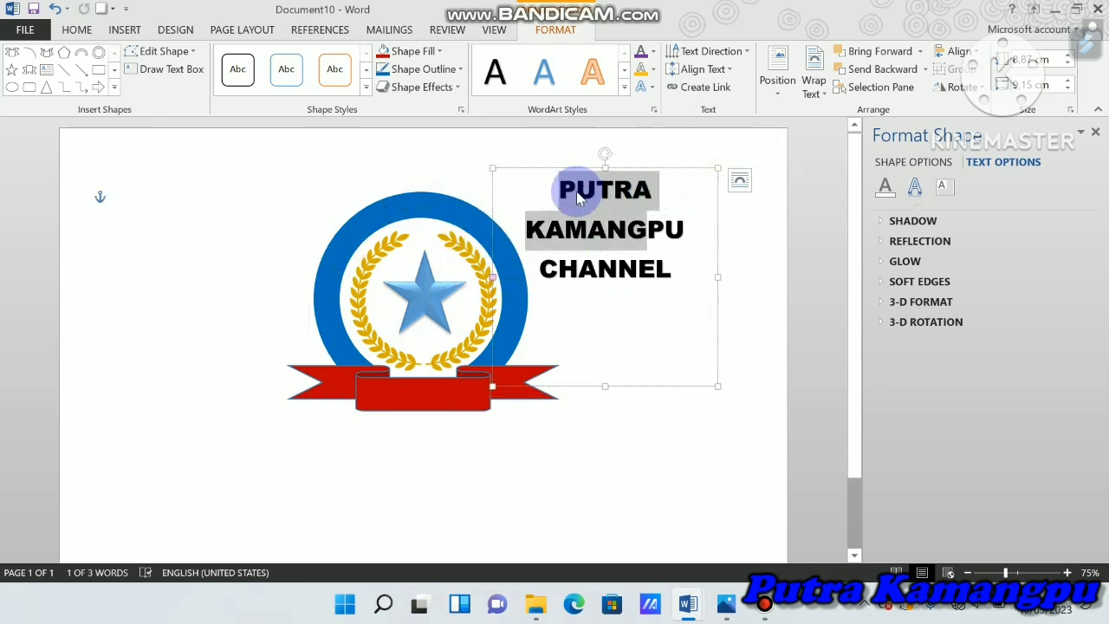
left_click(77, 28)
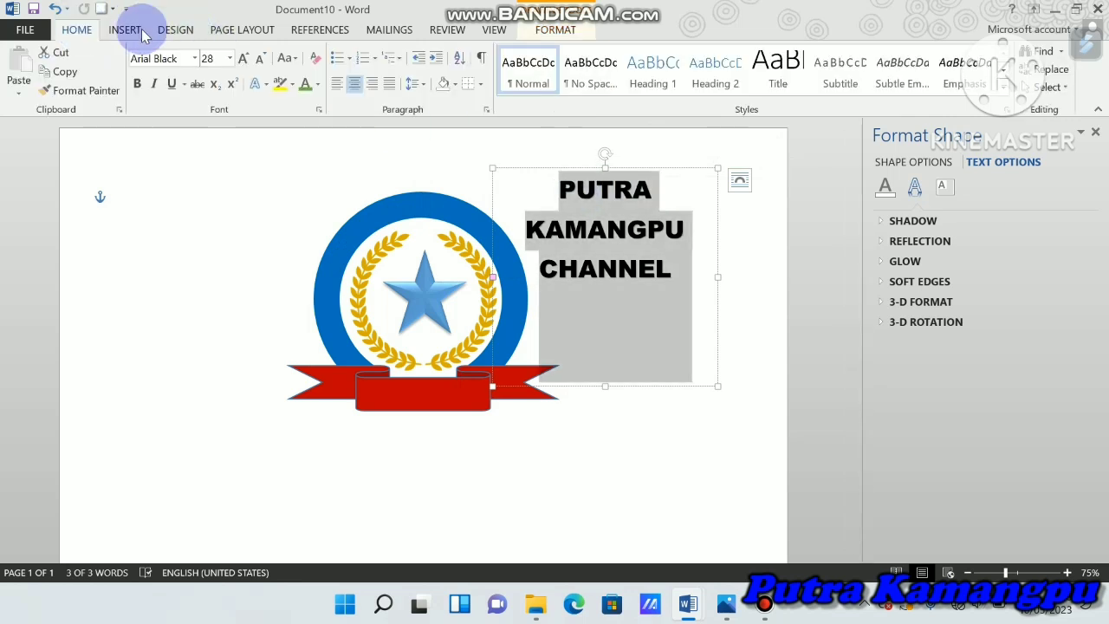
left_click(317, 85)
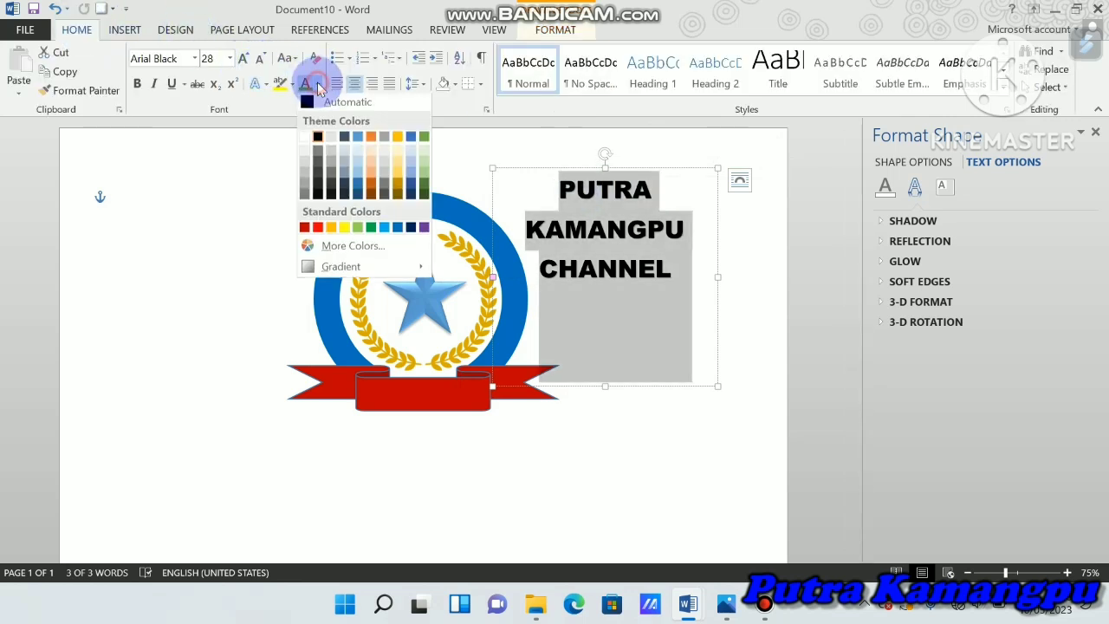
left_click(304, 229)
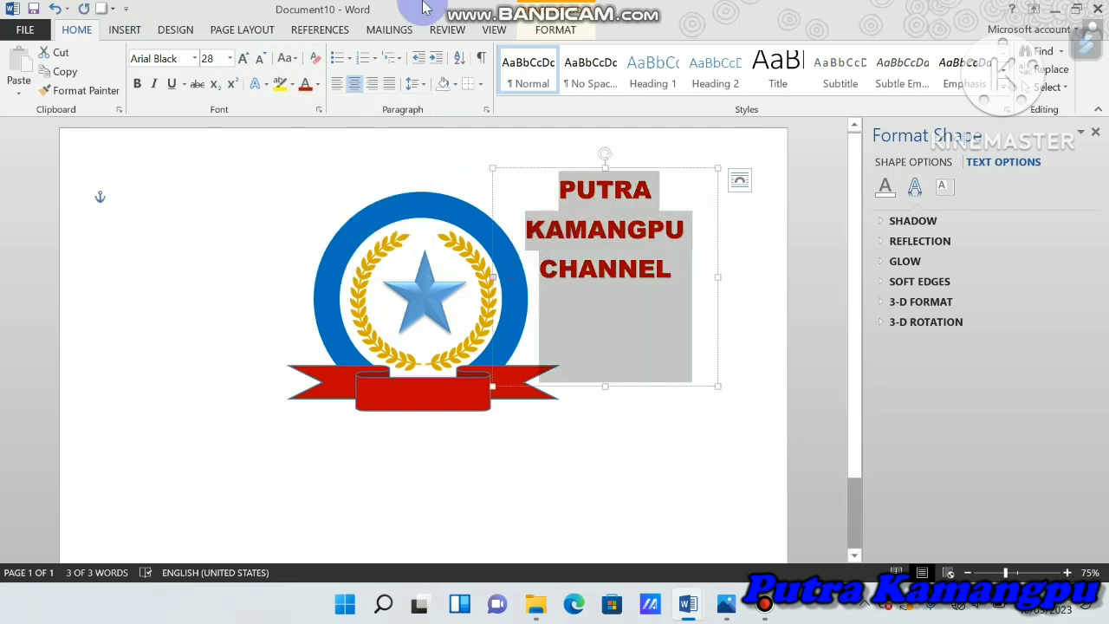
left_click(556, 30)
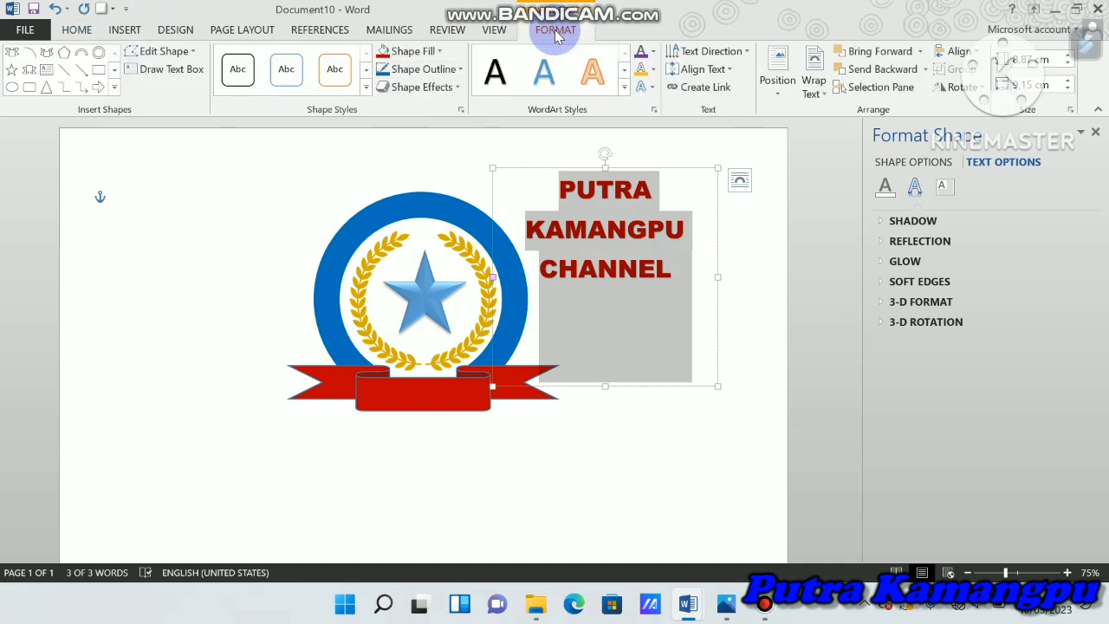
left_click(457, 87)
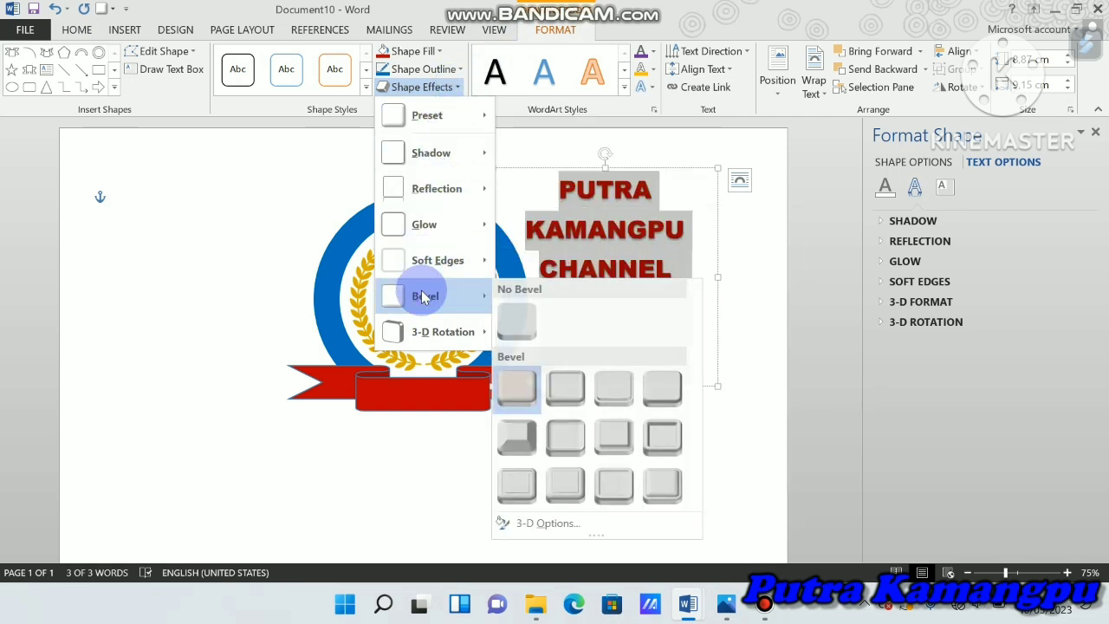
mouse_move(426, 296)
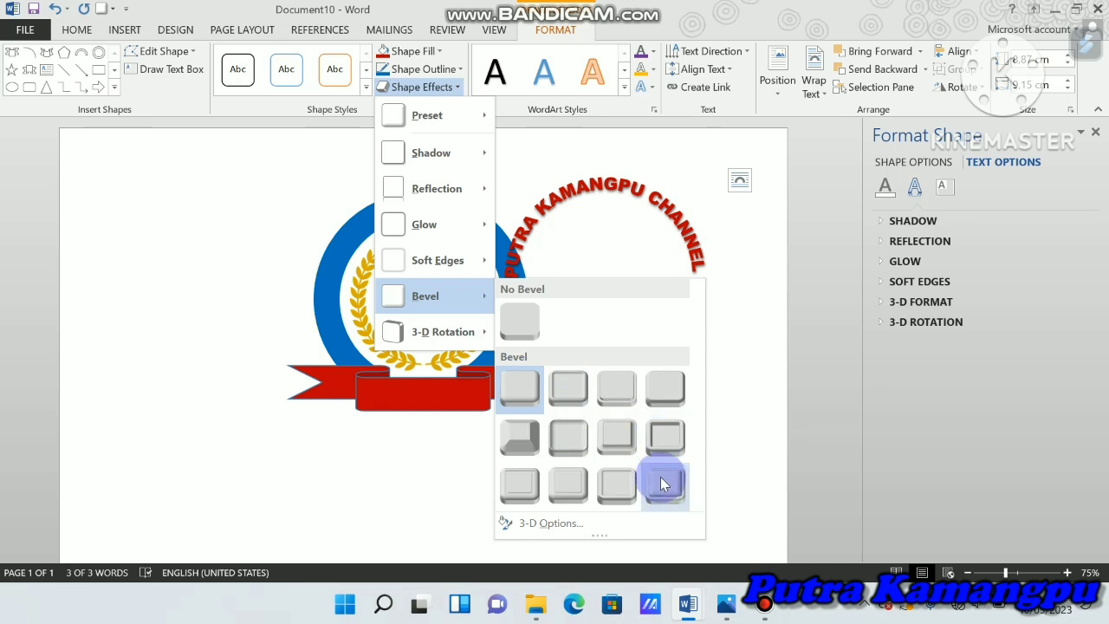
Apply the Angle bevel to the red title and nudge it back into place over the ring
left_click(518, 444)
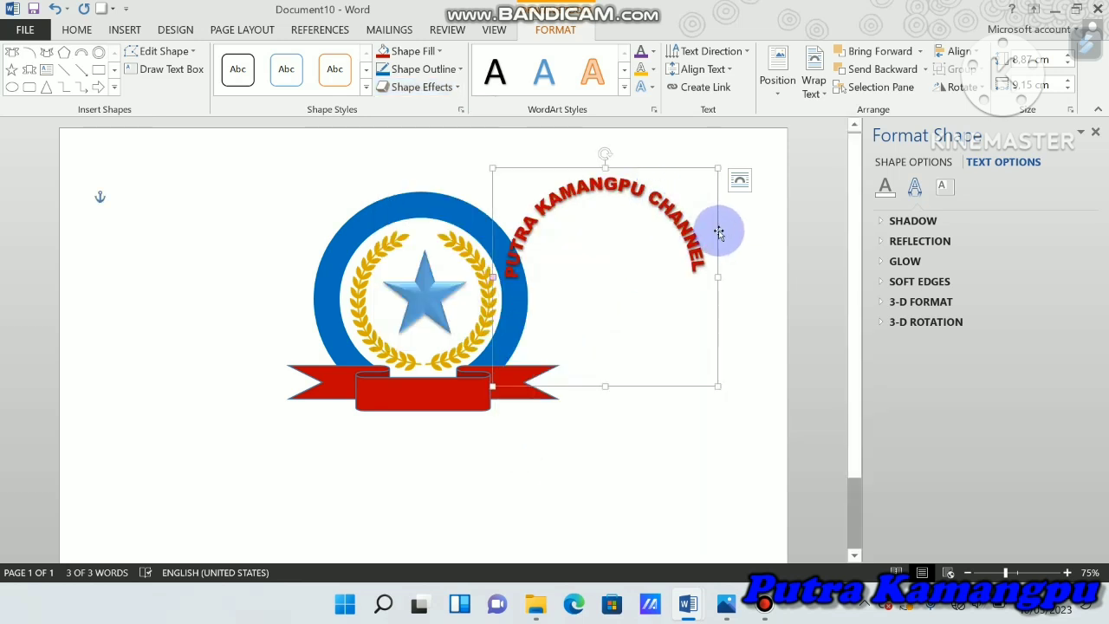
left_click_drag(718, 230, 528, 253)
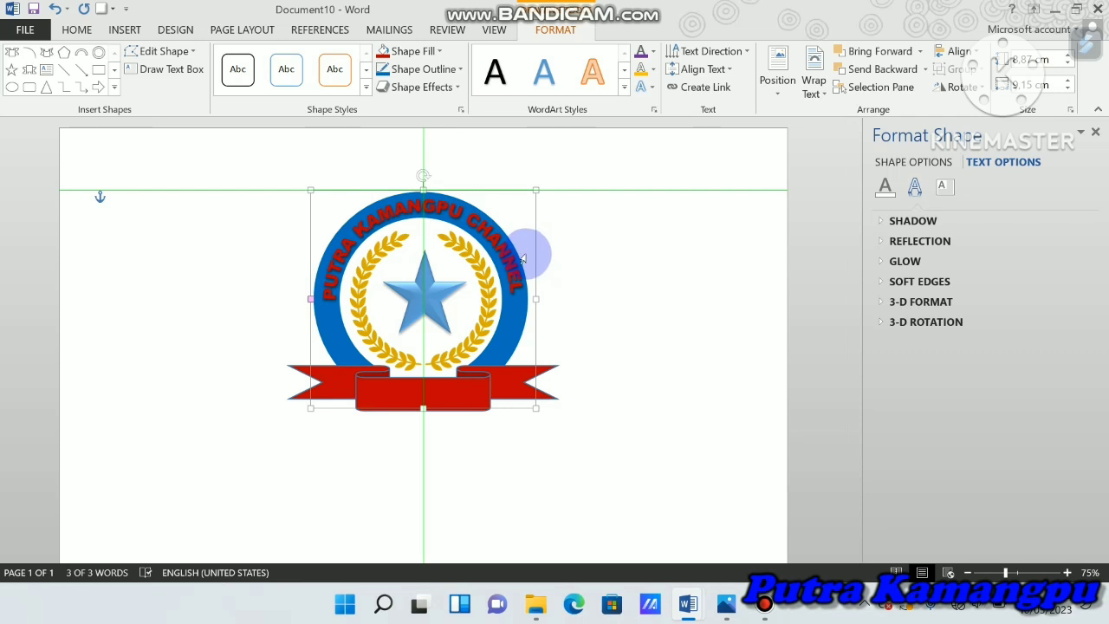
left_click_drag(522, 257, 523, 258)
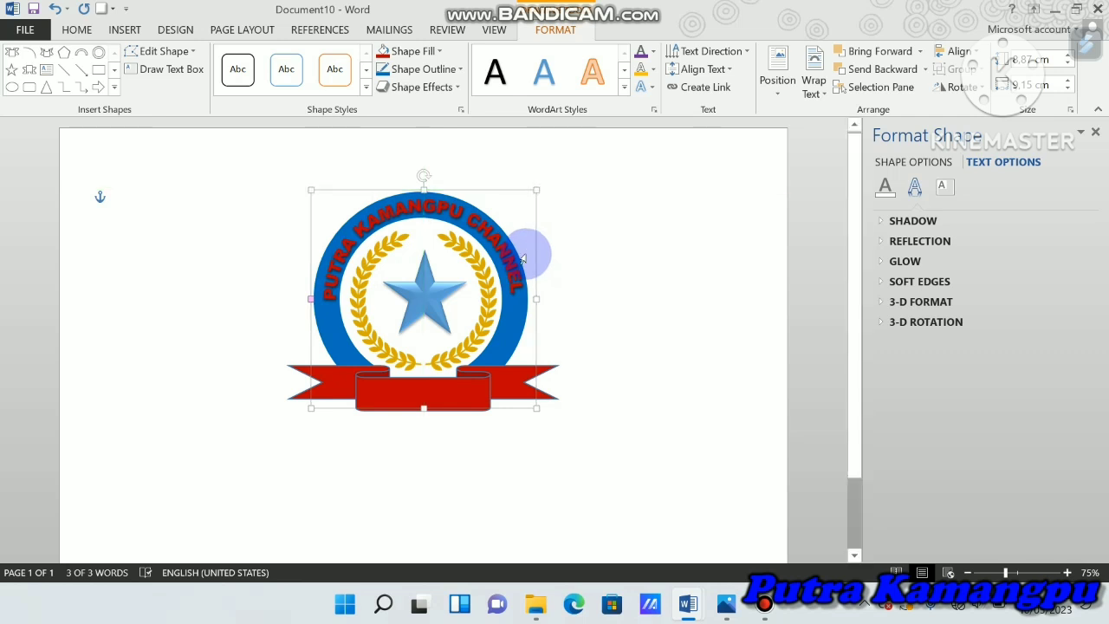
key("Left")
key("Left")
key("Left")
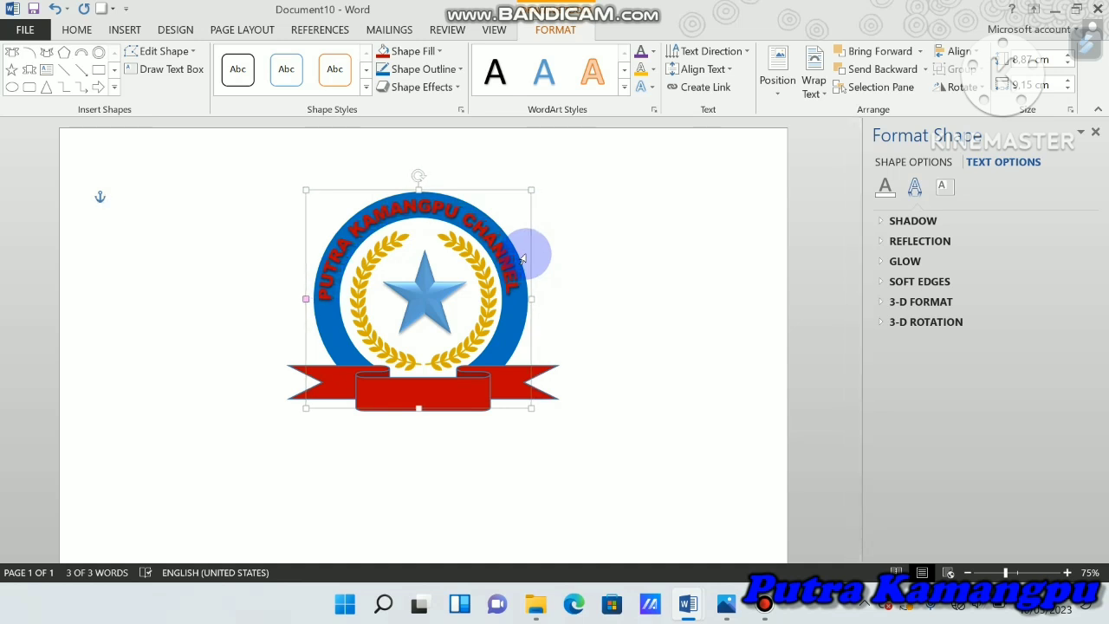
key("Right")
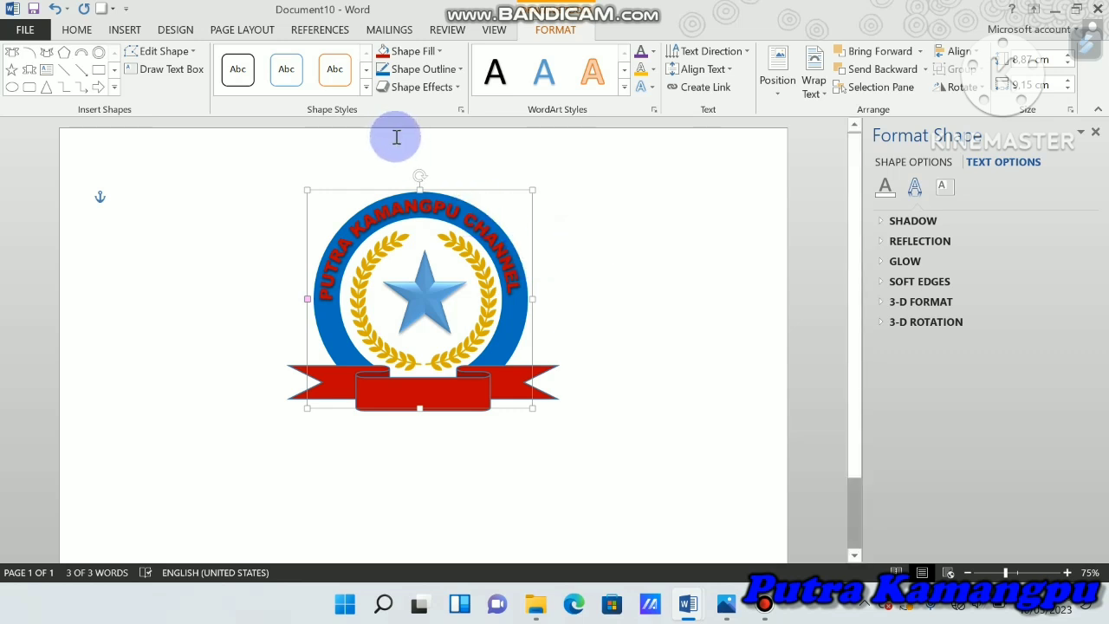
Change the arched title's font colour from red to gold
left_click(77, 31)
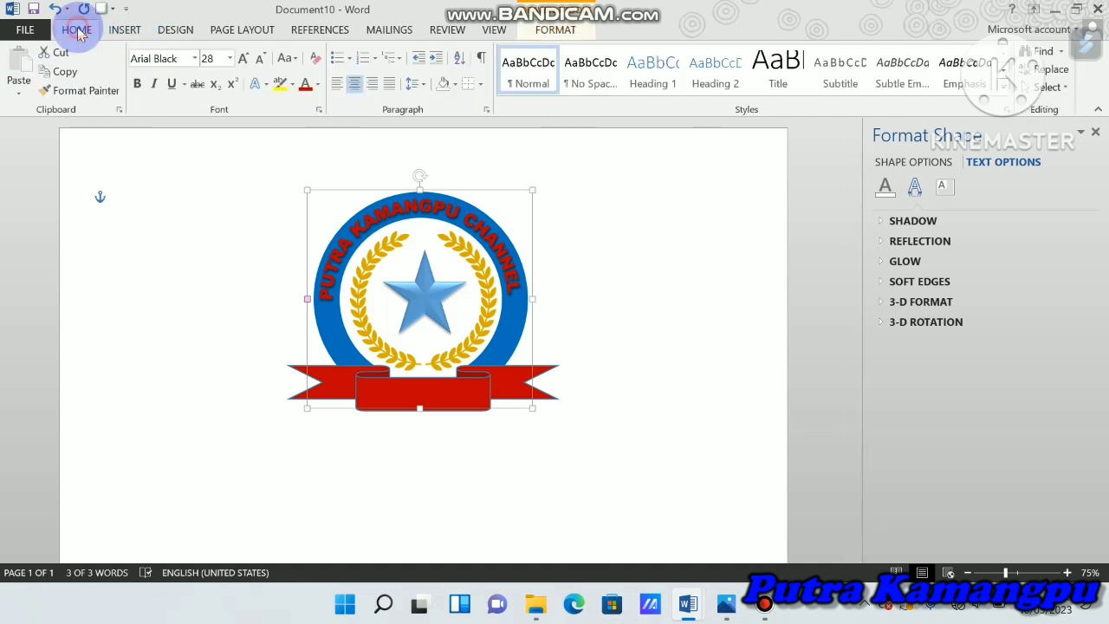
left_click(318, 86)
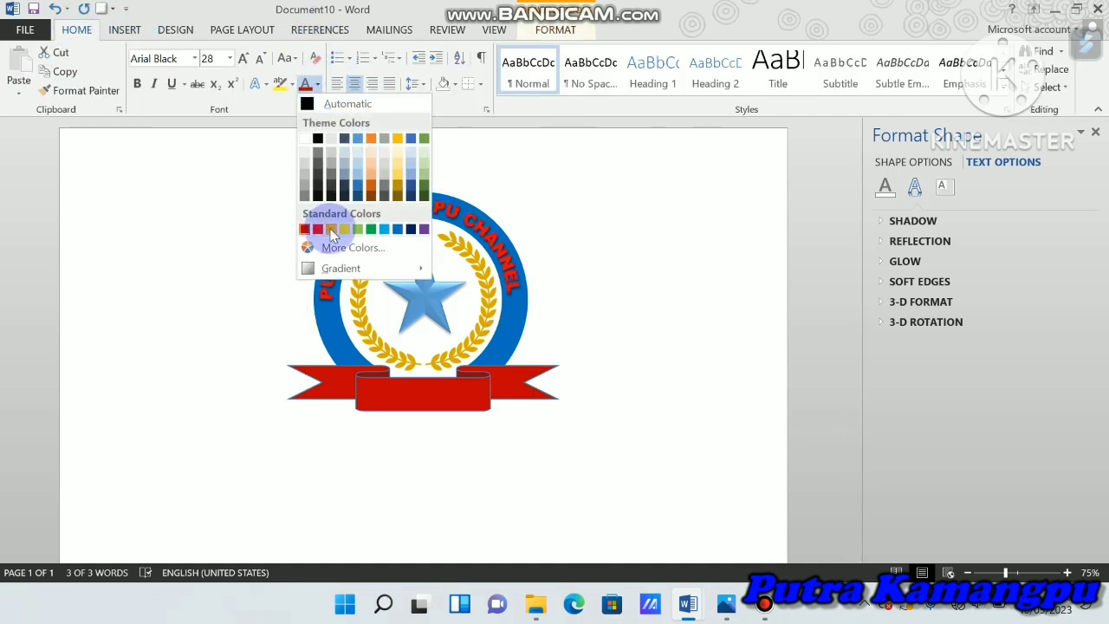
left_click(332, 230)
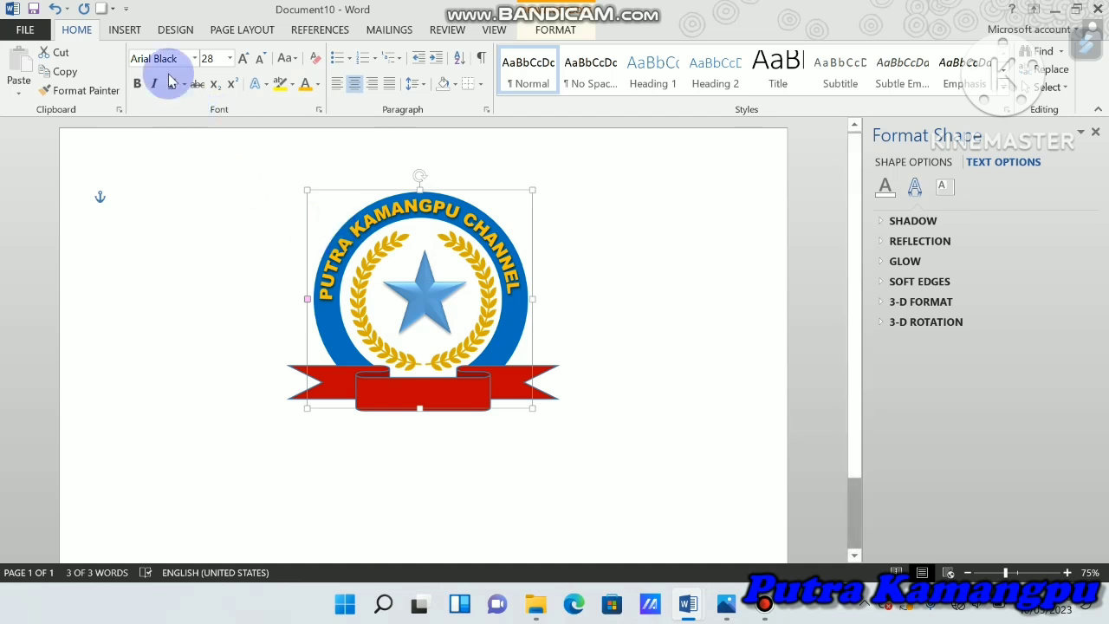
left_click(126, 29)
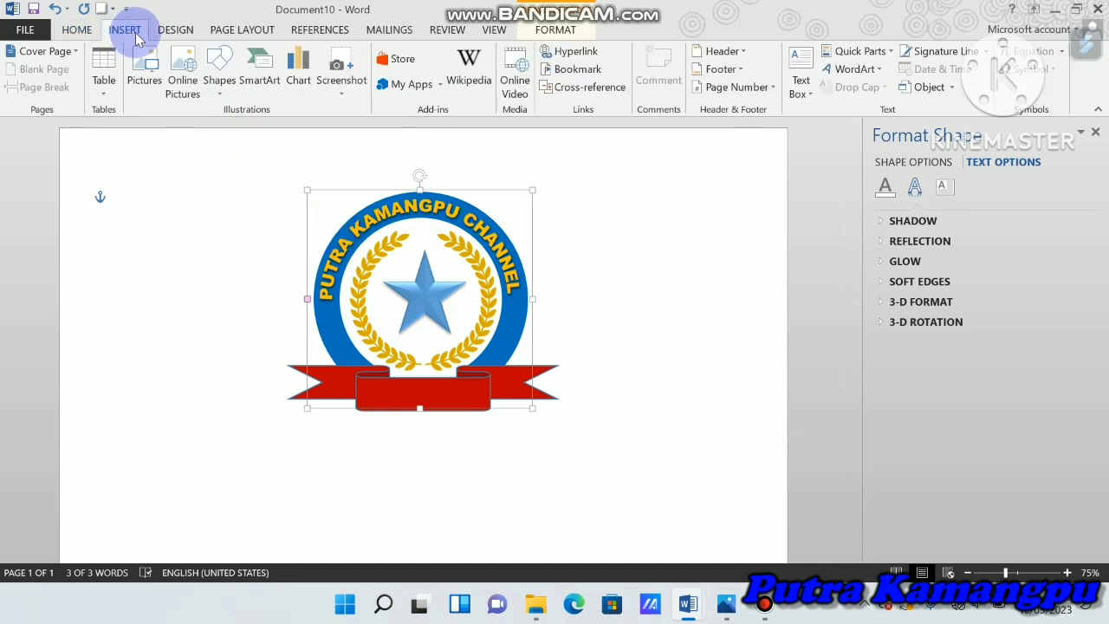
Draw a small star left of the logo with gold fill and gold outline
left_click(218, 76)
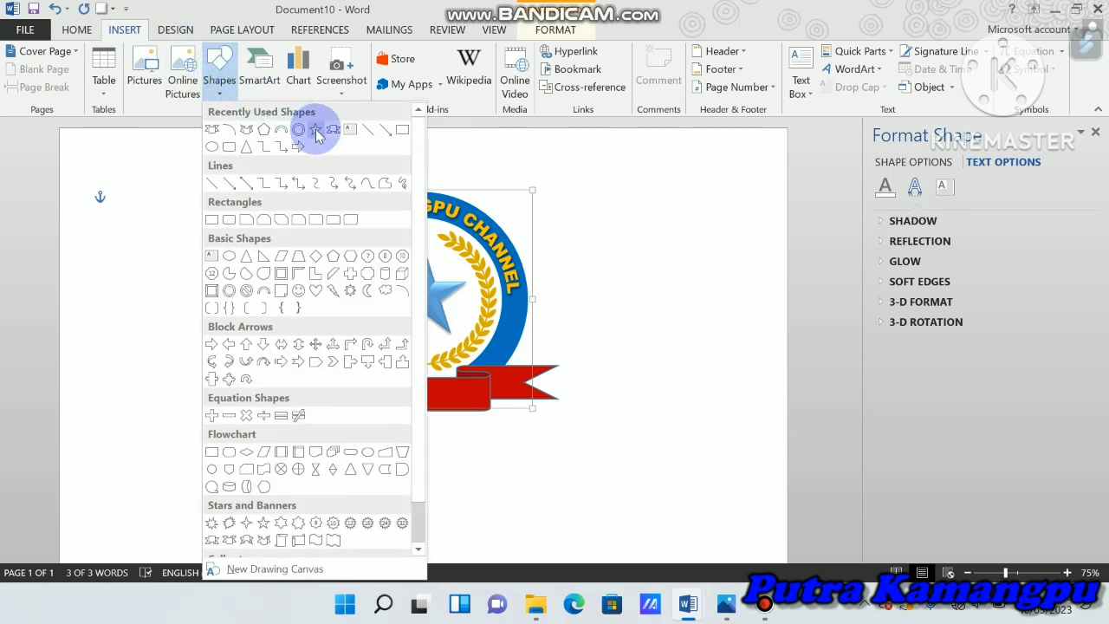
left_click(316, 129)
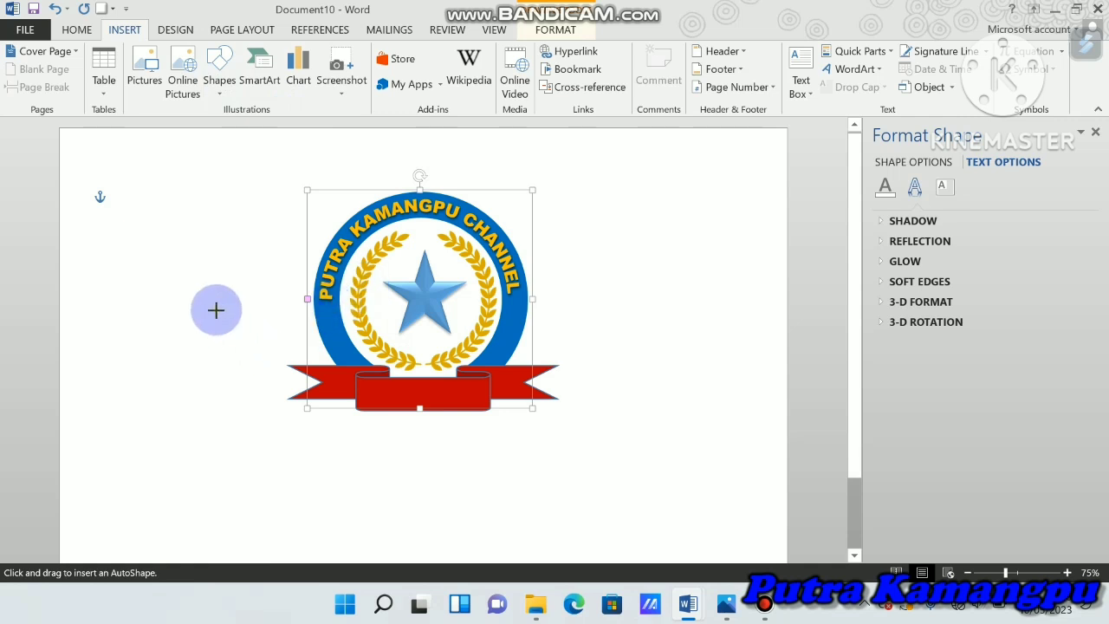
left_click(216, 310)
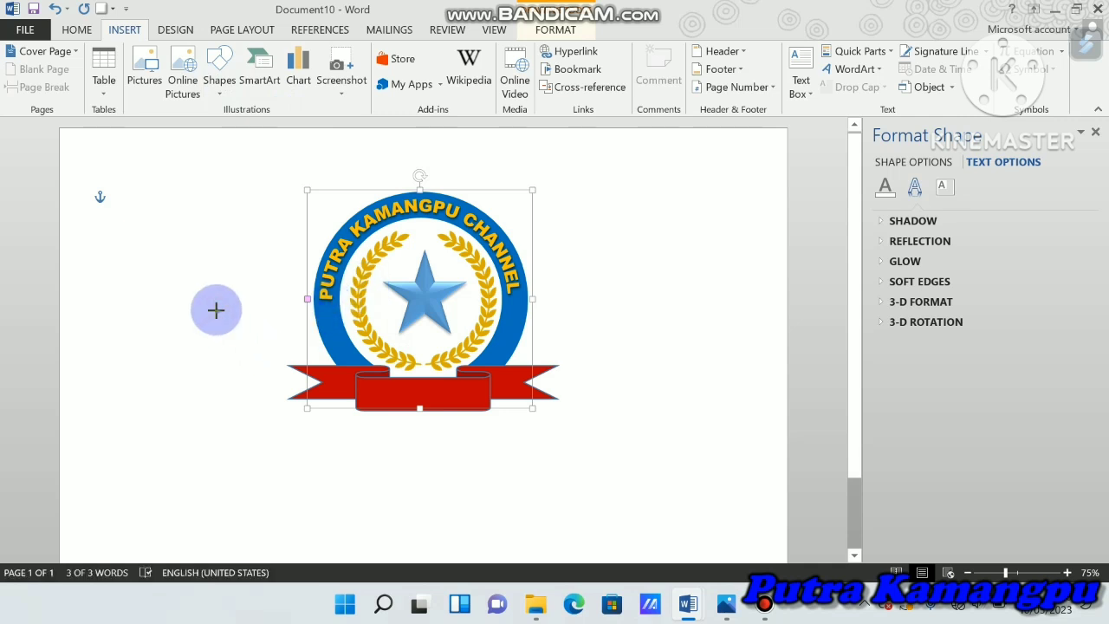
mouse_move(216, 309)
left_mouse_down()
mouse_move(237, 330)
mouse_move(230, 325)
left_mouse_up()
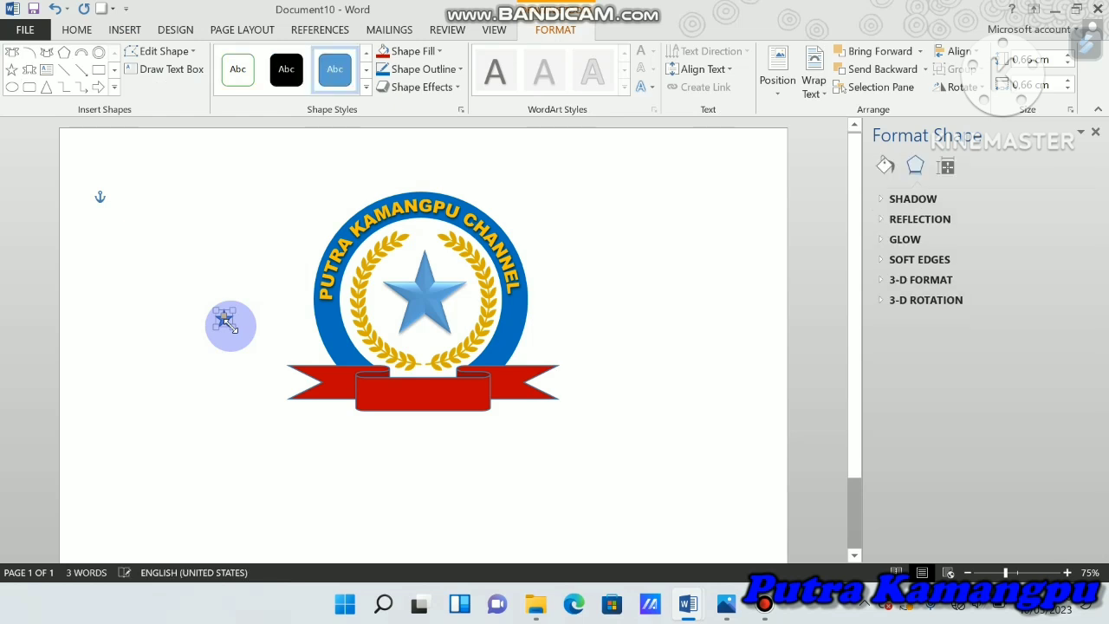
left_click(440, 52)
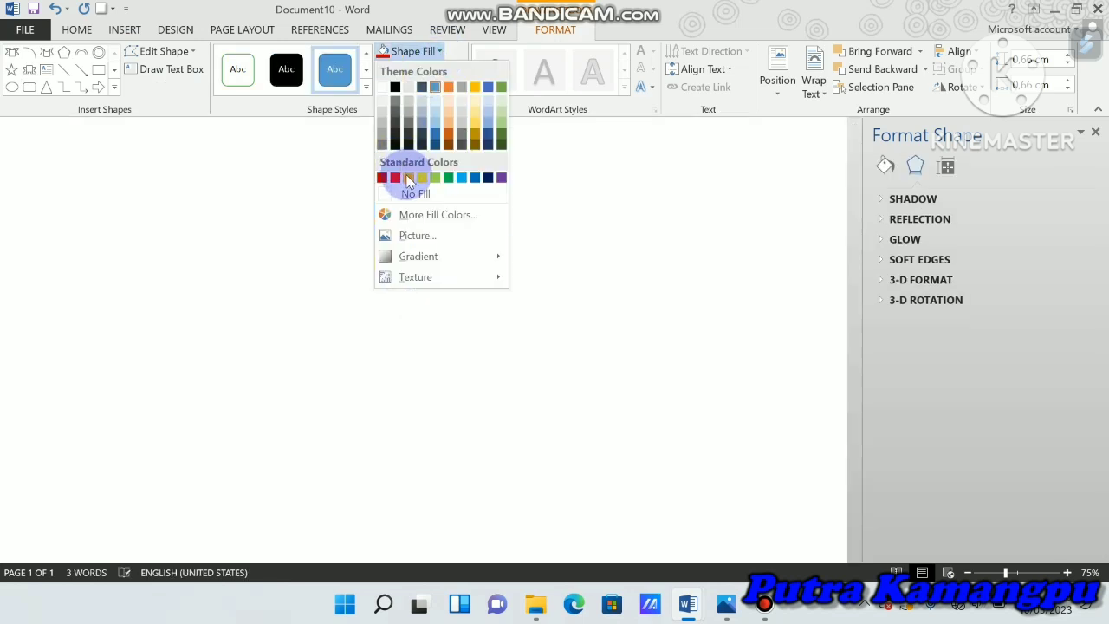
left_click(409, 178)
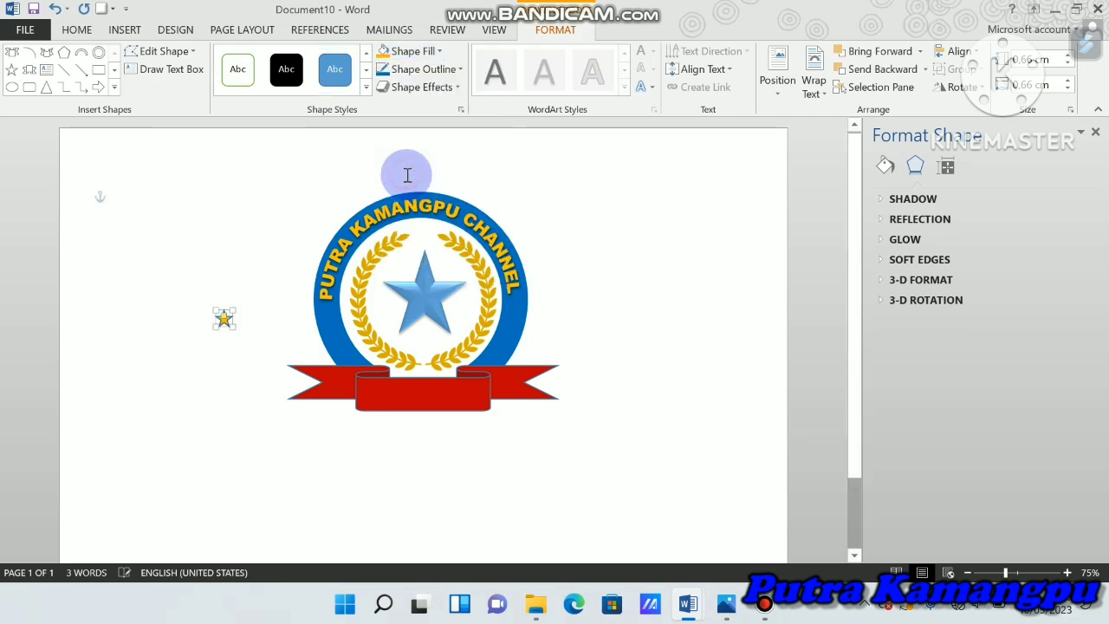
left_click(460, 70)
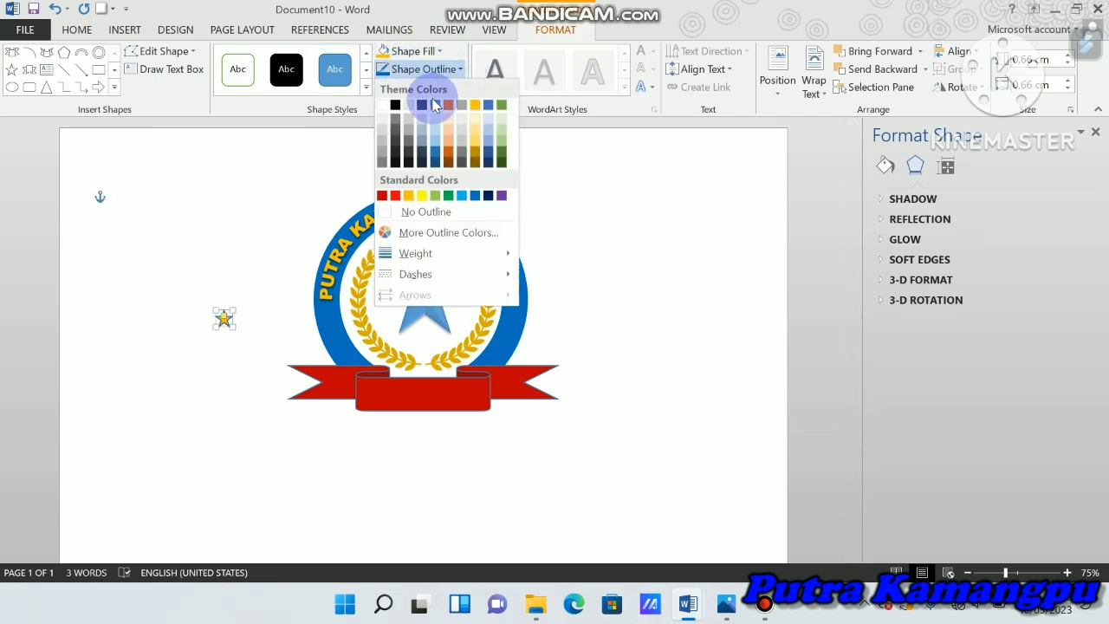
left_click(409, 195)
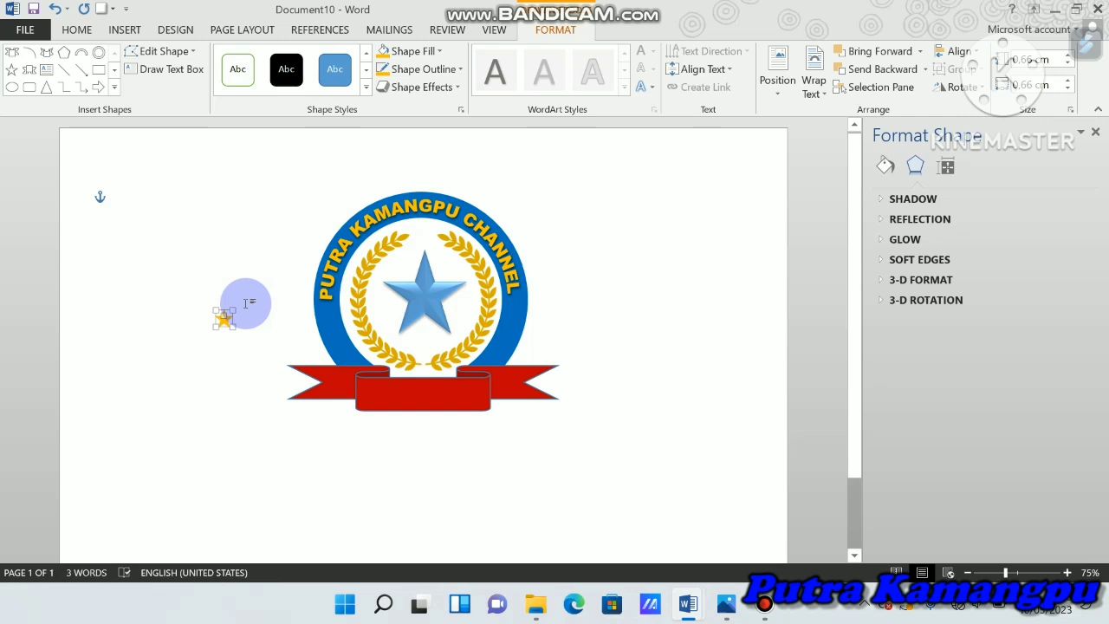
Duplicate the small star and place one on the ring at each end of the title
key("ctrl+d")
left_click_drag(234, 329, 515, 312)
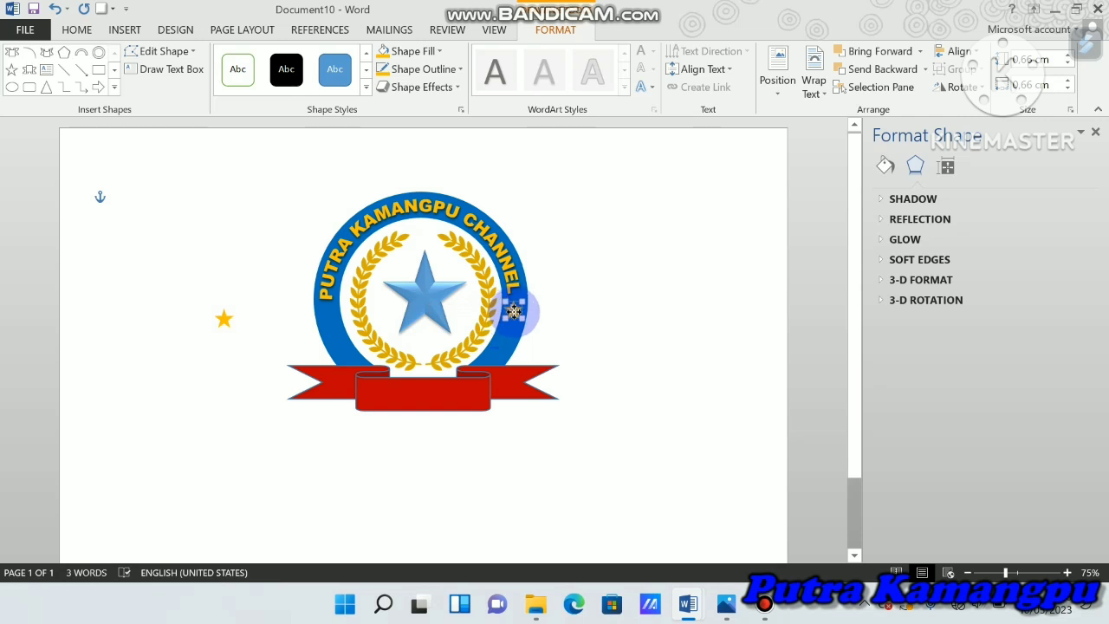
left_click(223, 319)
left_click_drag(222, 319, 328, 313)
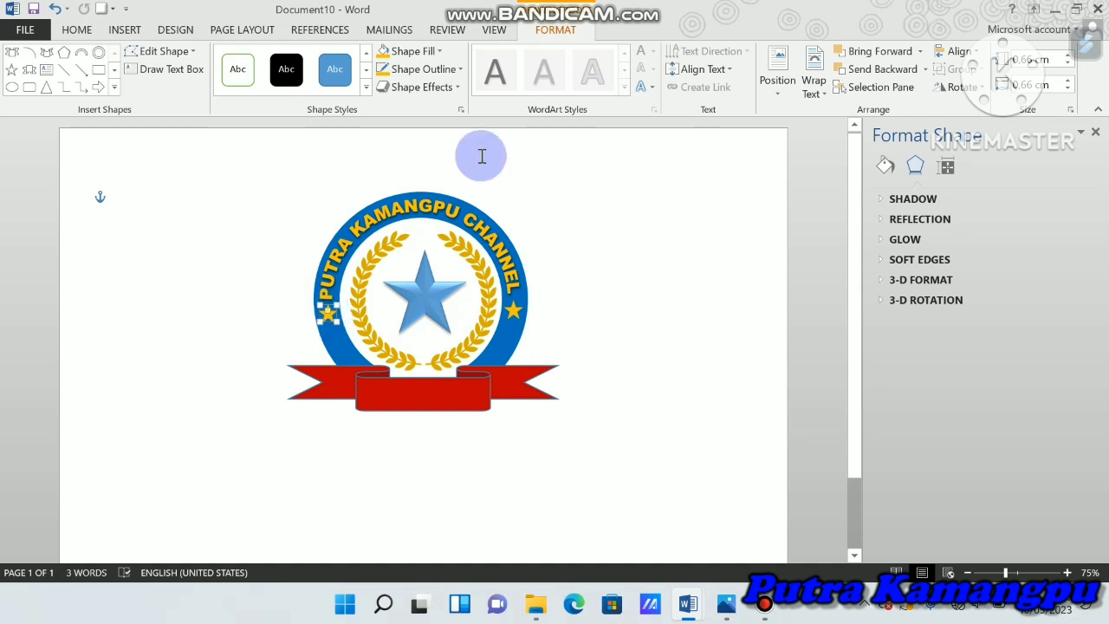
left_click(456, 88)
mouse_move(428, 115)
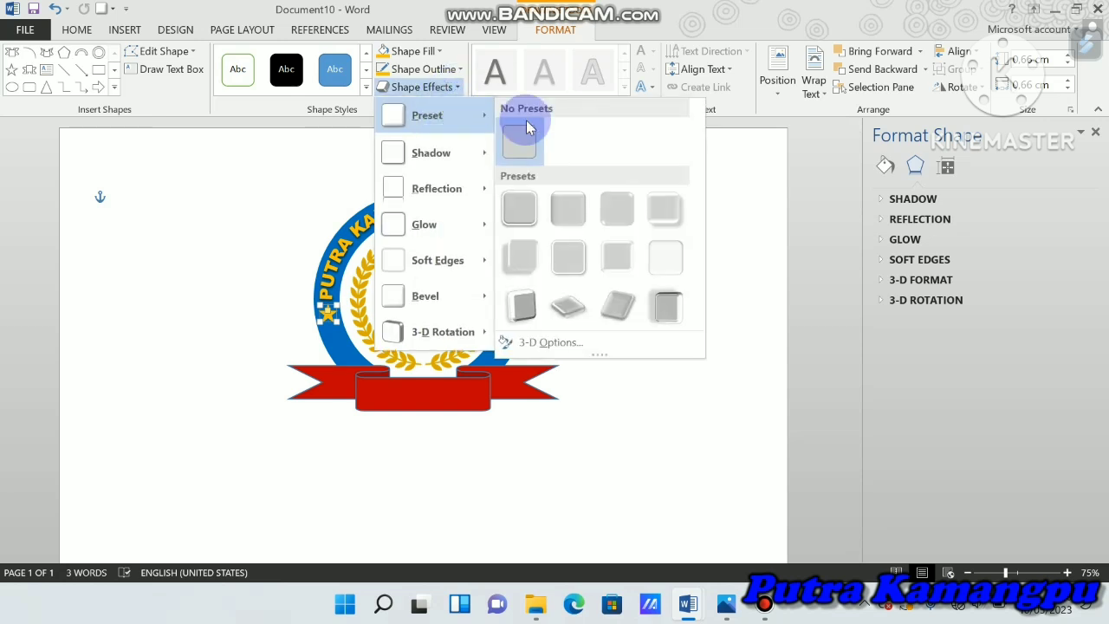
left_click(568, 208)
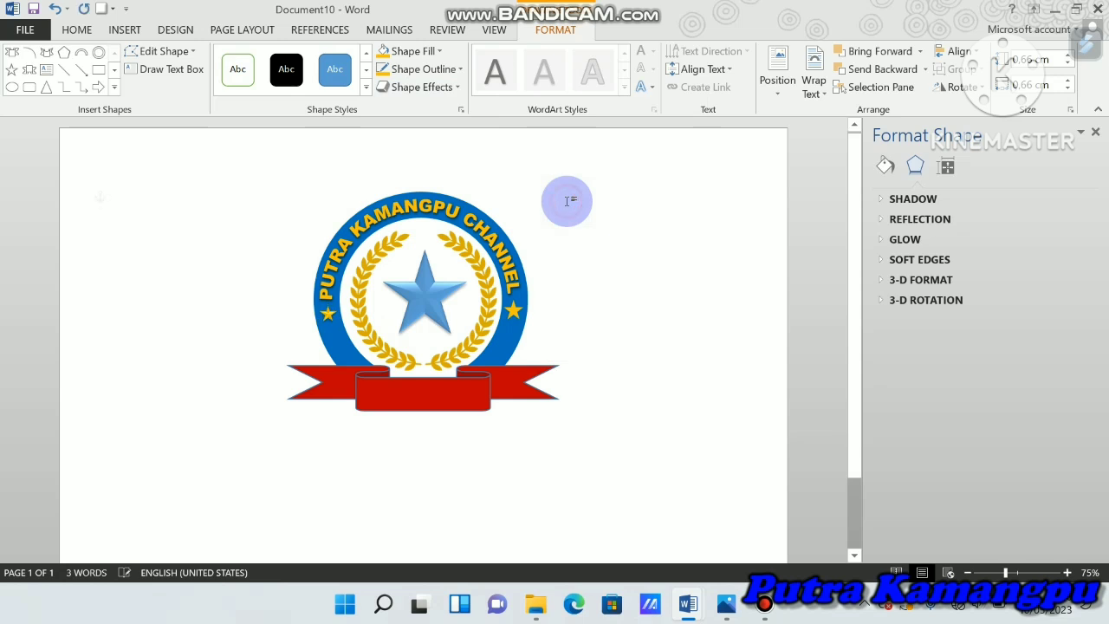
left_click(515, 314)
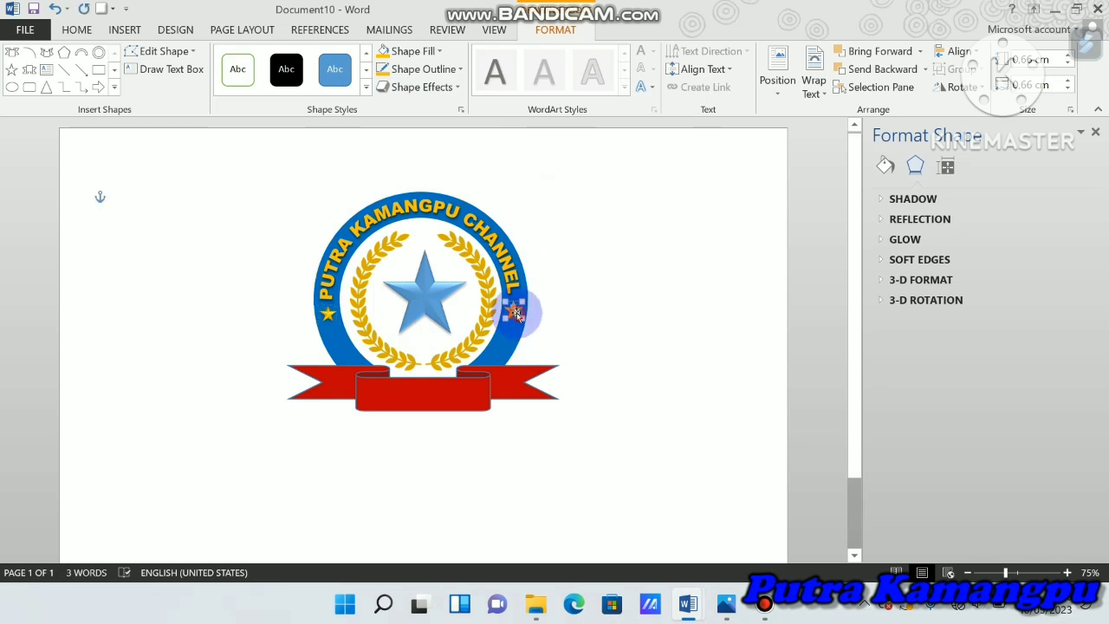
left_click(423, 89)
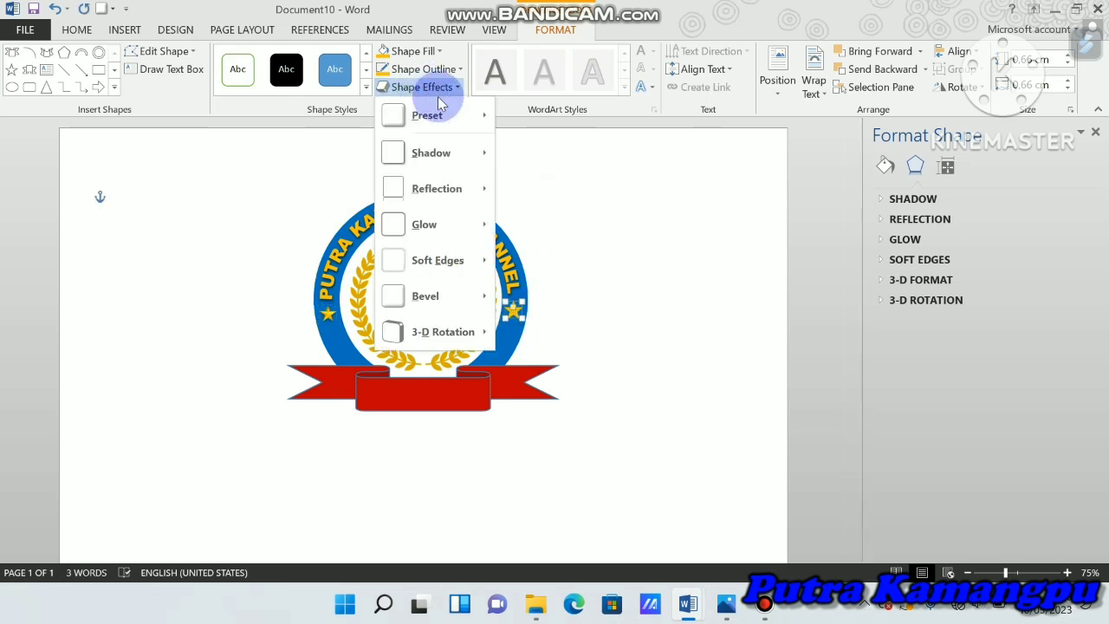
mouse_move(427, 115)
left_click(568, 213)
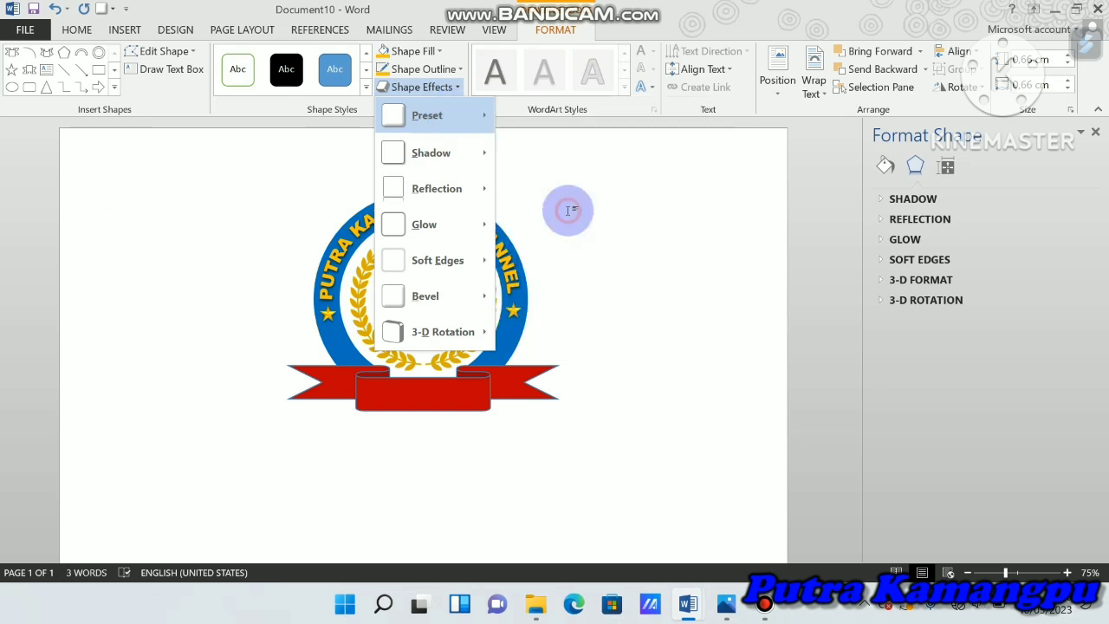
left_click(608, 277)
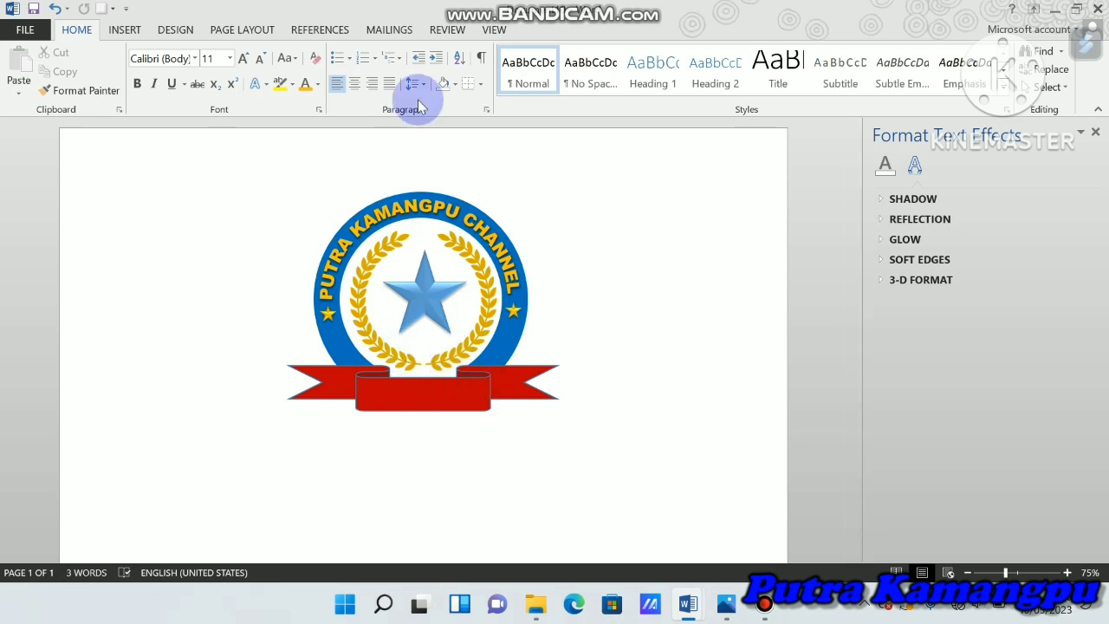
Insert WordArt in the plain black style and set its font to Arial Black
left_click(124, 27)
left_click(853, 69)
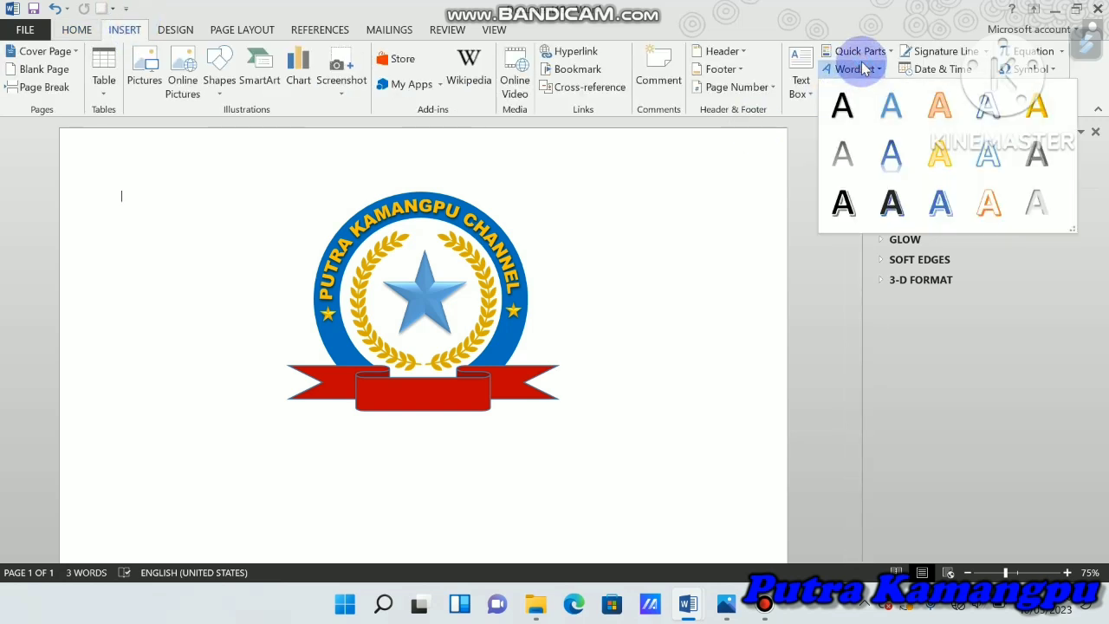
left_click(853, 68)
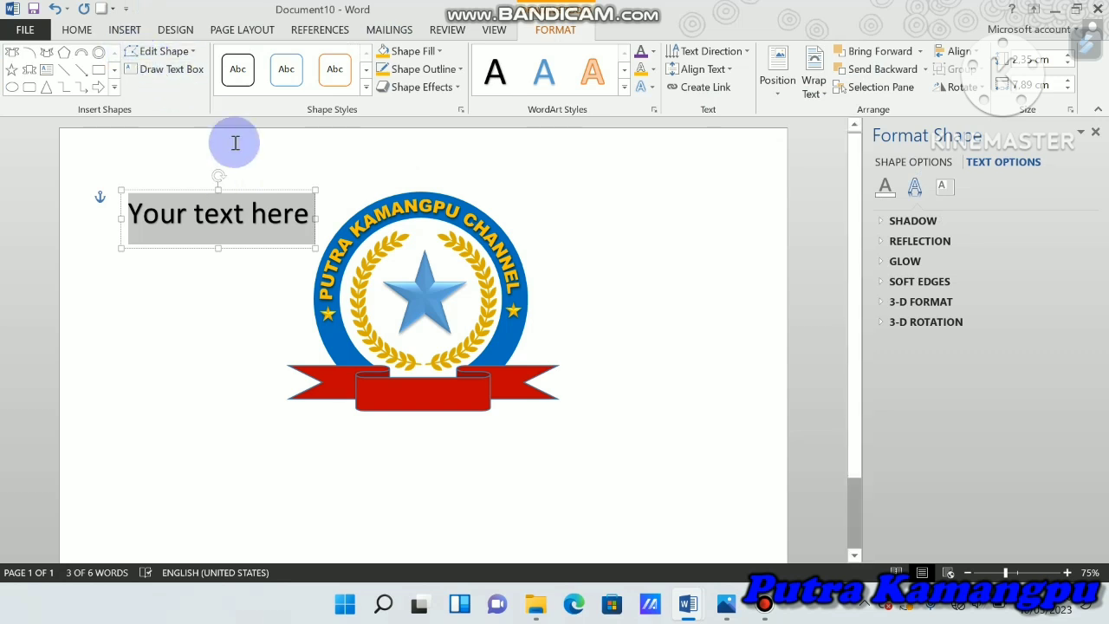
left_click(78, 27)
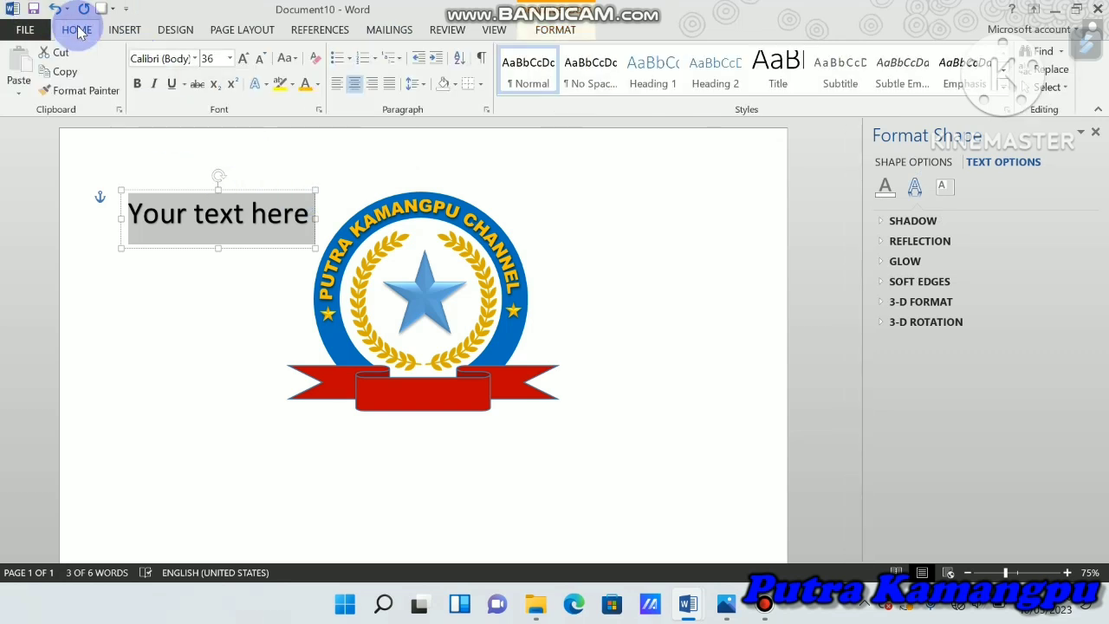
left_click(196, 59)
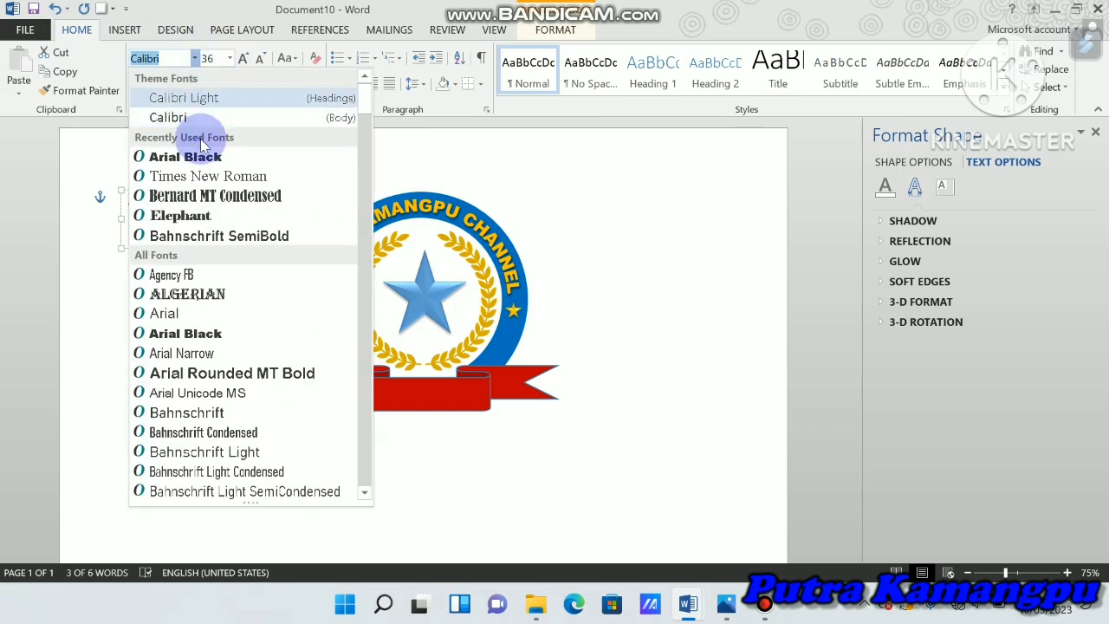
left_click(189, 157)
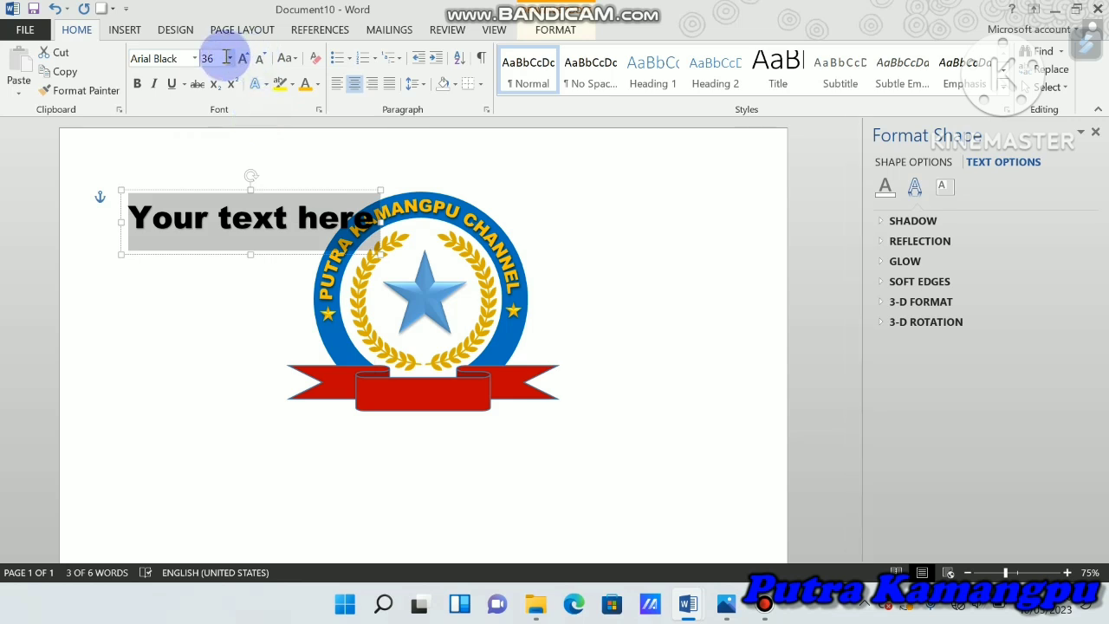
Try entering a font size of 20, then dismiss the invalid-number warning
type("2")
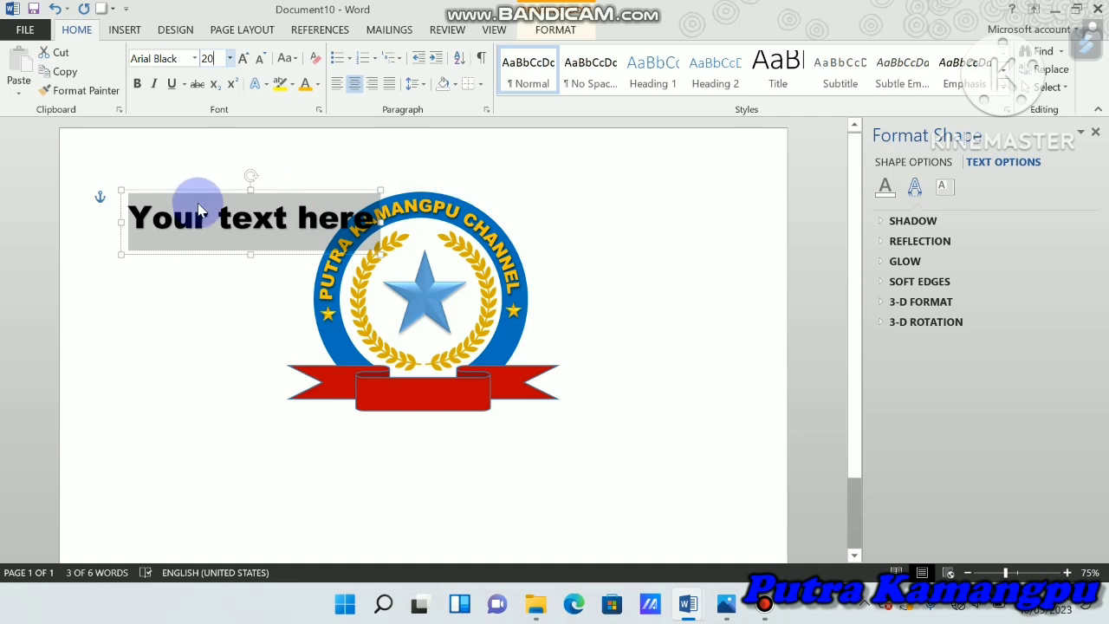
type("0")
type("IN")
key("Return")
left_click(624, 275)
Replace the placeholder with 'DESAIN GRAFIS' and 'MS WORD' on two lines
left_click(170, 210)
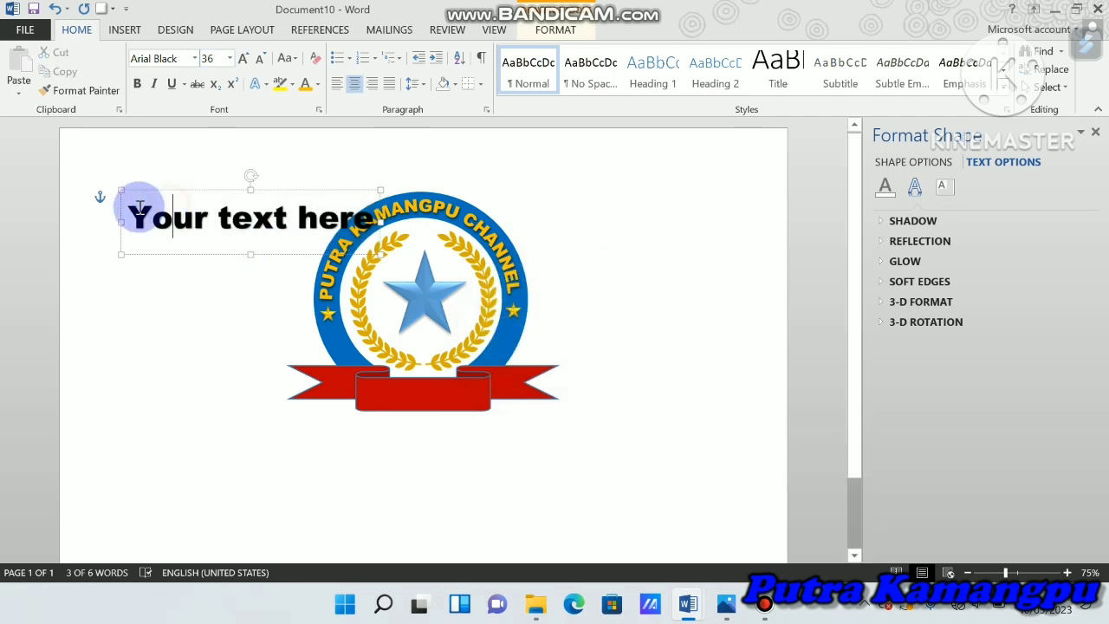
left_click_drag(130, 212, 368, 215)
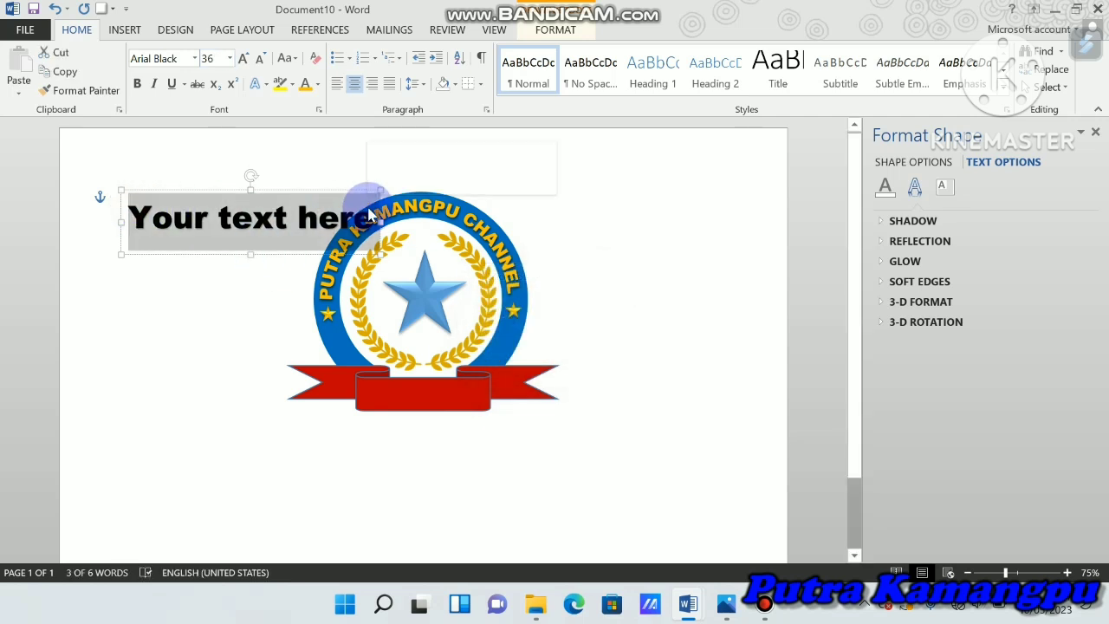
type("DESA")
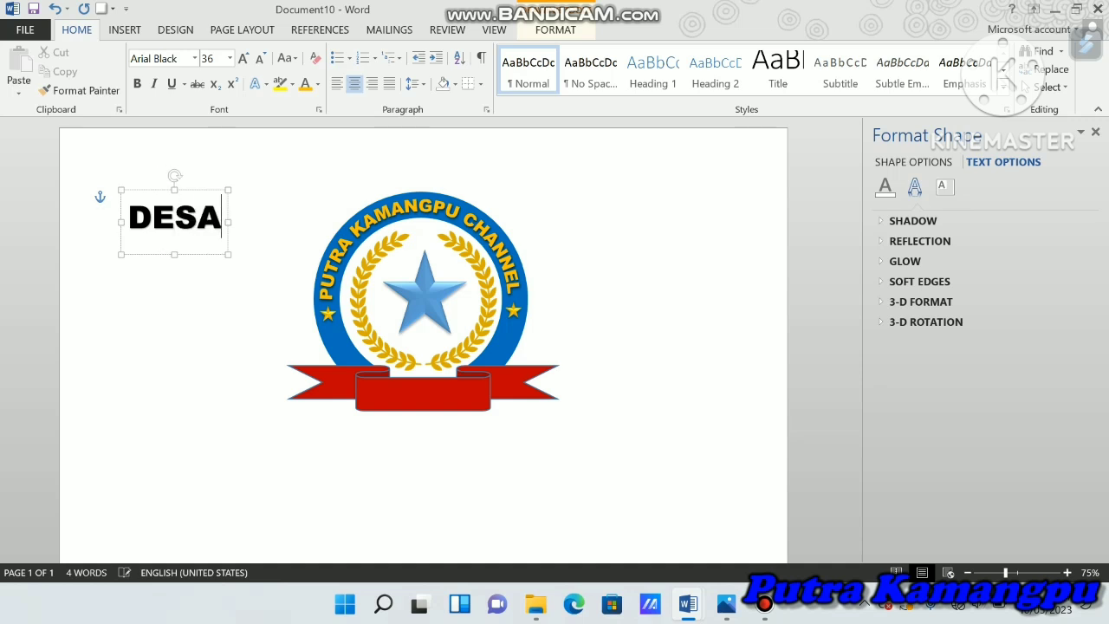
type("IN GRAFIS")
key("Return")
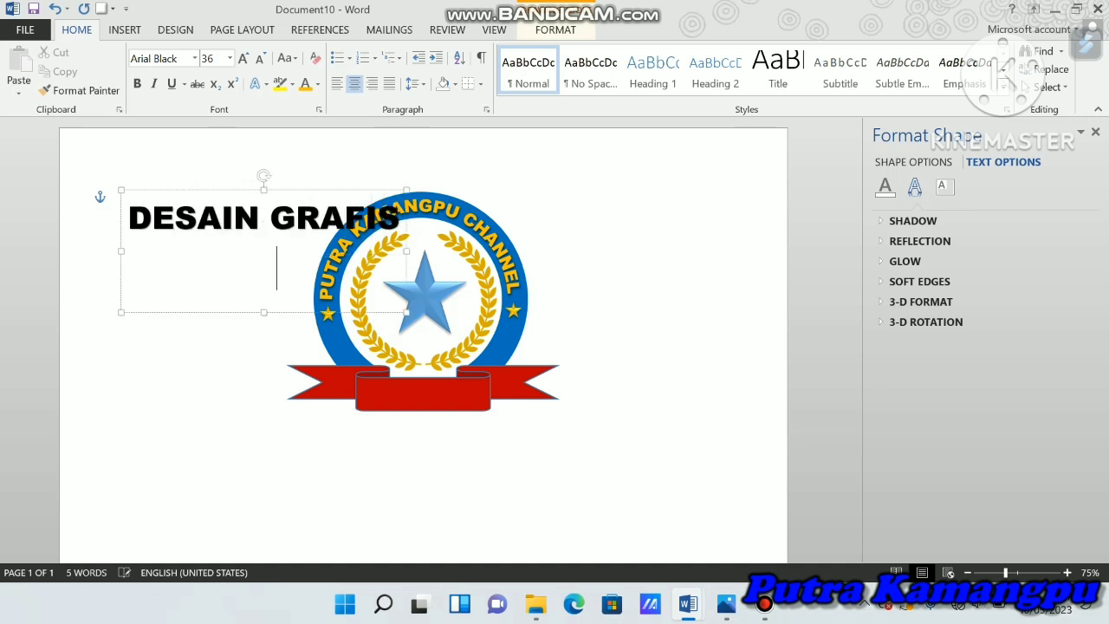
type("MS WPR")
key("BackSpace")
key("BackSpace")
type("O")
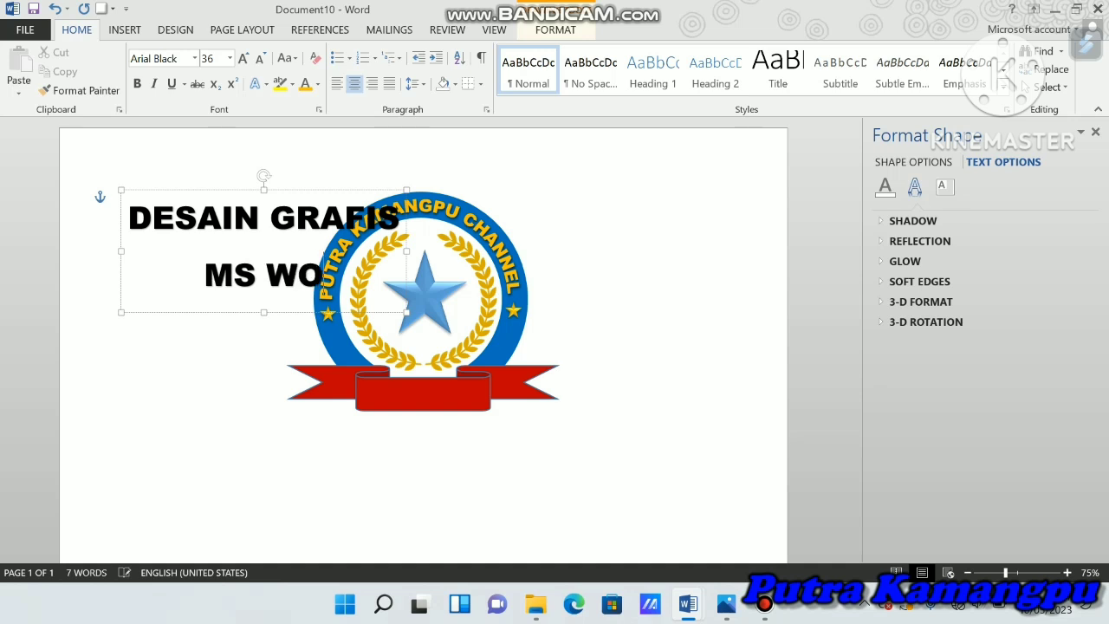
type("RD")
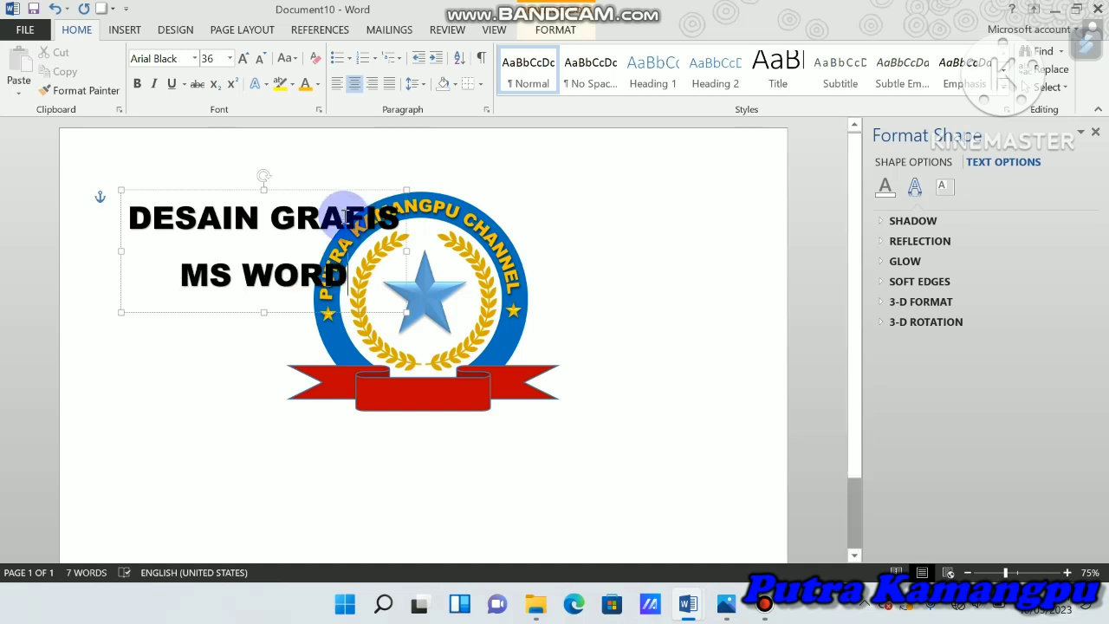
Edit the font size value, then reselect both lines of the DESAIN GRAFIS text
left_click(218, 56)
type("3")
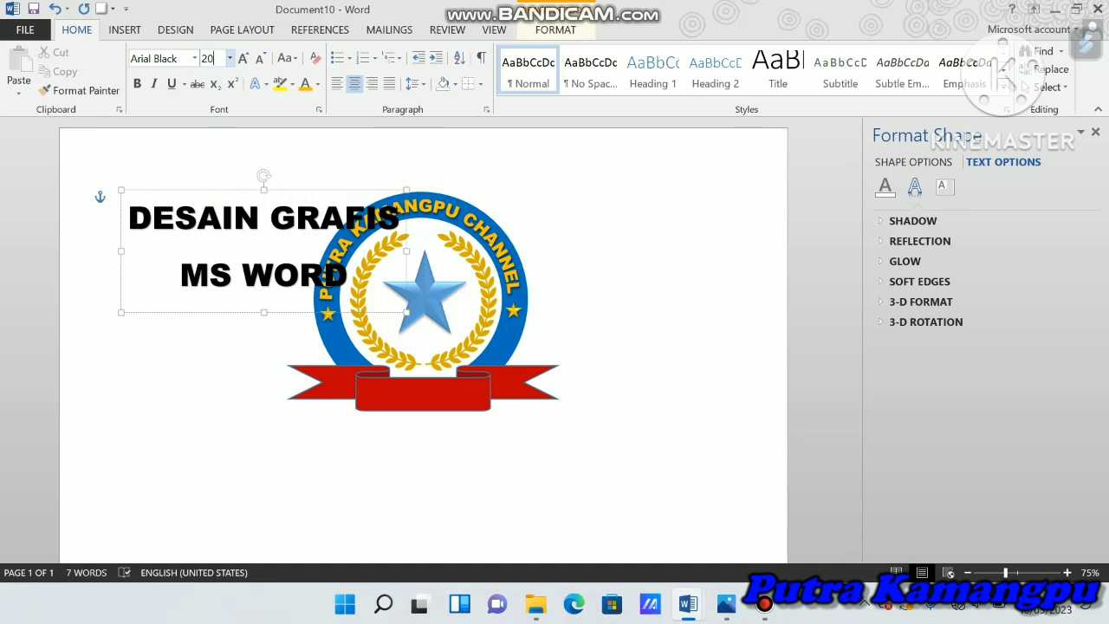
left_click(609, 184)
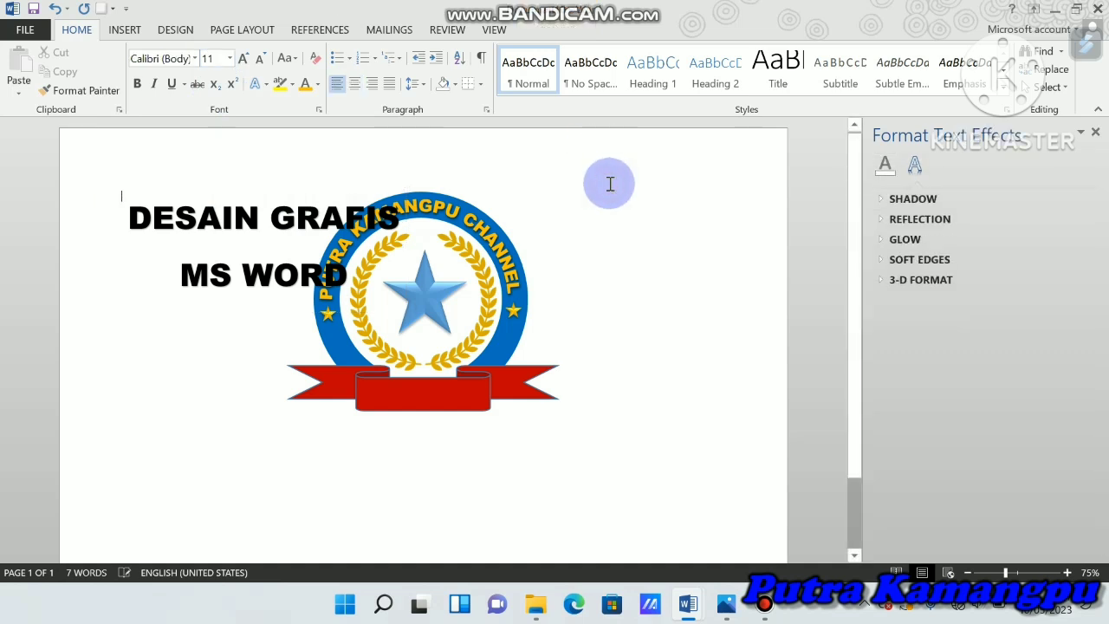
left_click(240, 219)
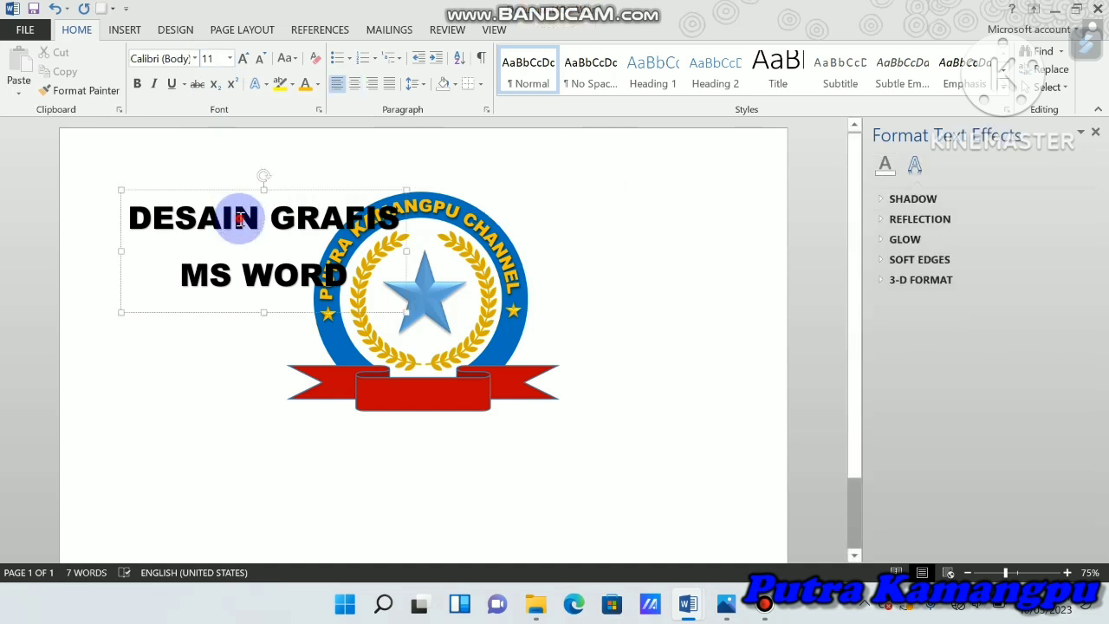
left_click(122, 192)
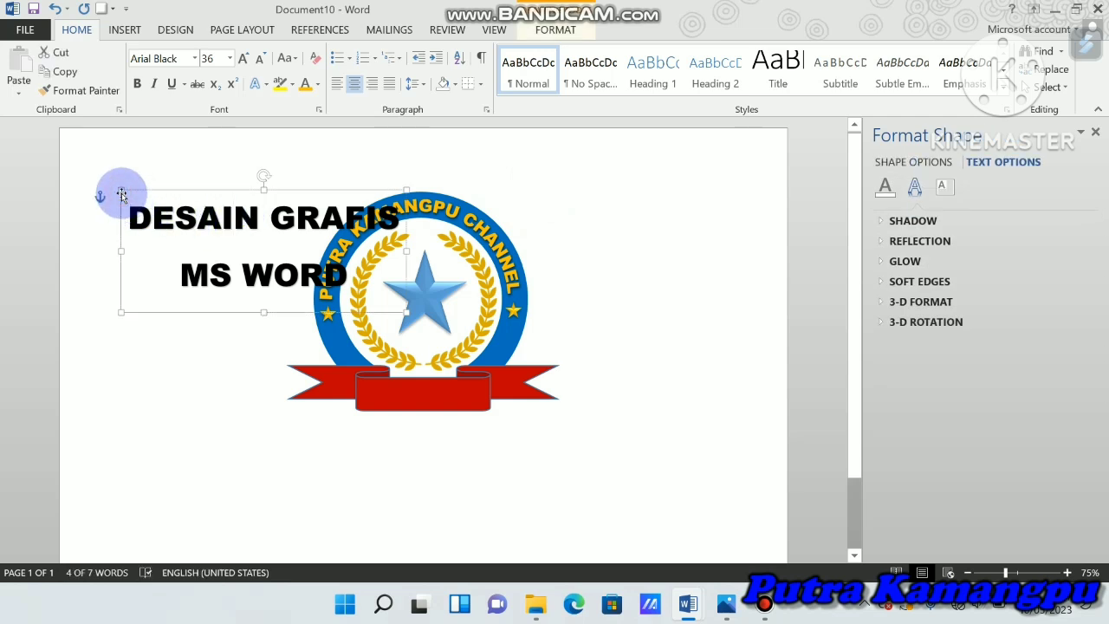
left_click_drag(130, 215, 355, 286)
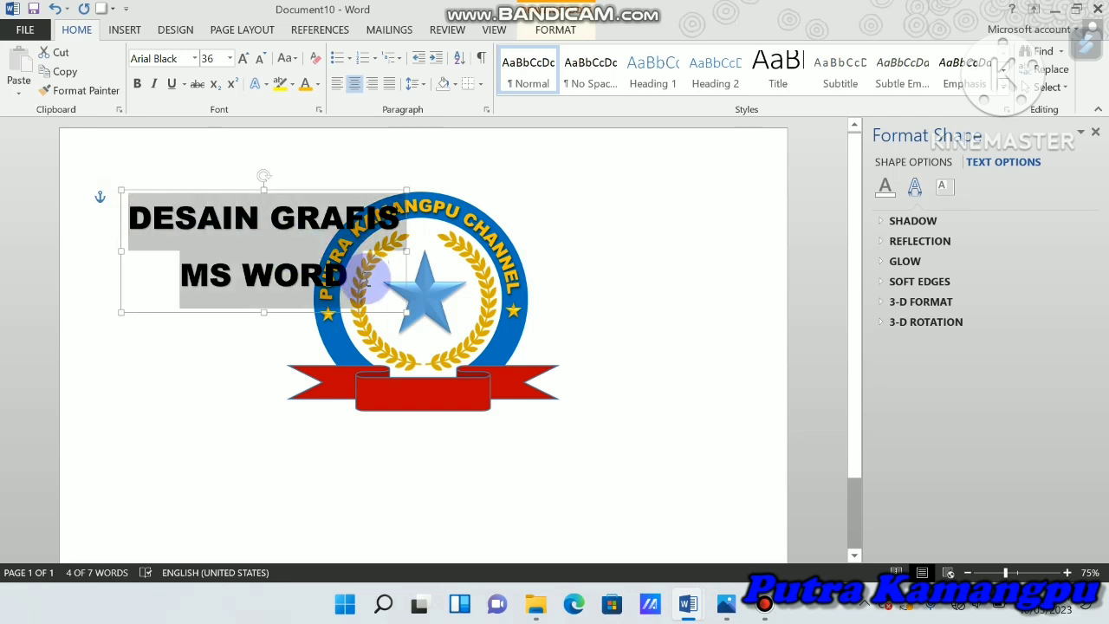
Shrink the DESAIN GRAFIS / MS WORD text from 36 to 20 pt
left_click(261, 59)
left_click(260, 58)
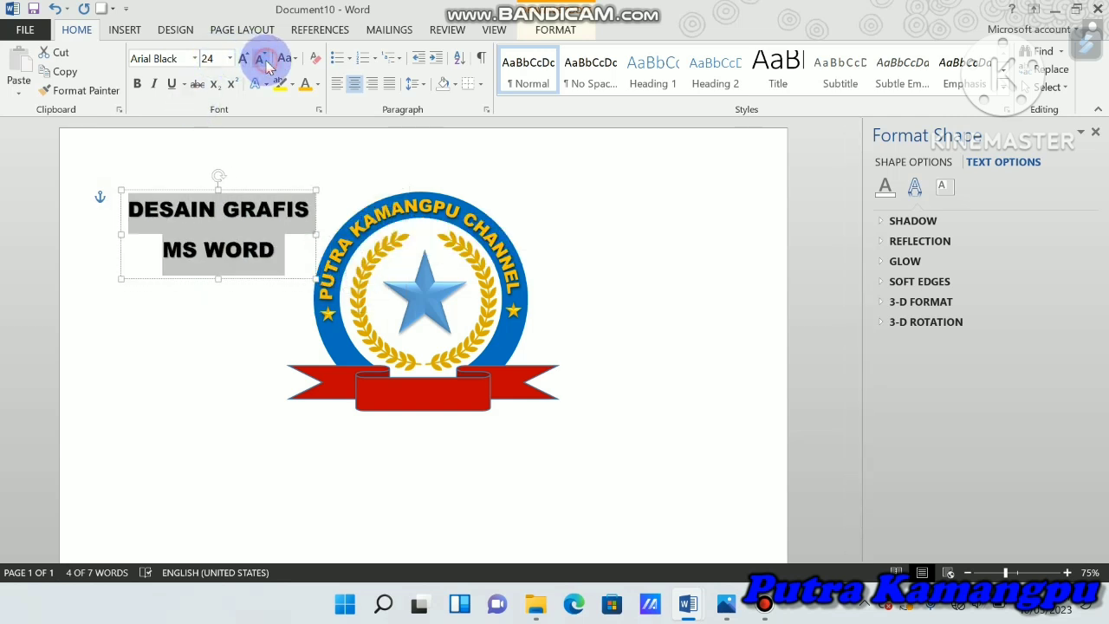
left_click(261, 59)
left_click(263, 60)
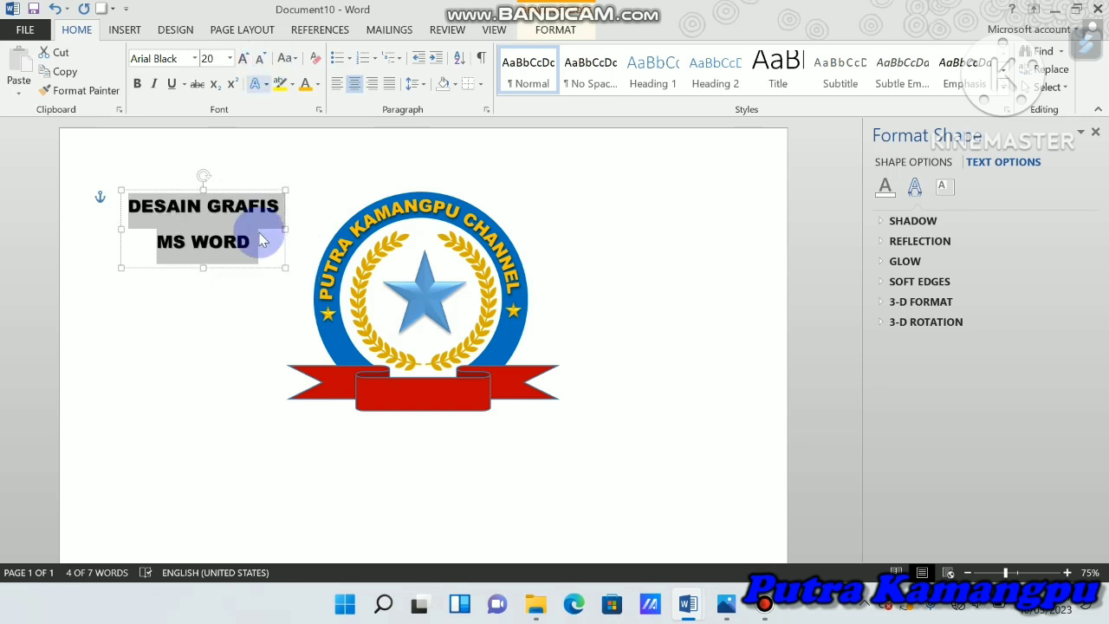
Reselect both lines, check the line spacing choices, and undo the last change
left_click(247, 208)
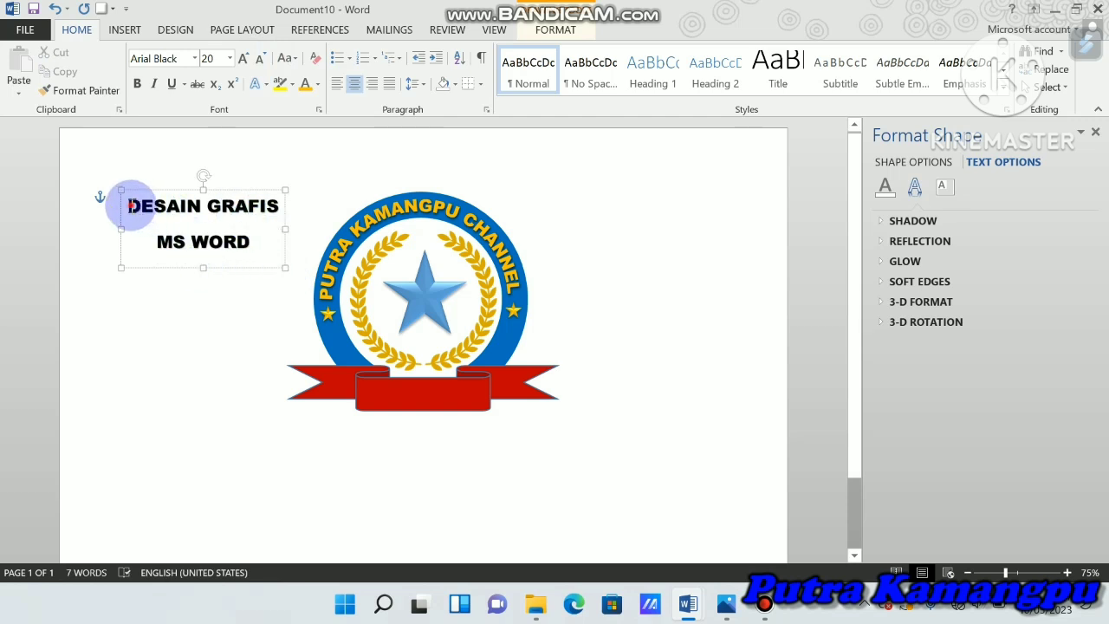
left_click_drag(129, 206, 253, 242)
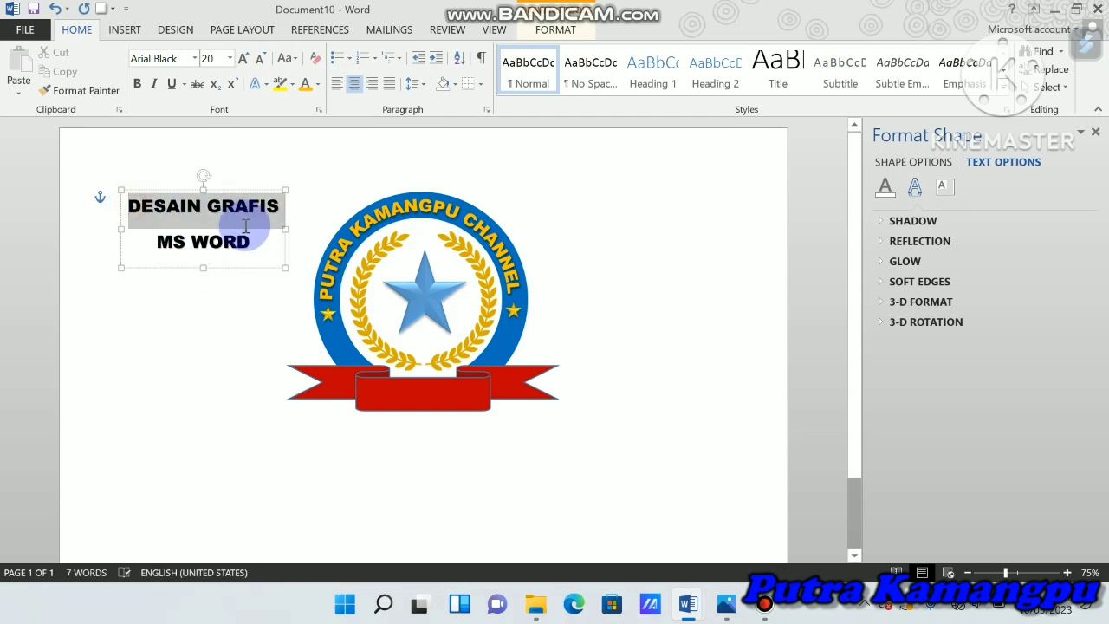
left_click(416, 84)
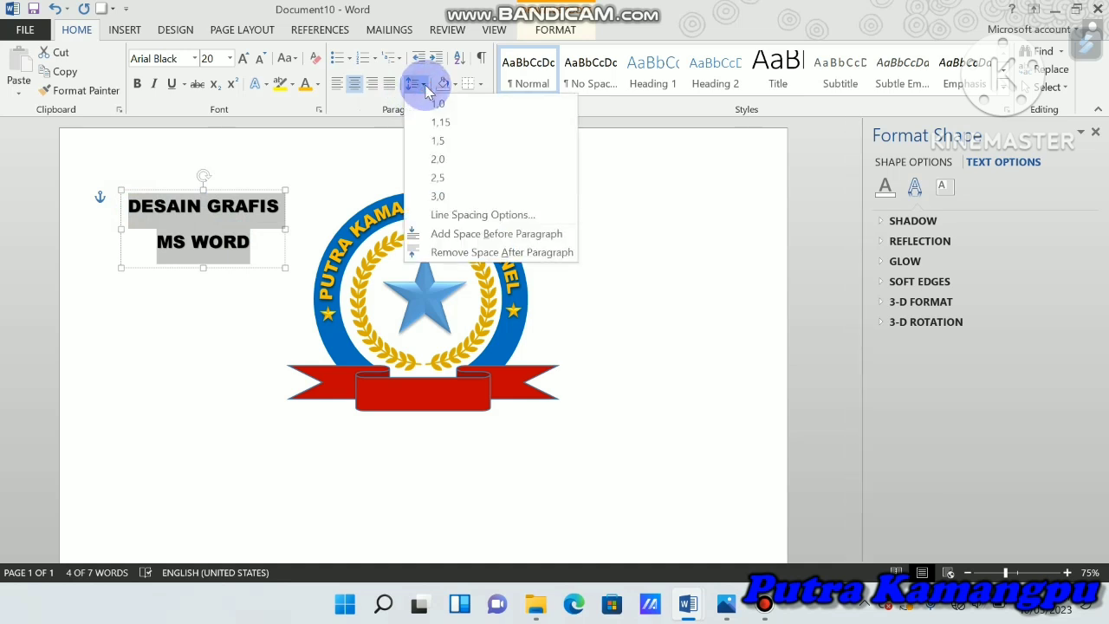
left_click(466, 251)
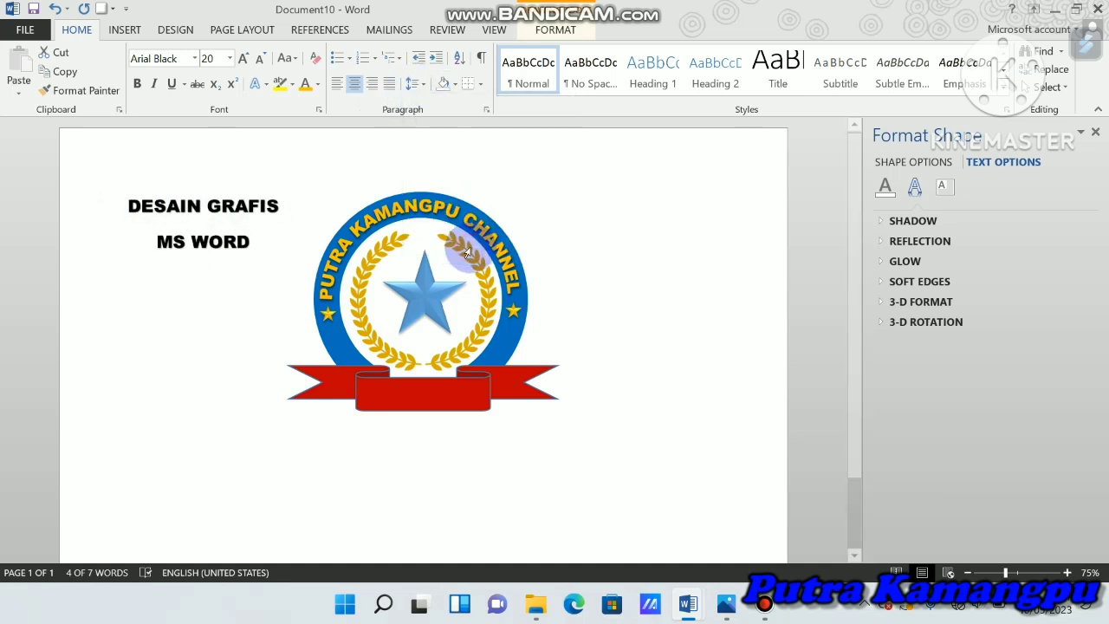
key("ctrl+z")
left_click(206, 189)
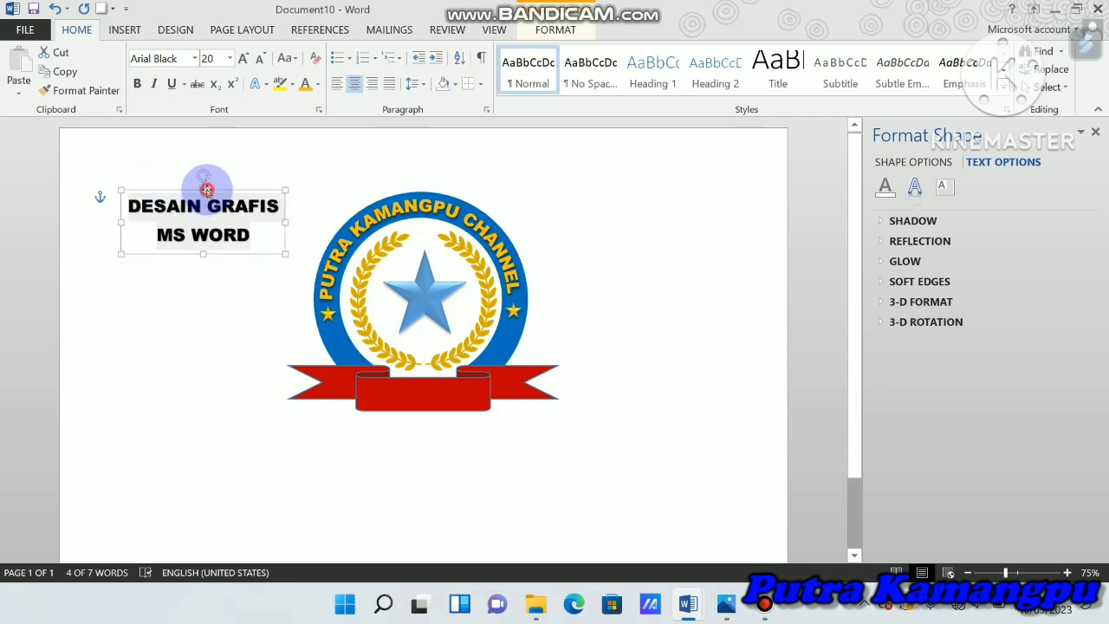
Make the DESAIN GRAFIS MS WORD text gold
double_click(279, 188)
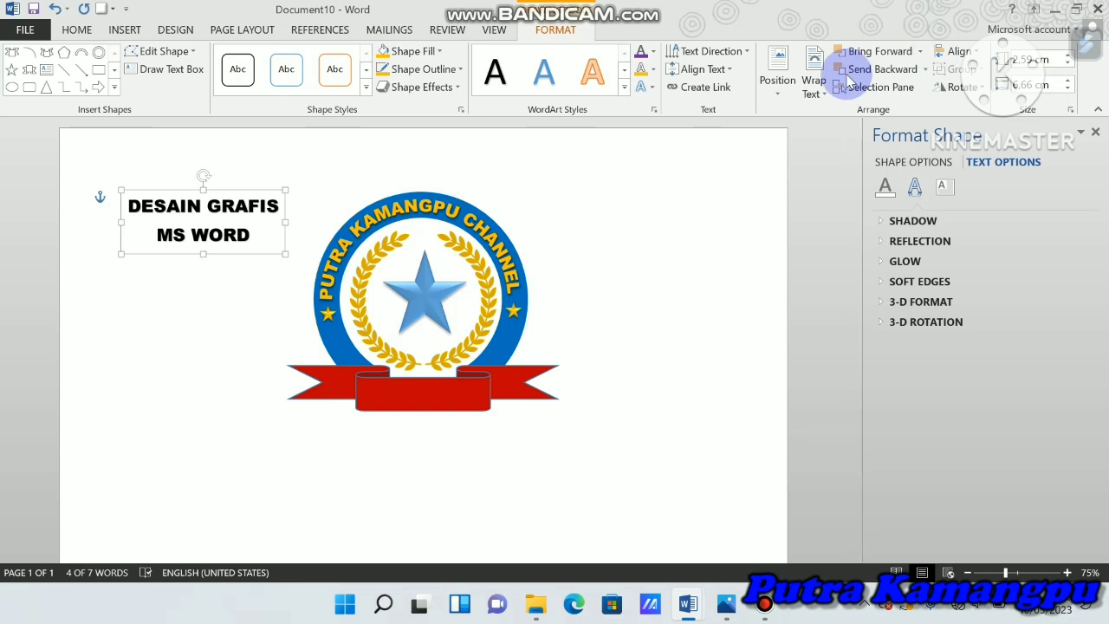
left_click(814, 85)
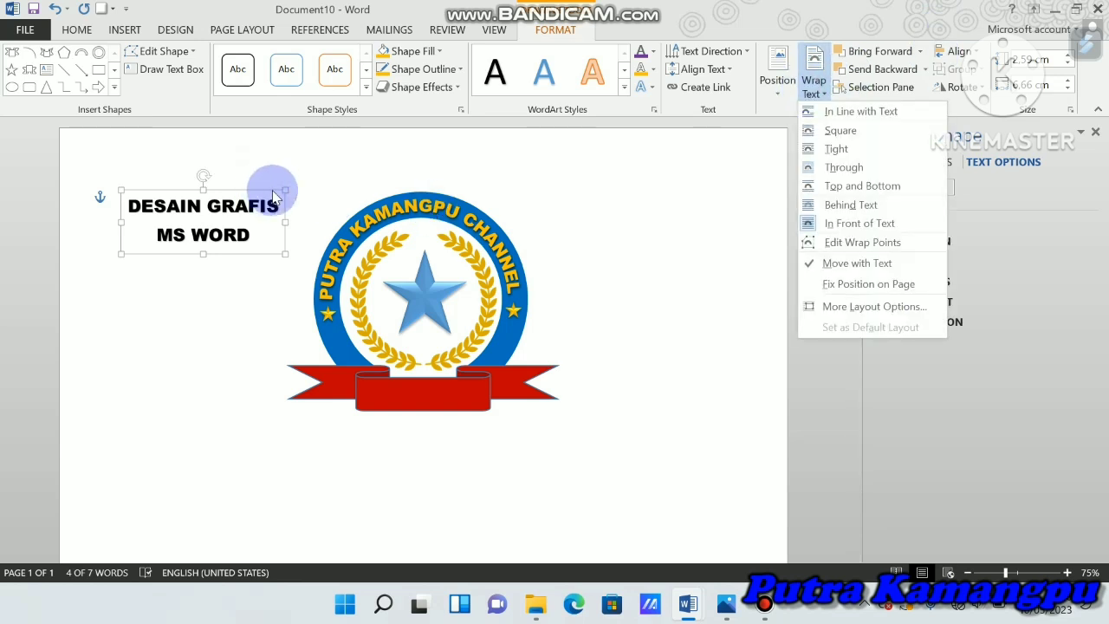
left_click(210, 192)
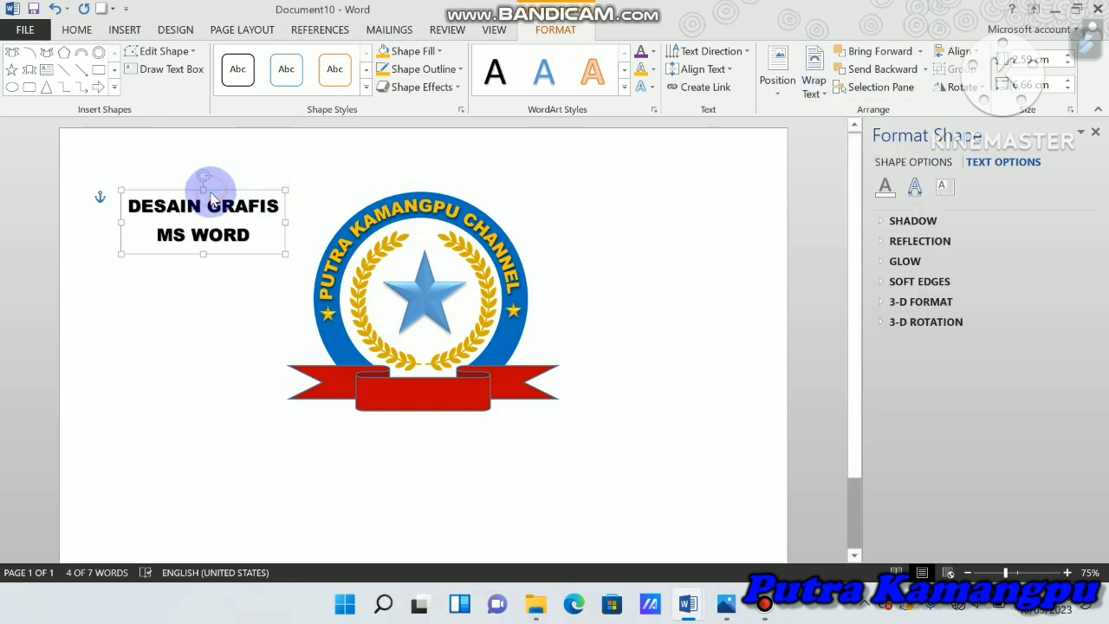
left_click_drag(129, 205, 251, 234)
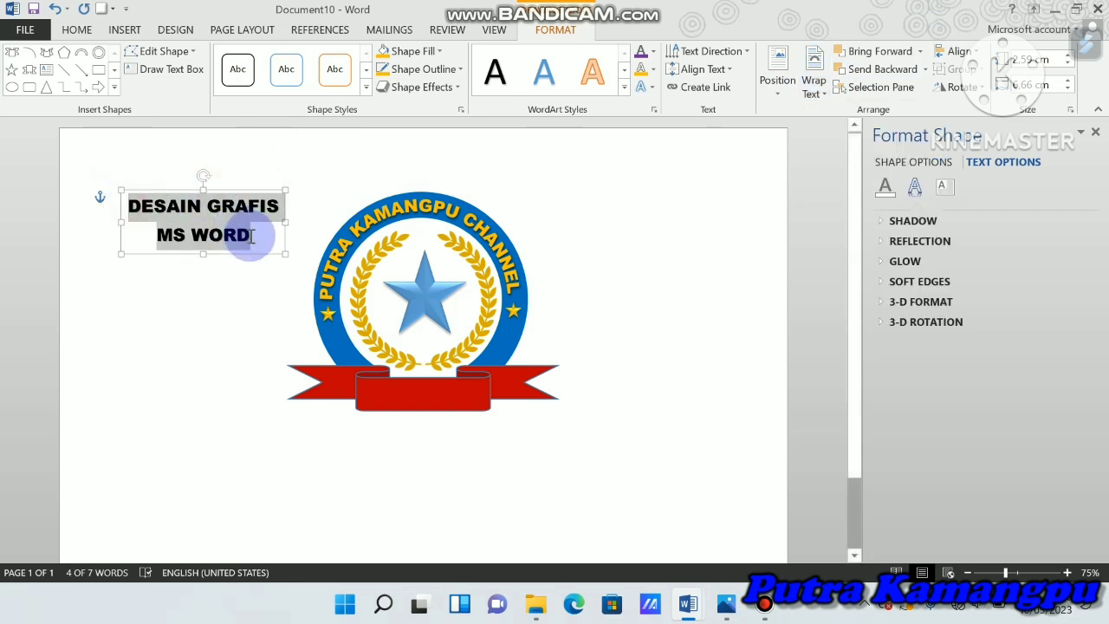
left_click(76, 29)
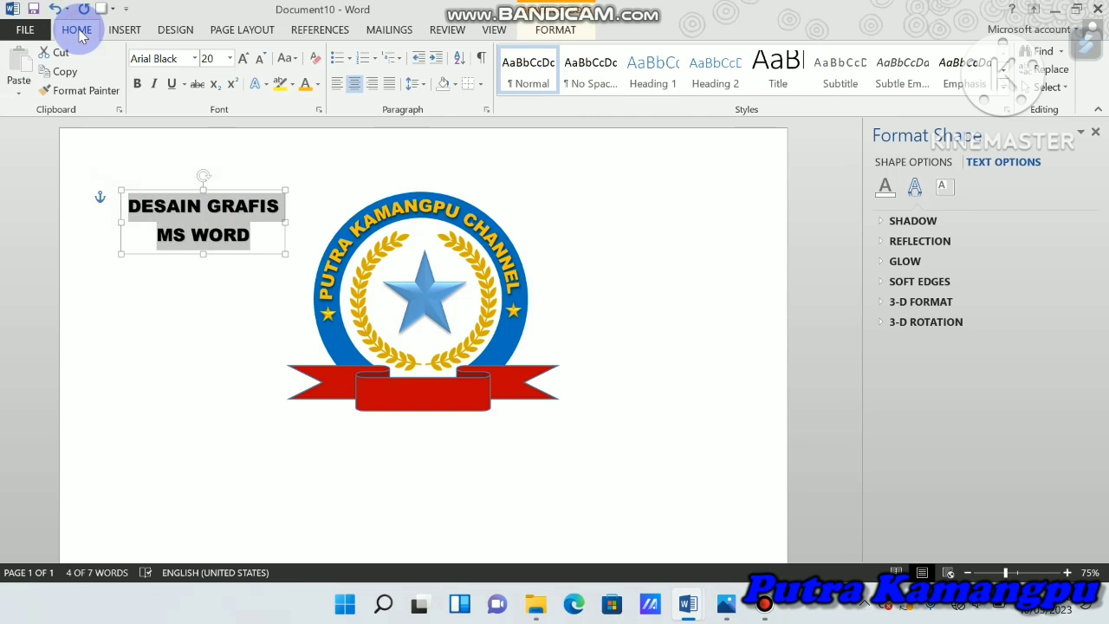
left_click(311, 87)
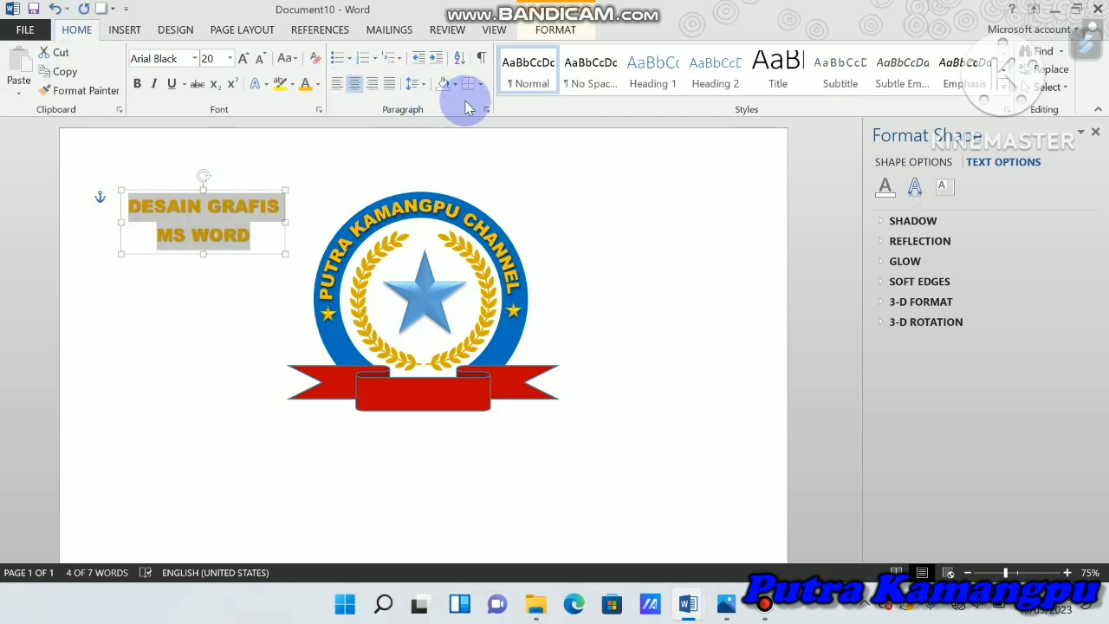
Give the text box an Angle bevel shape effect
left_click(555, 29)
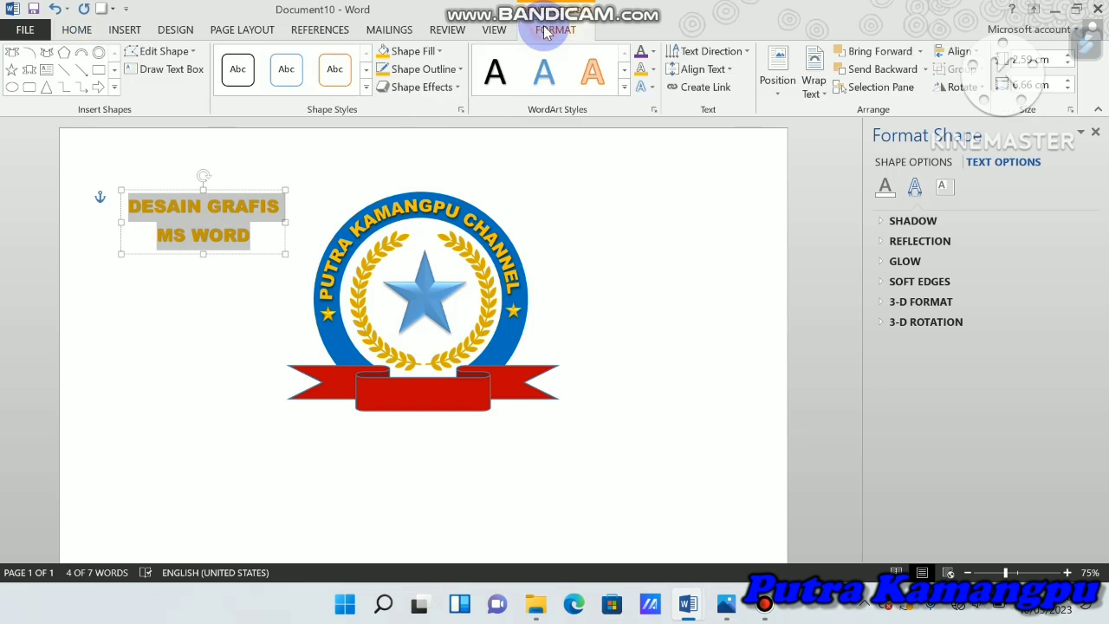
left_click(459, 88)
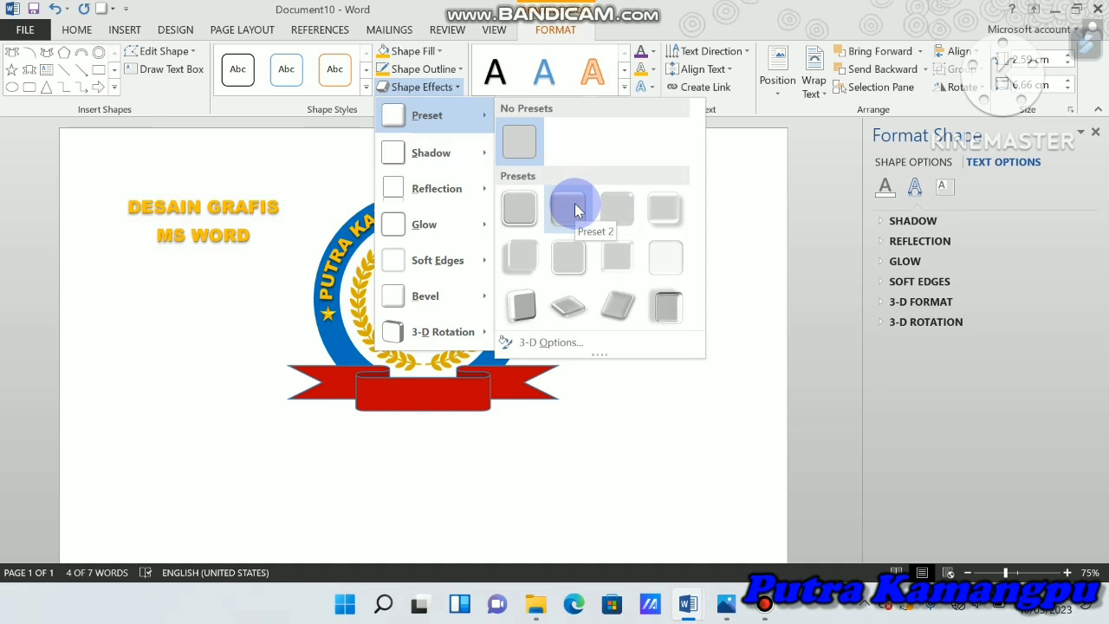
mouse_move(425, 296)
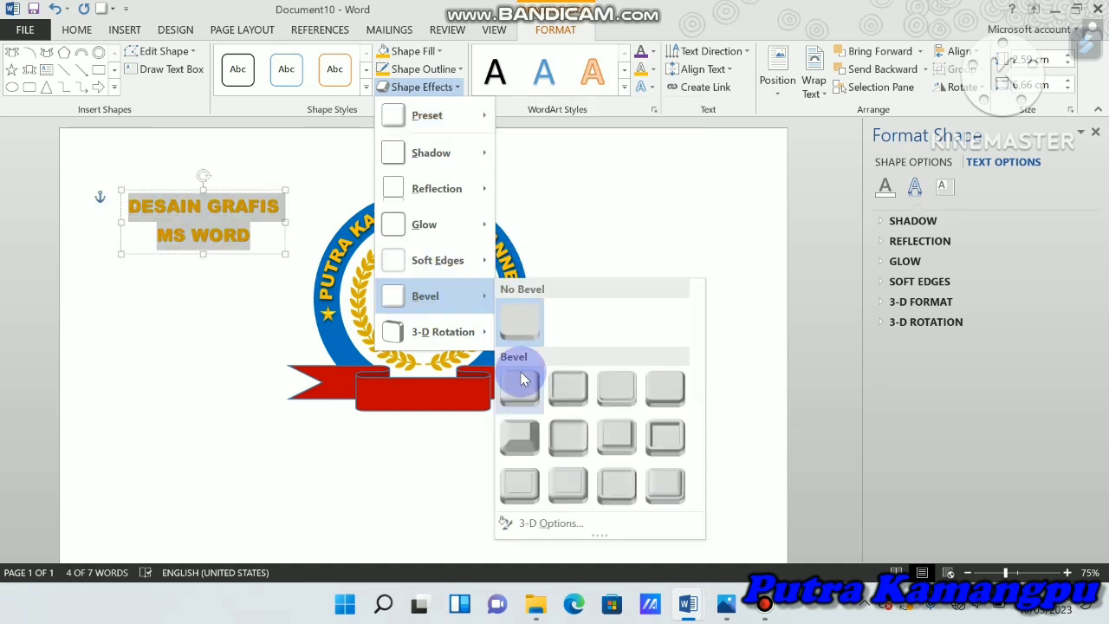
left_click(517, 432)
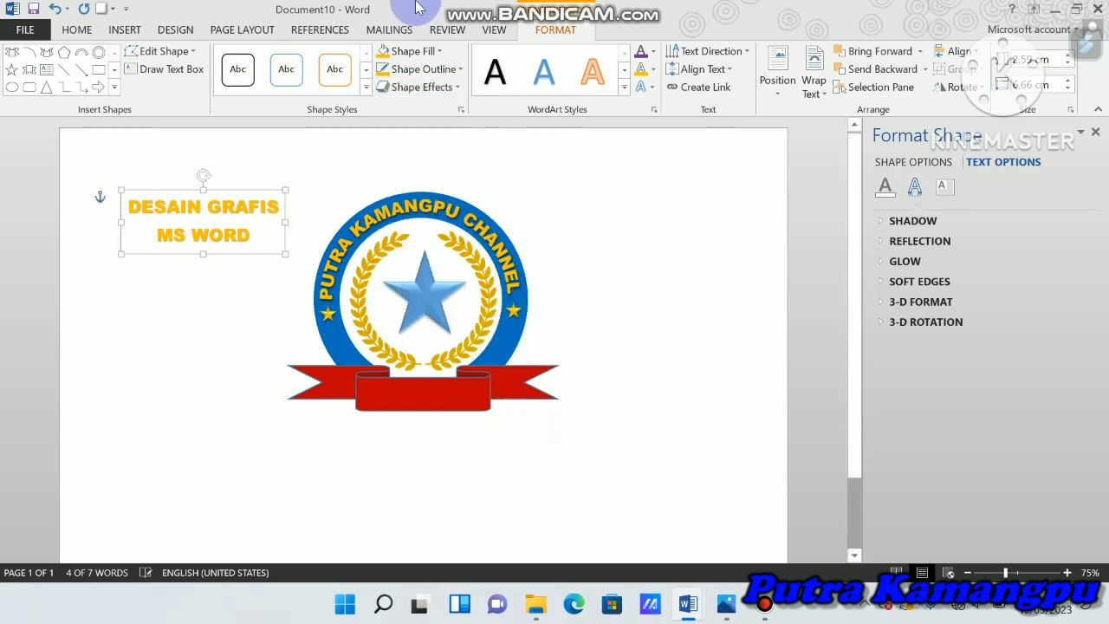
left_click(458, 69)
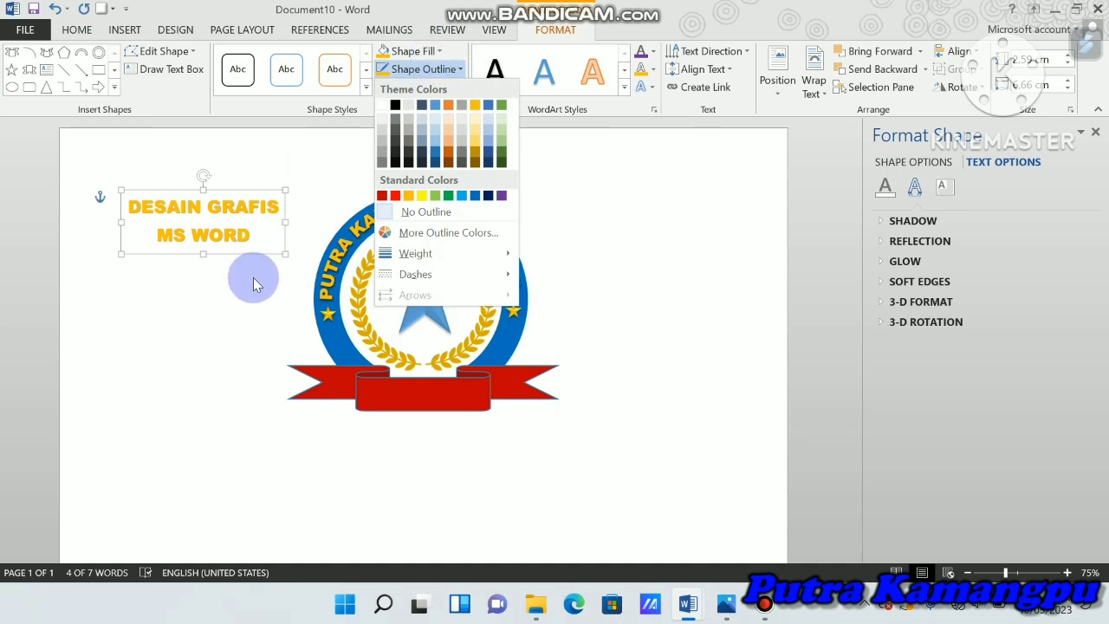
Move the text box onto the red ribbon and select its text
left_click(153, 187)
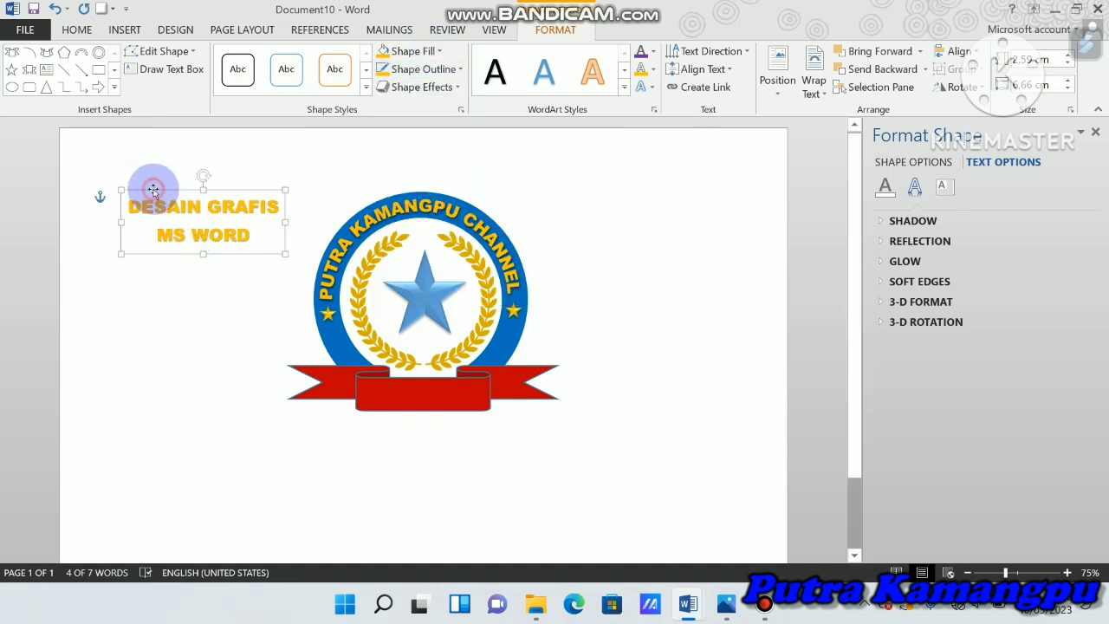
mouse_move(153, 187)
left_mouse_down()
mouse_move(381, 331)
mouse_move(383, 377)
left_mouse_up()
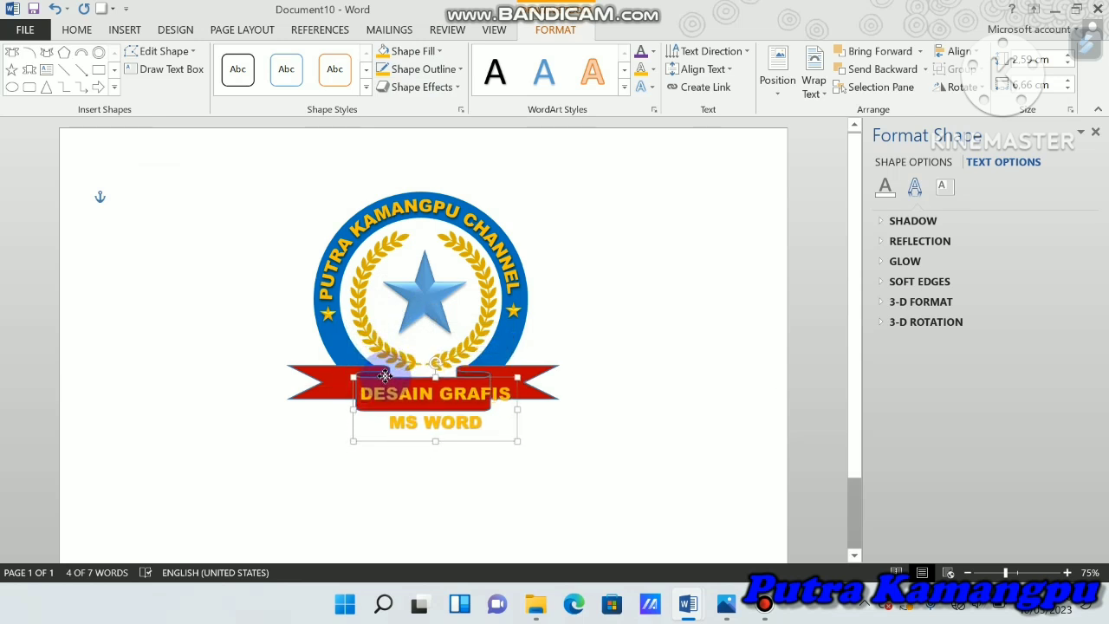
left_click(443, 399)
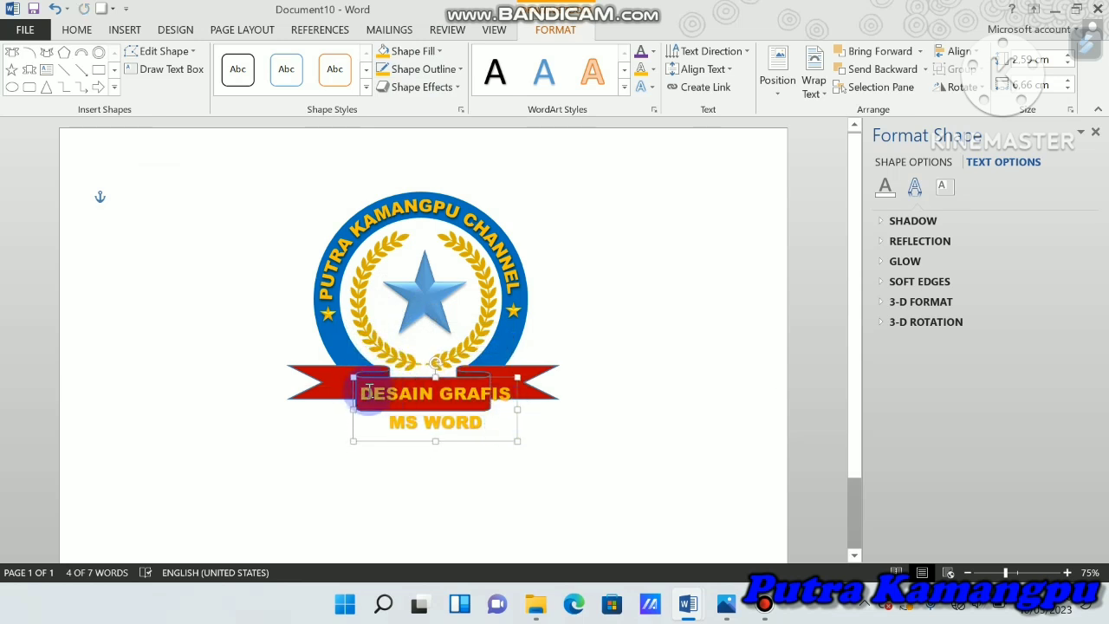
left_click_drag(356, 391, 483, 426)
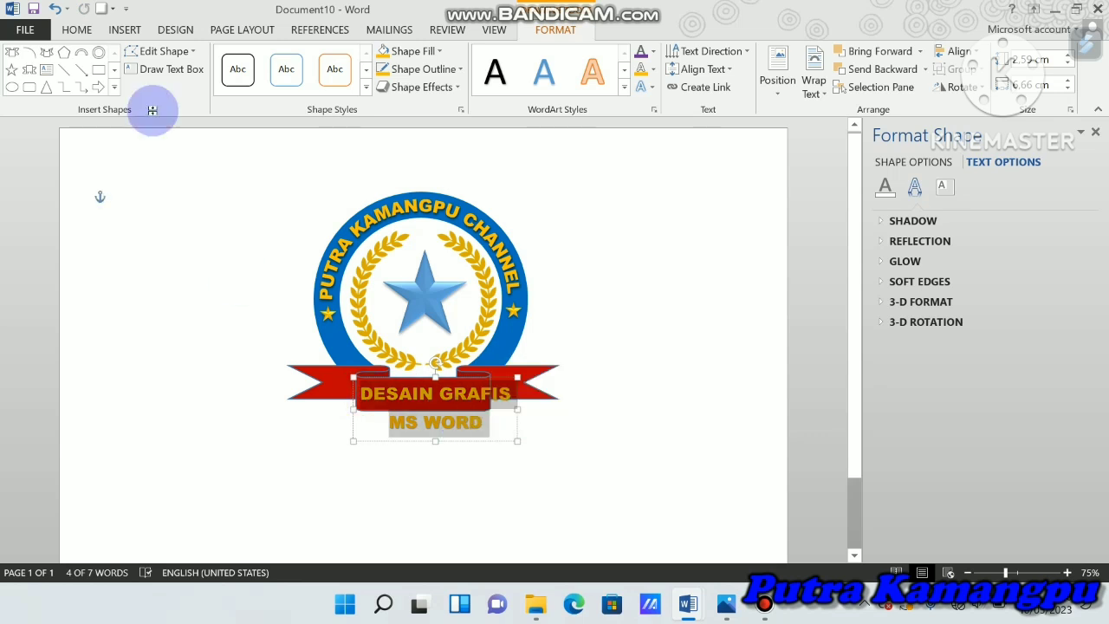
Shrink the ribbon text to 12 pt
left_click(76, 31)
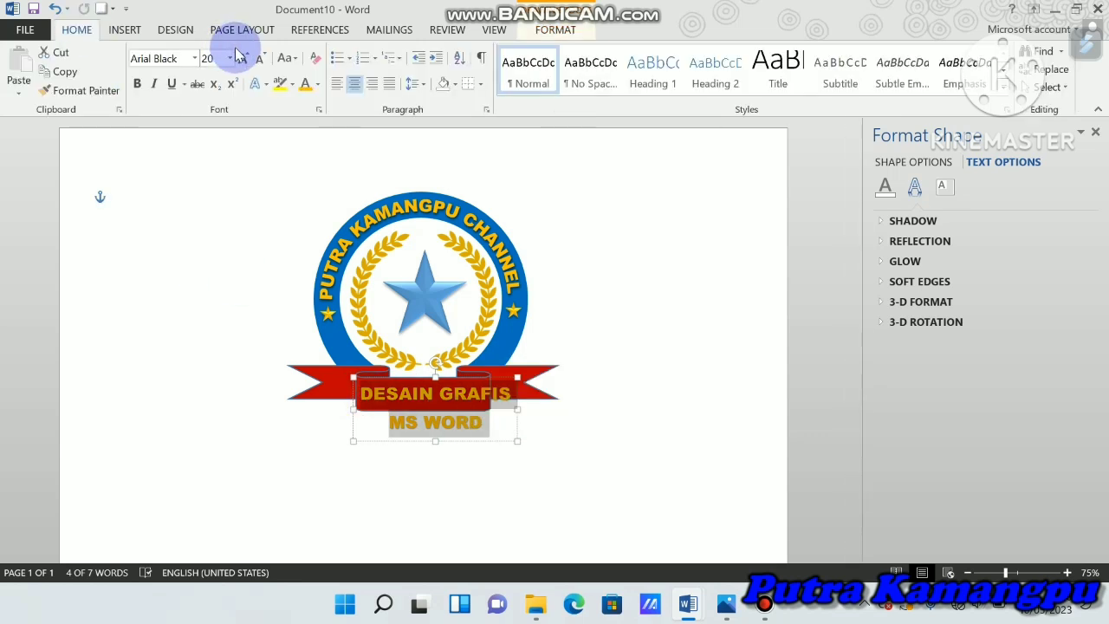
left_click(261, 60)
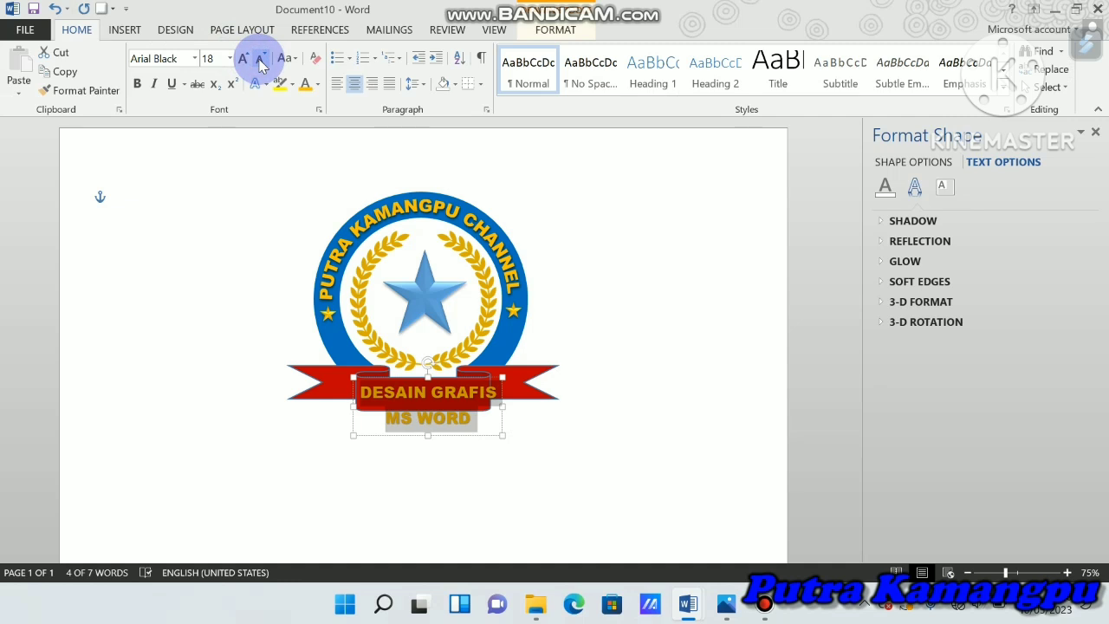
left_click(261, 62)
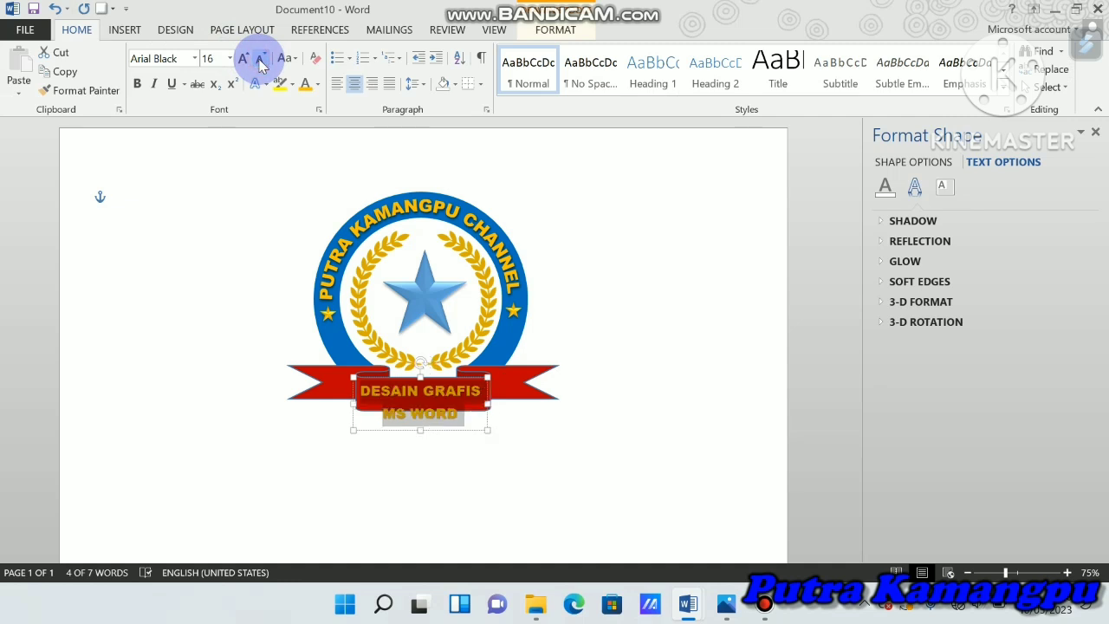
left_click(261, 63)
left_click(261, 63)
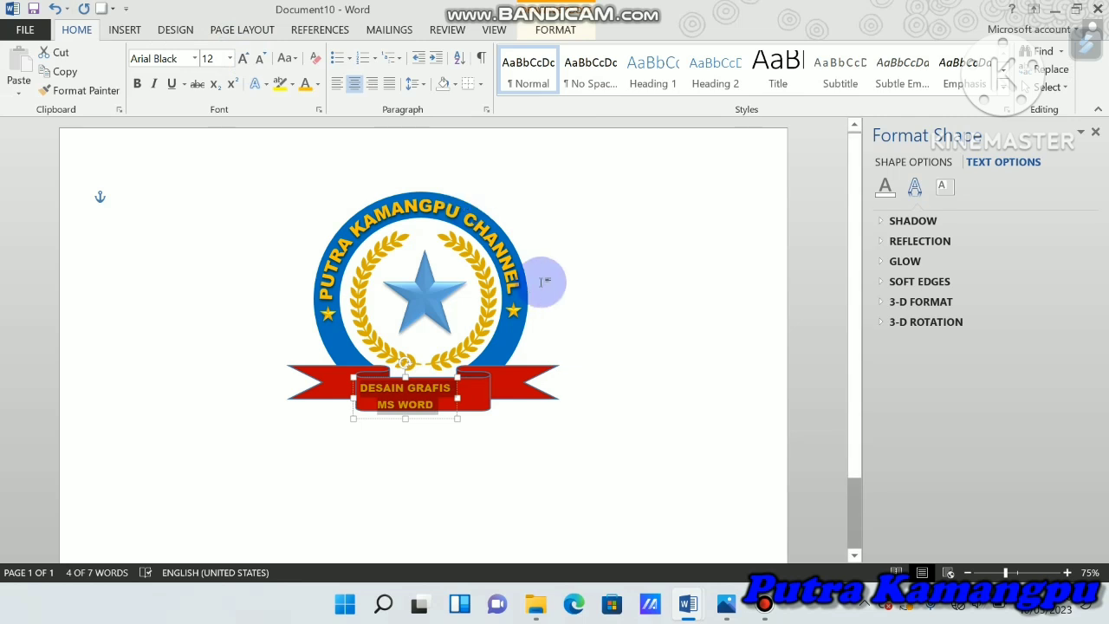
Nudge the ribbon text box slightly right to centre it on the ribbon
key("Right")
left_click(587, 430)
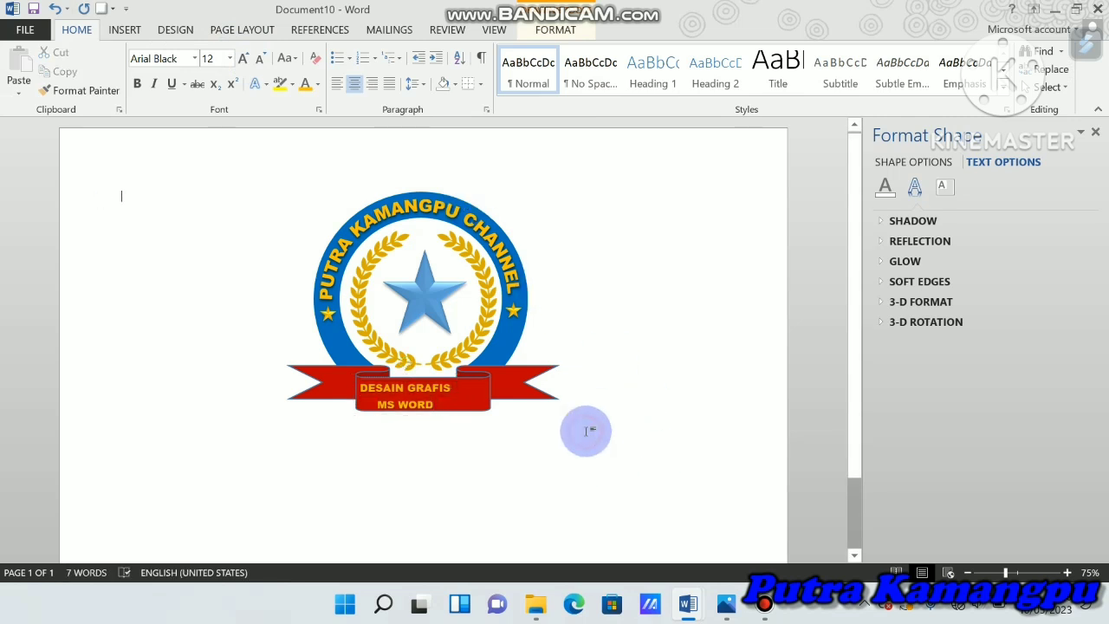
left_click(452, 391)
left_click(458, 388)
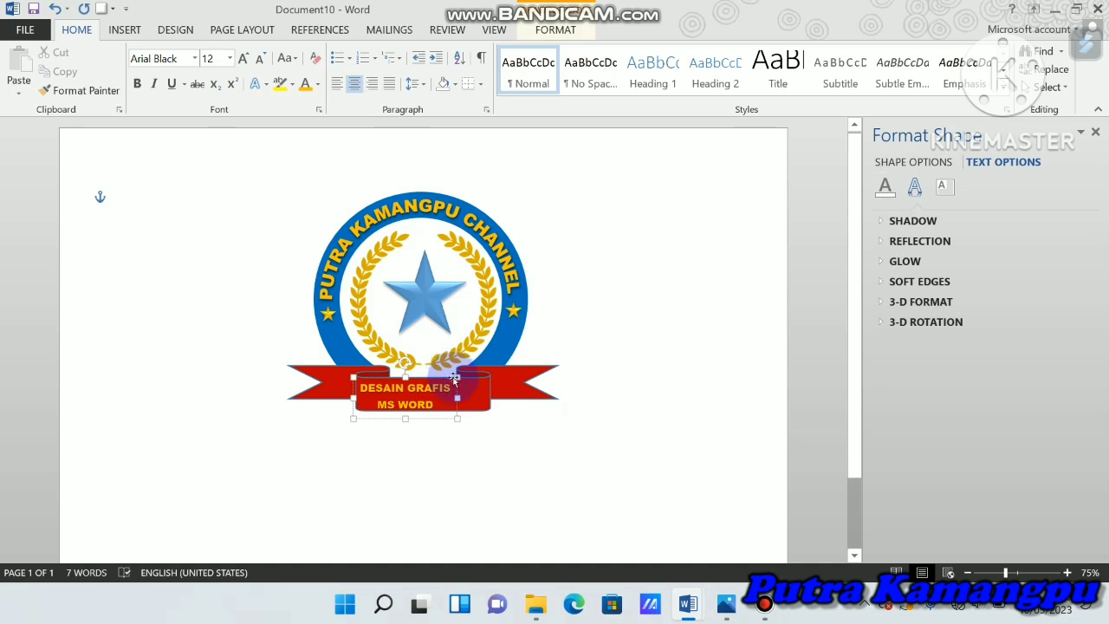
left_click_drag(457, 388, 465, 388)
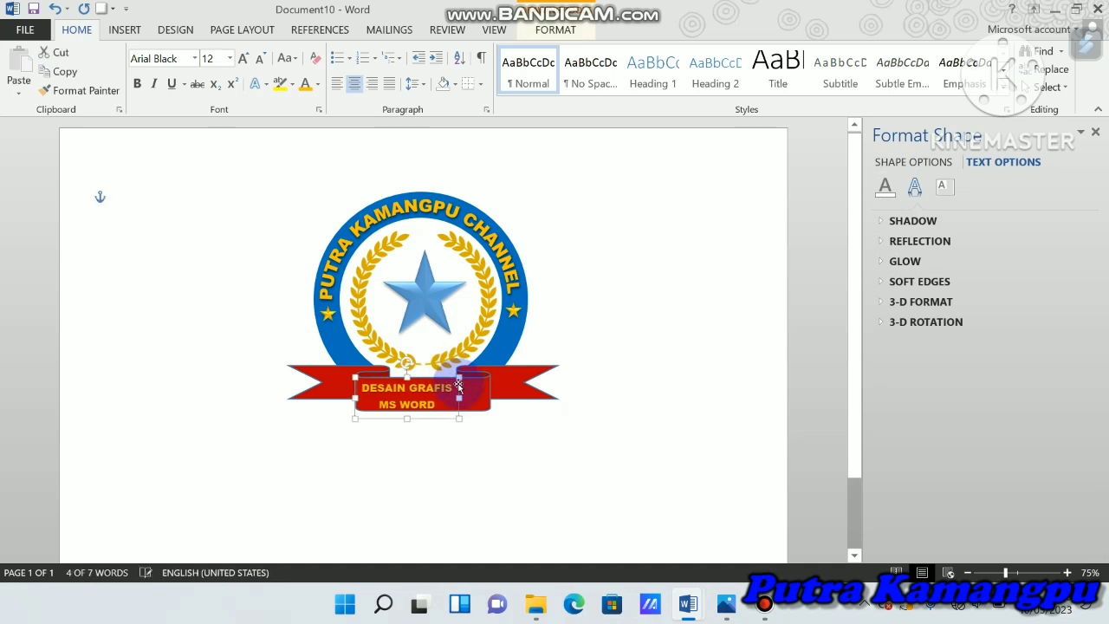
key("Right")
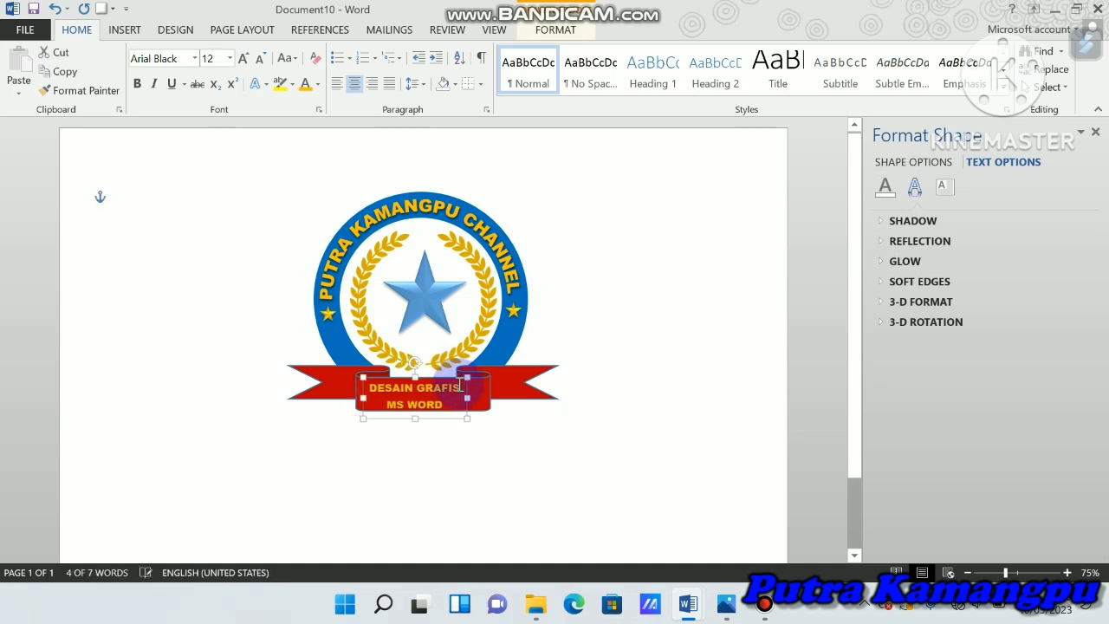
key("ctrl+Right")
key("ctrl+Right")
key("ctrl+Right")
left_click(620, 373)
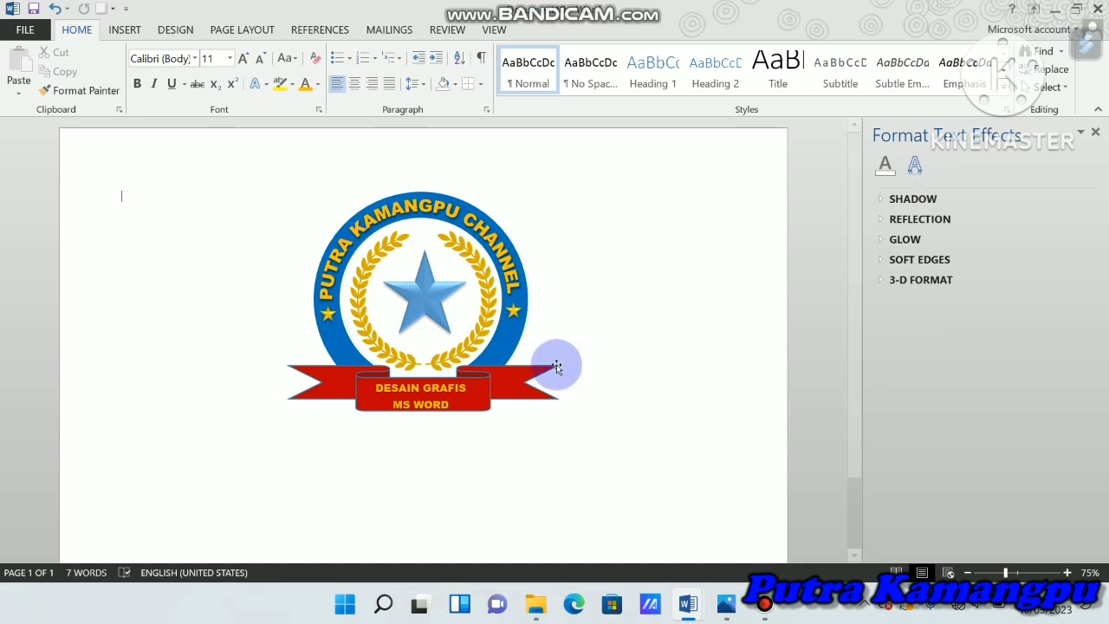
triple_click(525, 381)
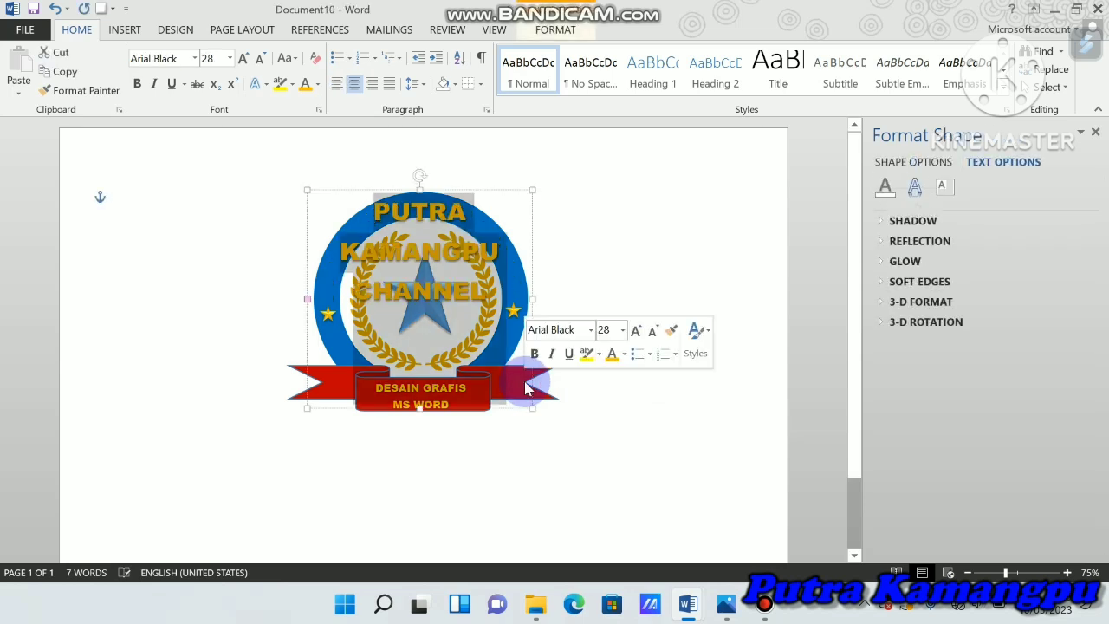
left_click(537, 382)
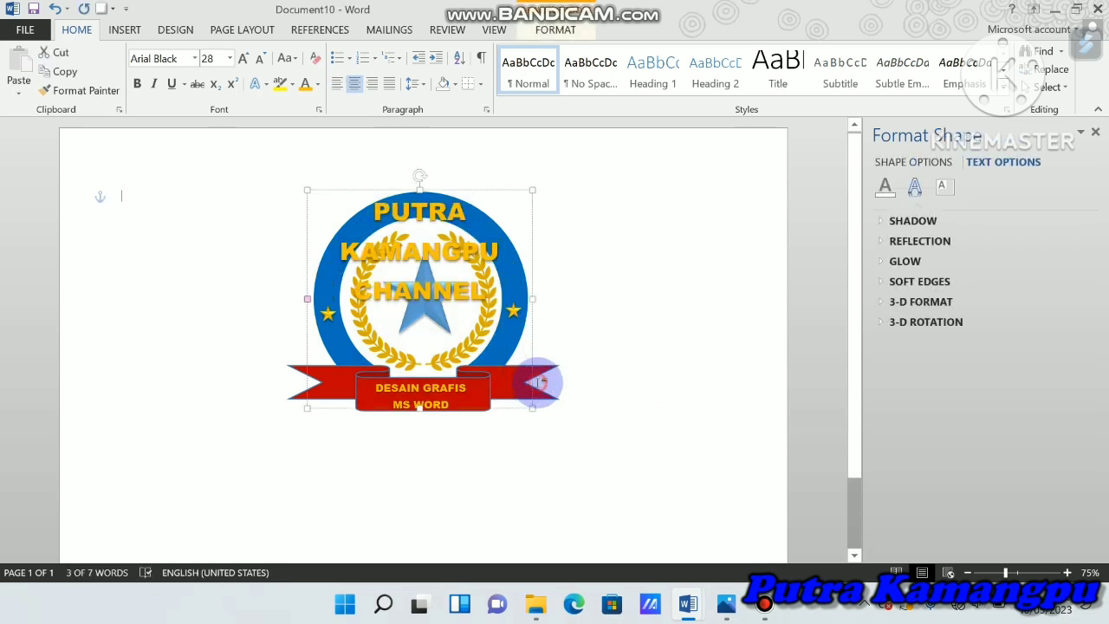
left_click(487, 303)
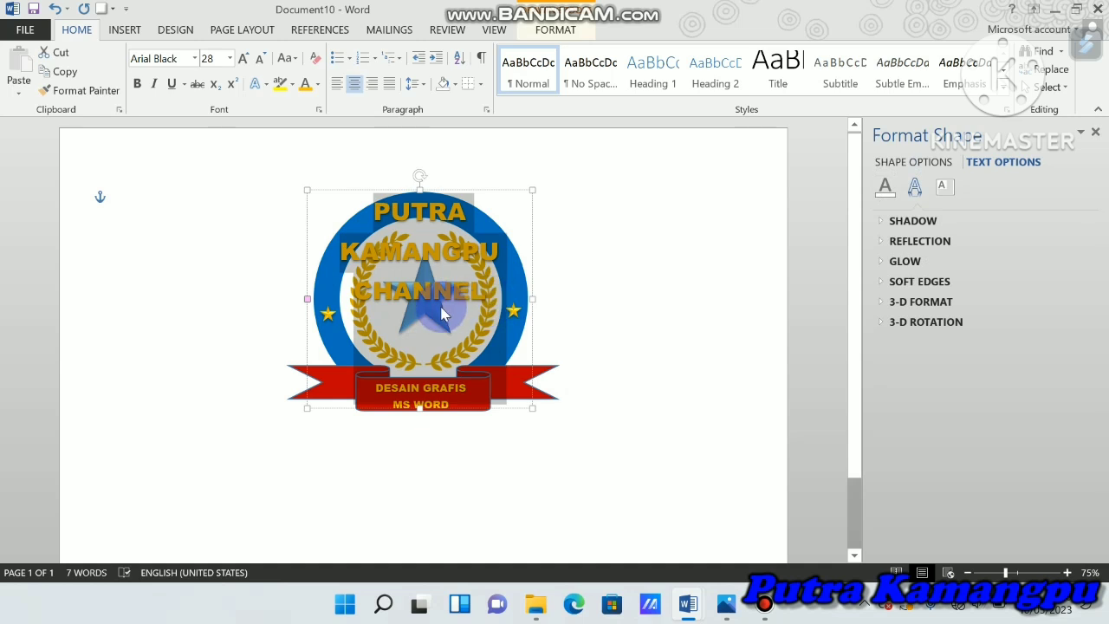
left_click(654, 320)
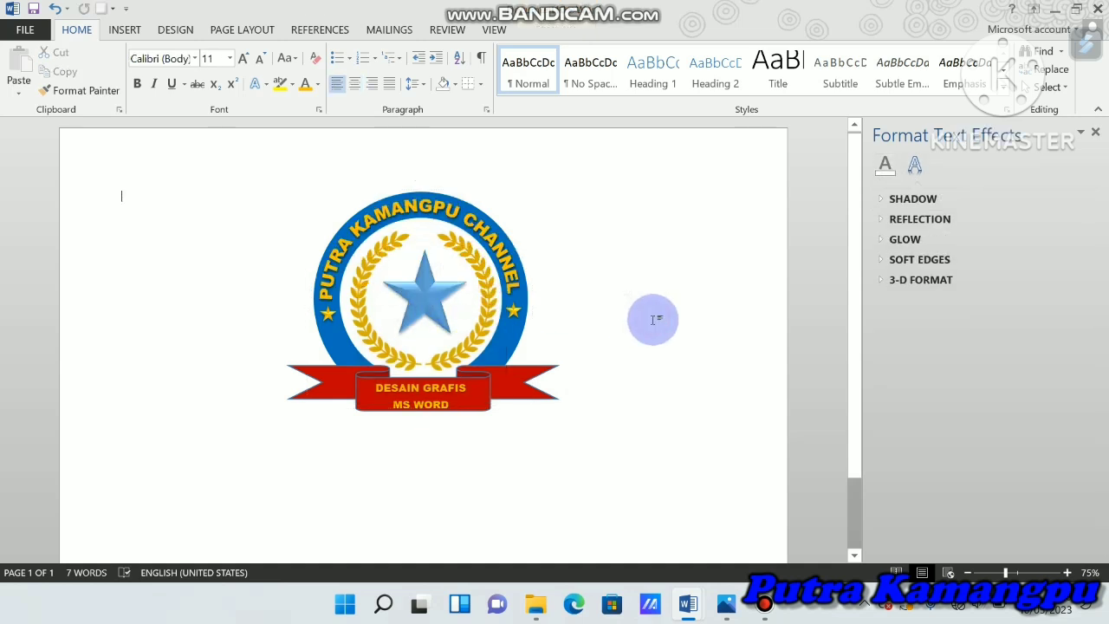
left_click(454, 385)
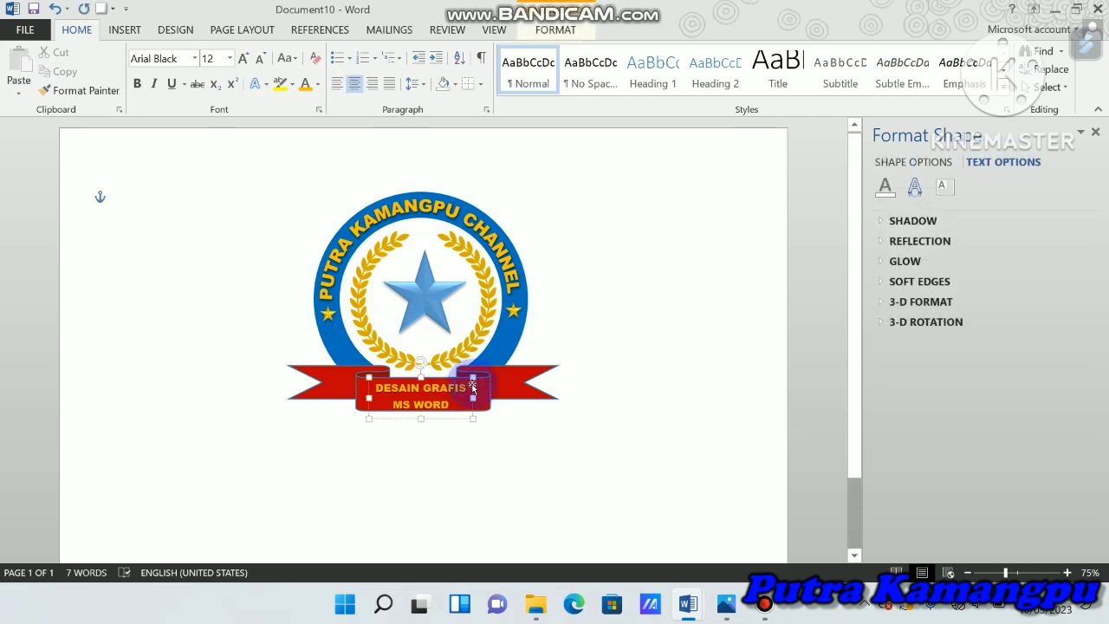
left_click(472, 388)
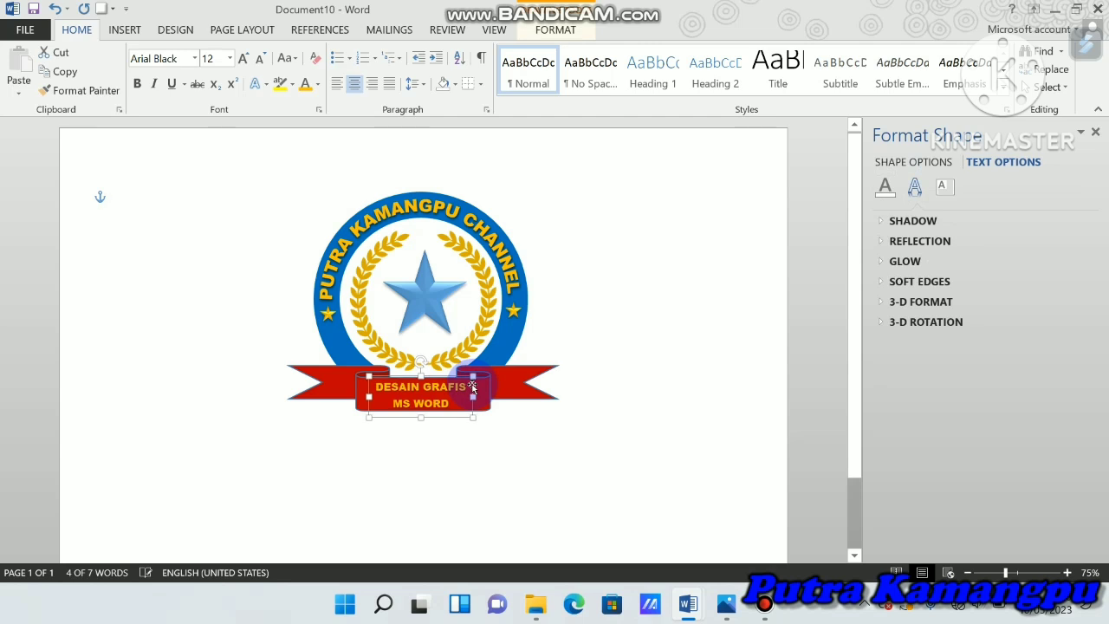
left_click(596, 391)
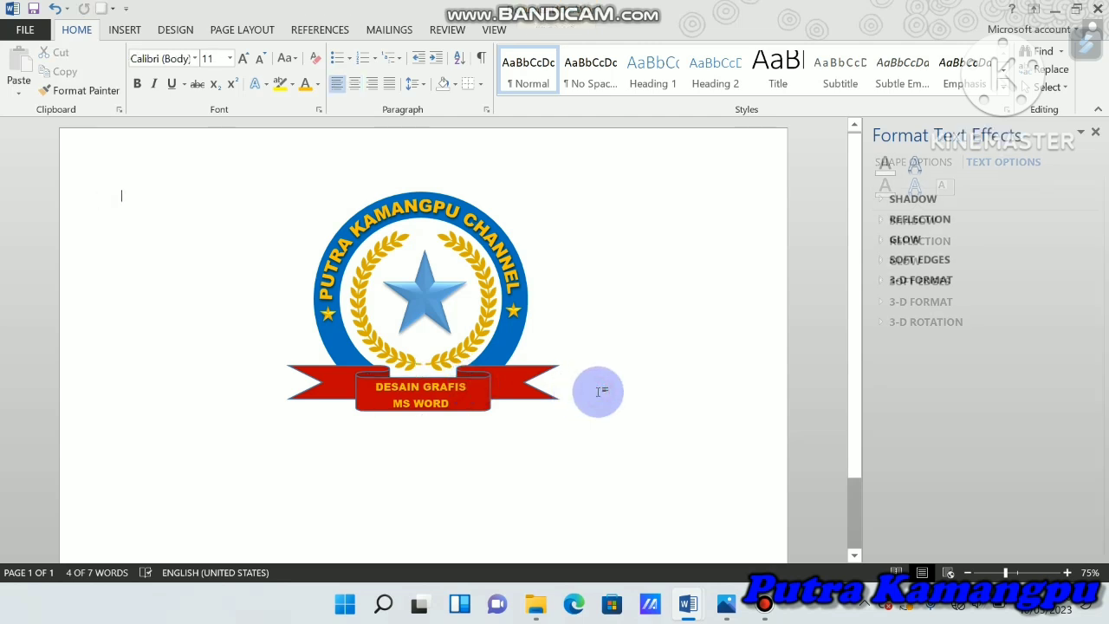